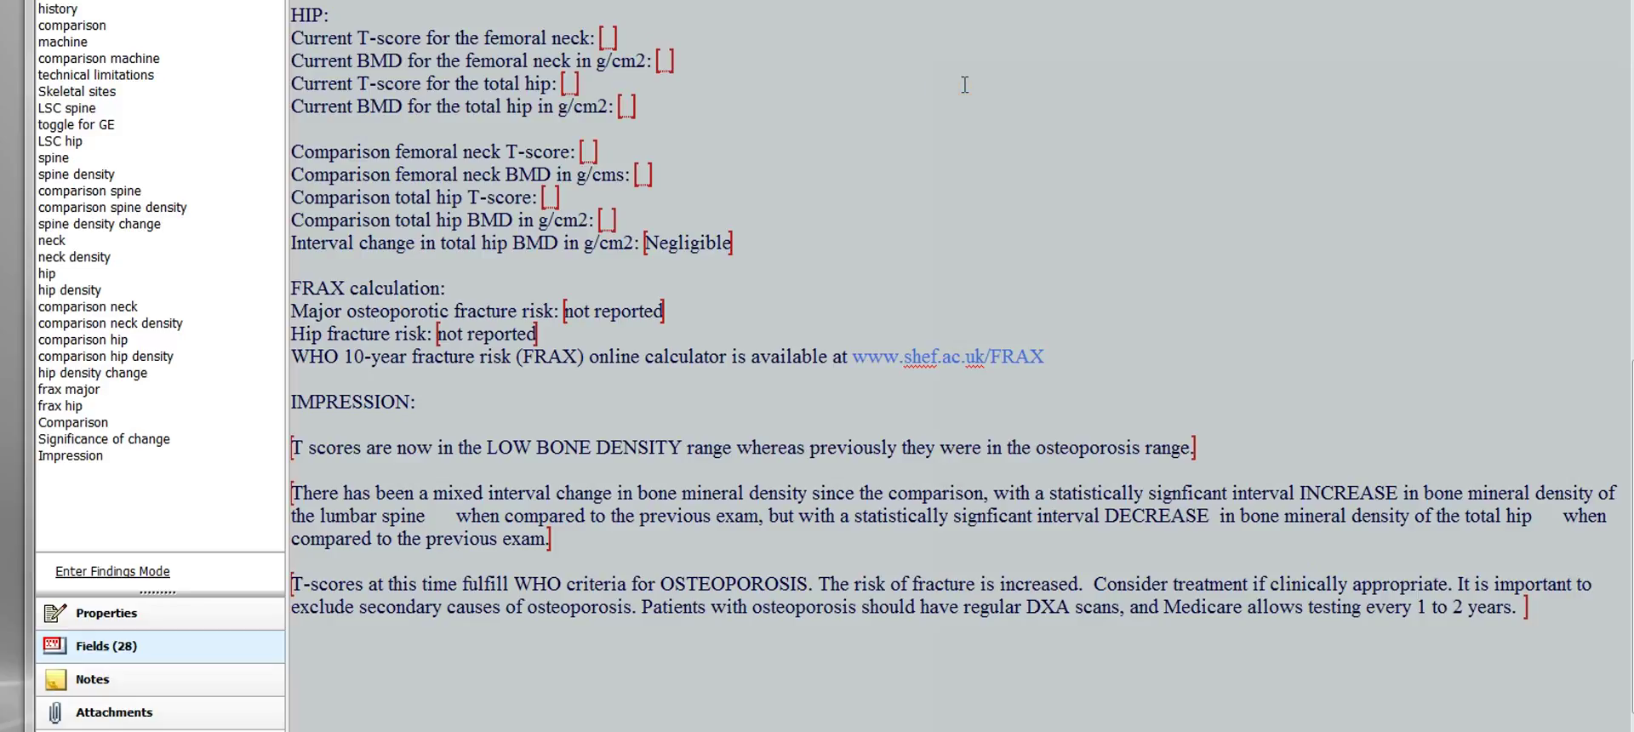
- Examine the IMPRESSION section's three bracketed statements on T-score comparison, interval bone density change and WHO criteria
left_click(411, 393)
left_click(450, 396)
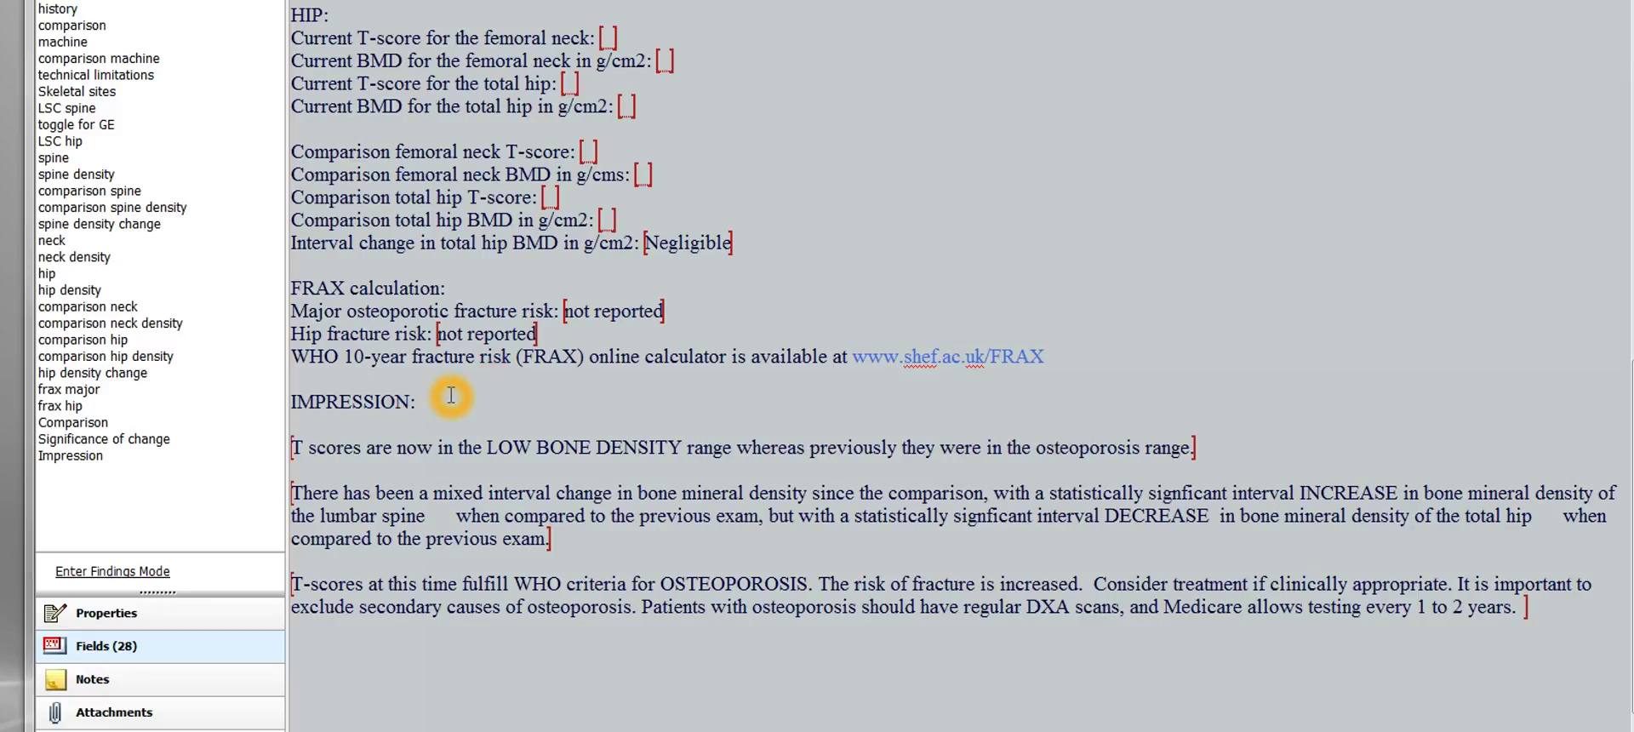
left_click(453, 396)
left_click(465, 429)
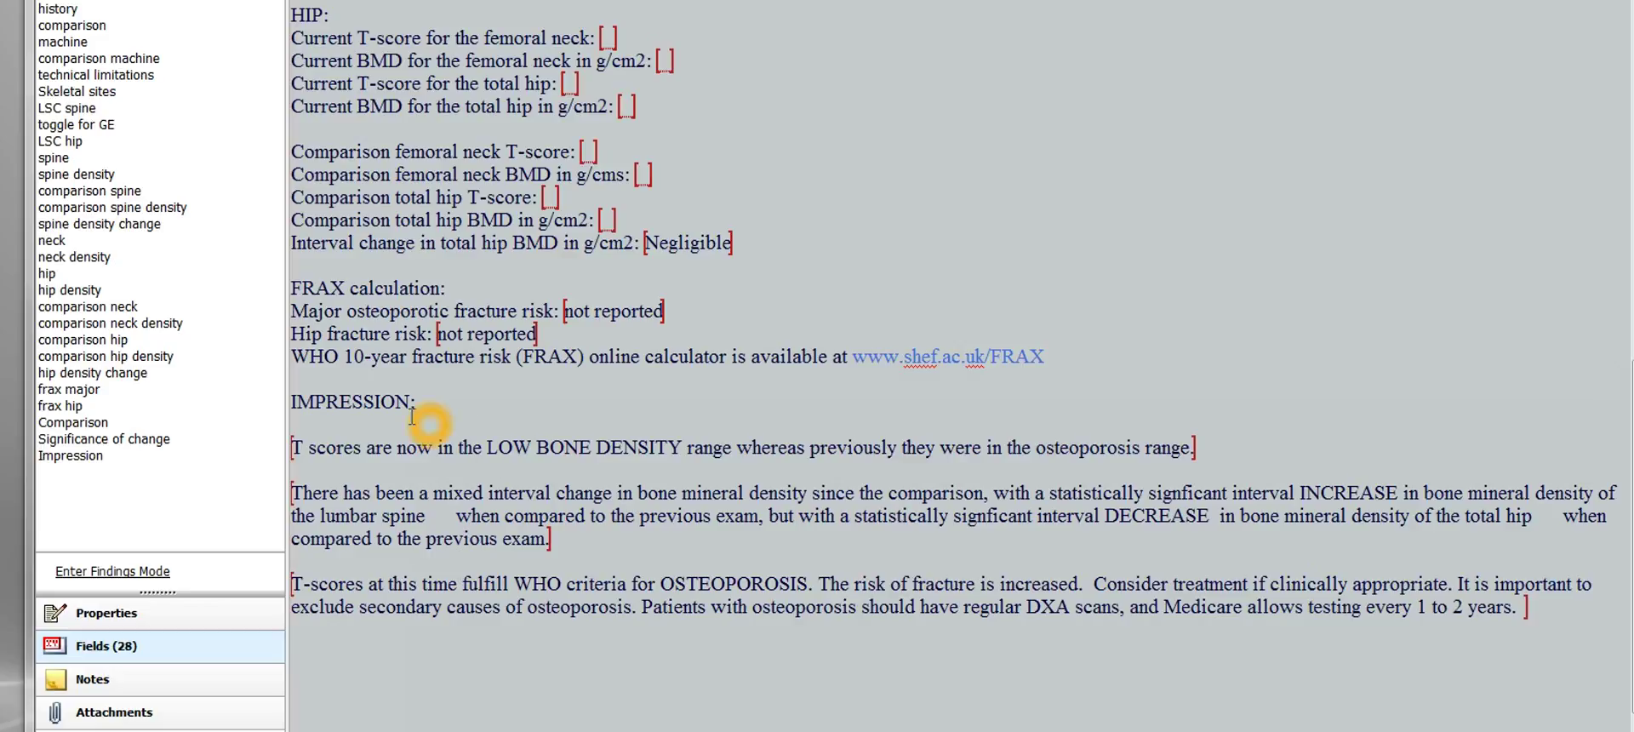
left_click(343, 450)
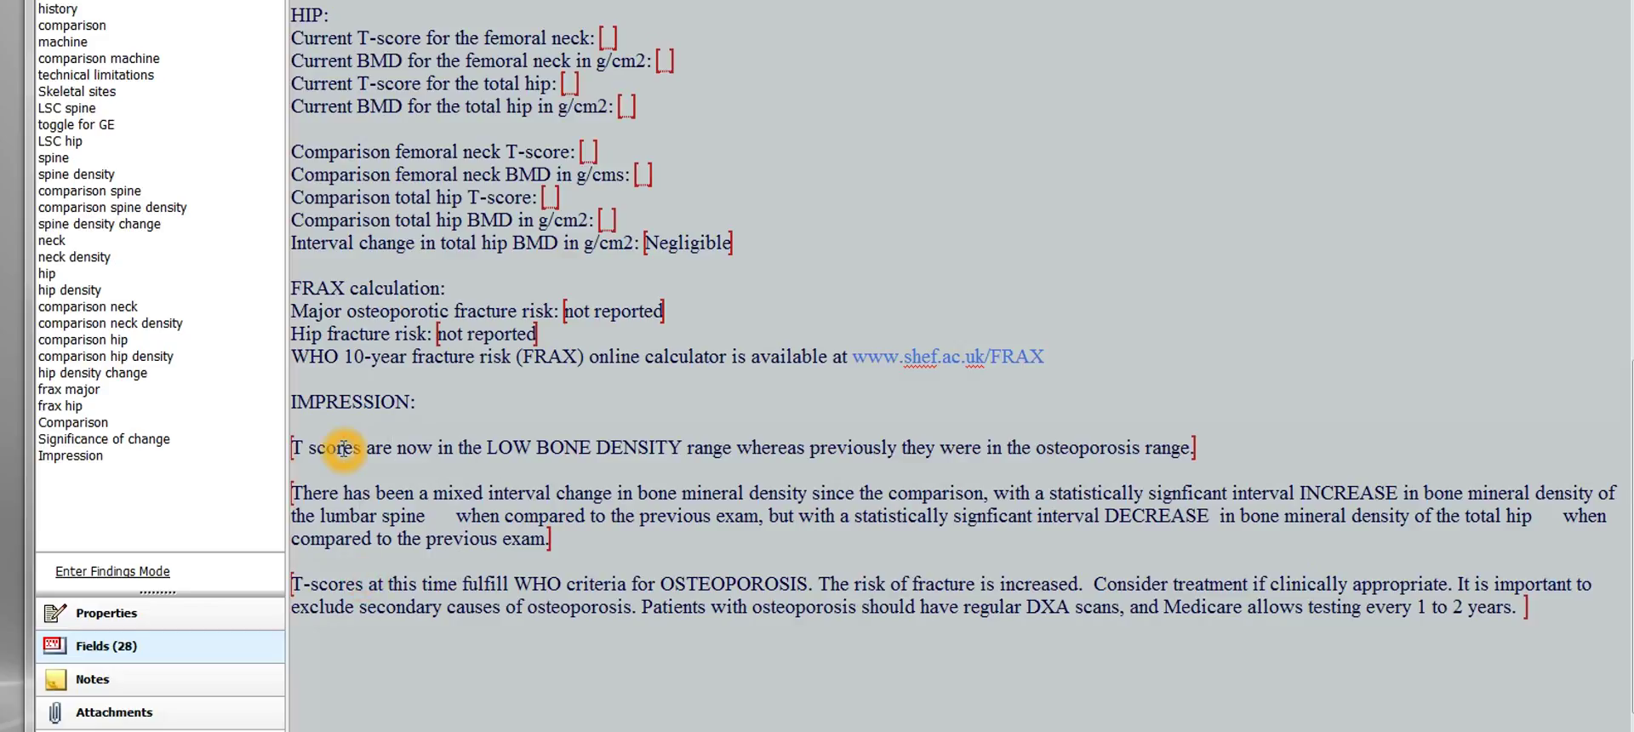
left_click(476, 455)
left_click(483, 417)
left_click(514, 455)
left_click(339, 445)
left_click(523, 443)
left_click(577, 446)
left_click(679, 446)
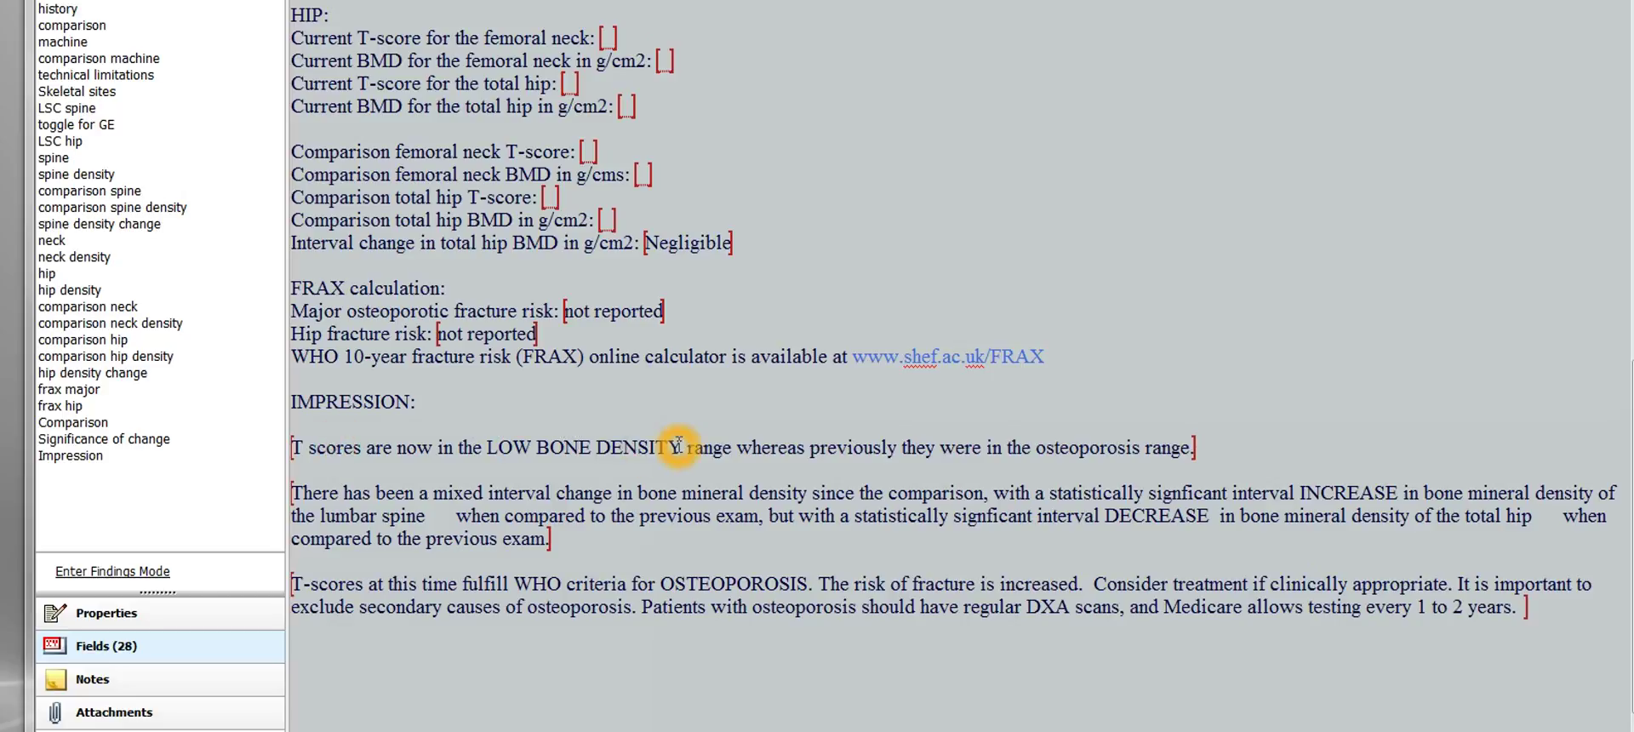
left_click(1215, 443)
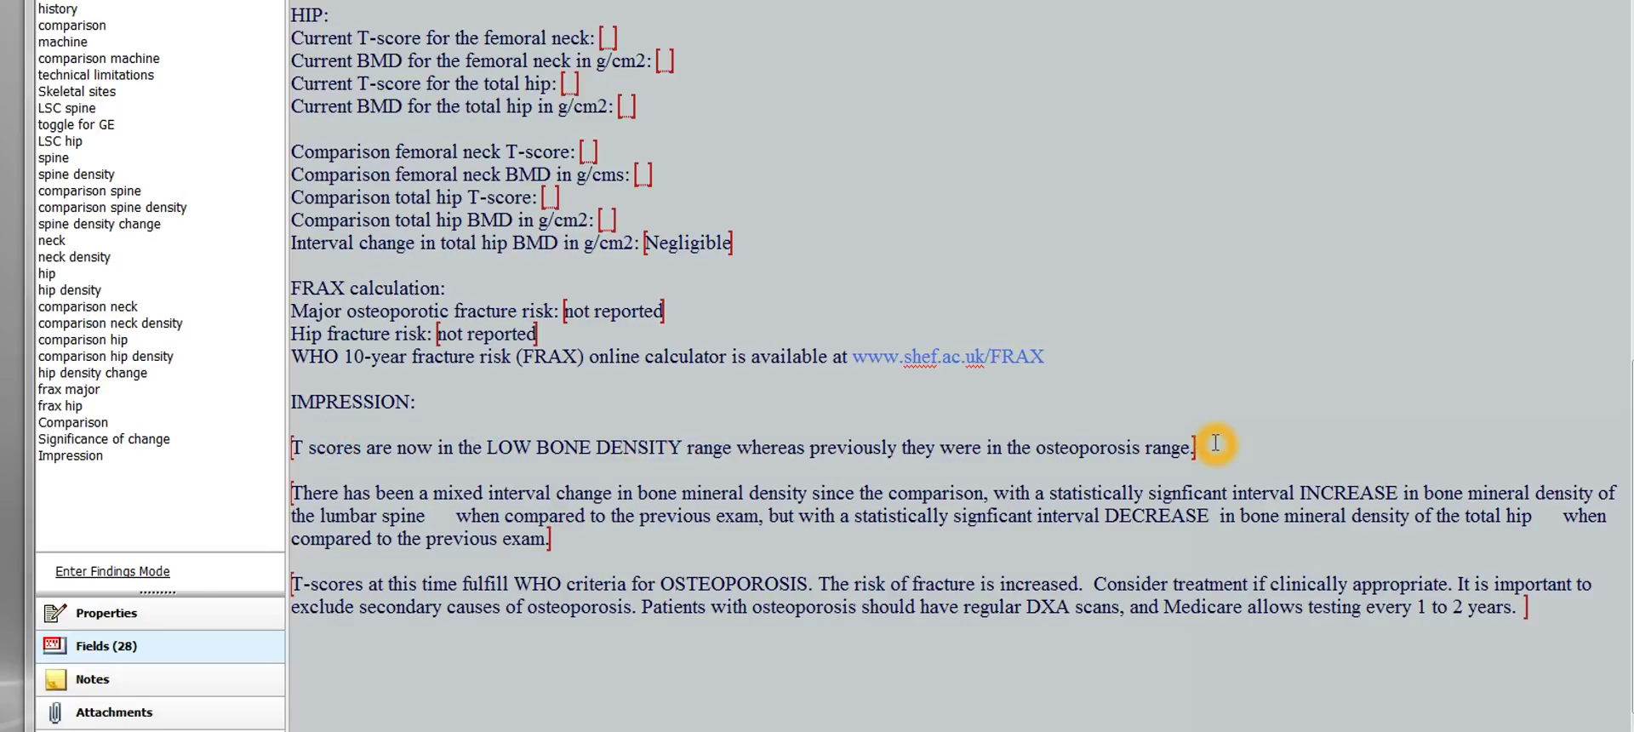
left_click(1156, 443)
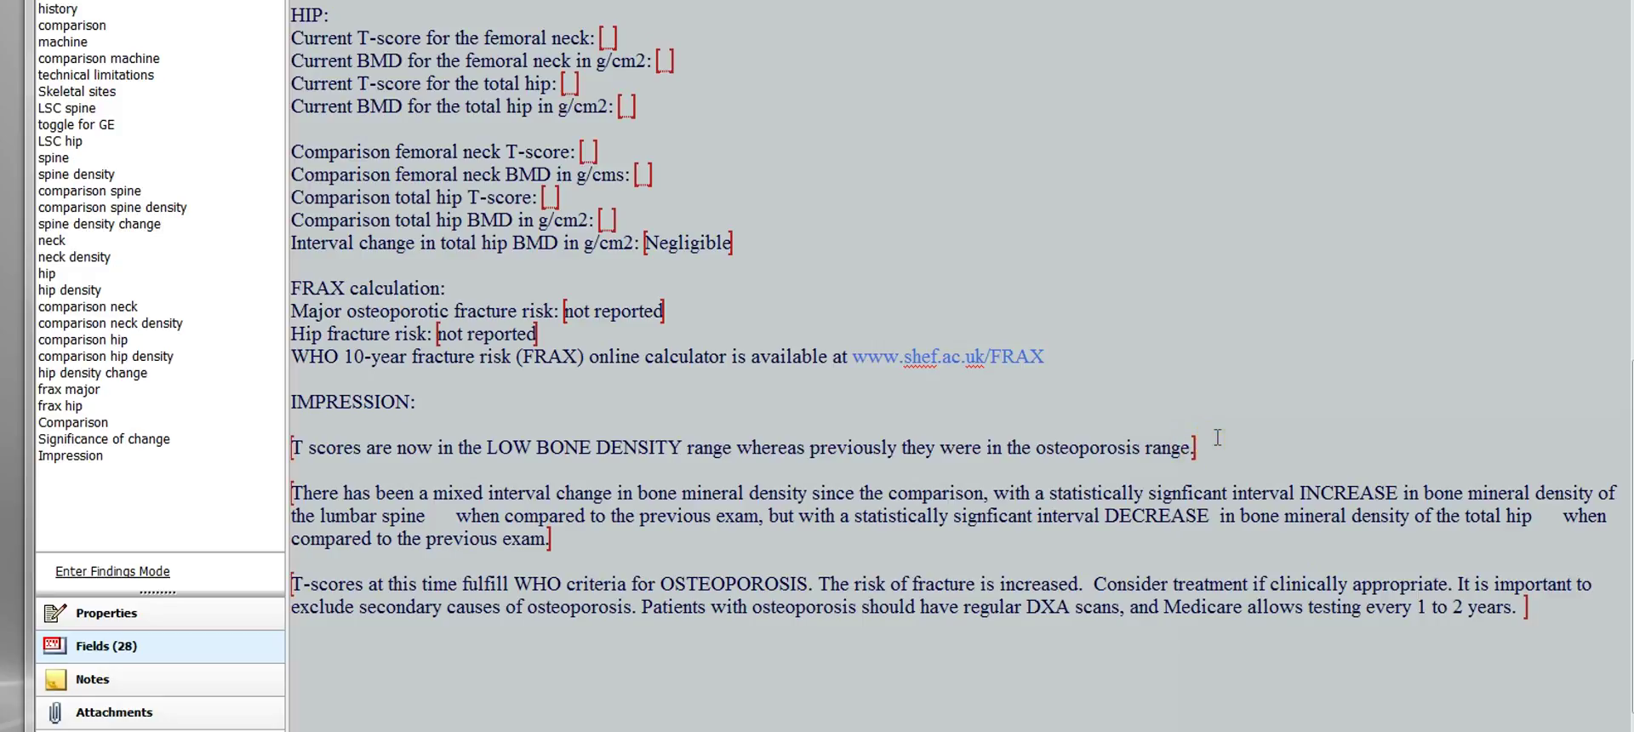
left_click(1218, 440)
left_click(1218, 433)
left_click(534, 510)
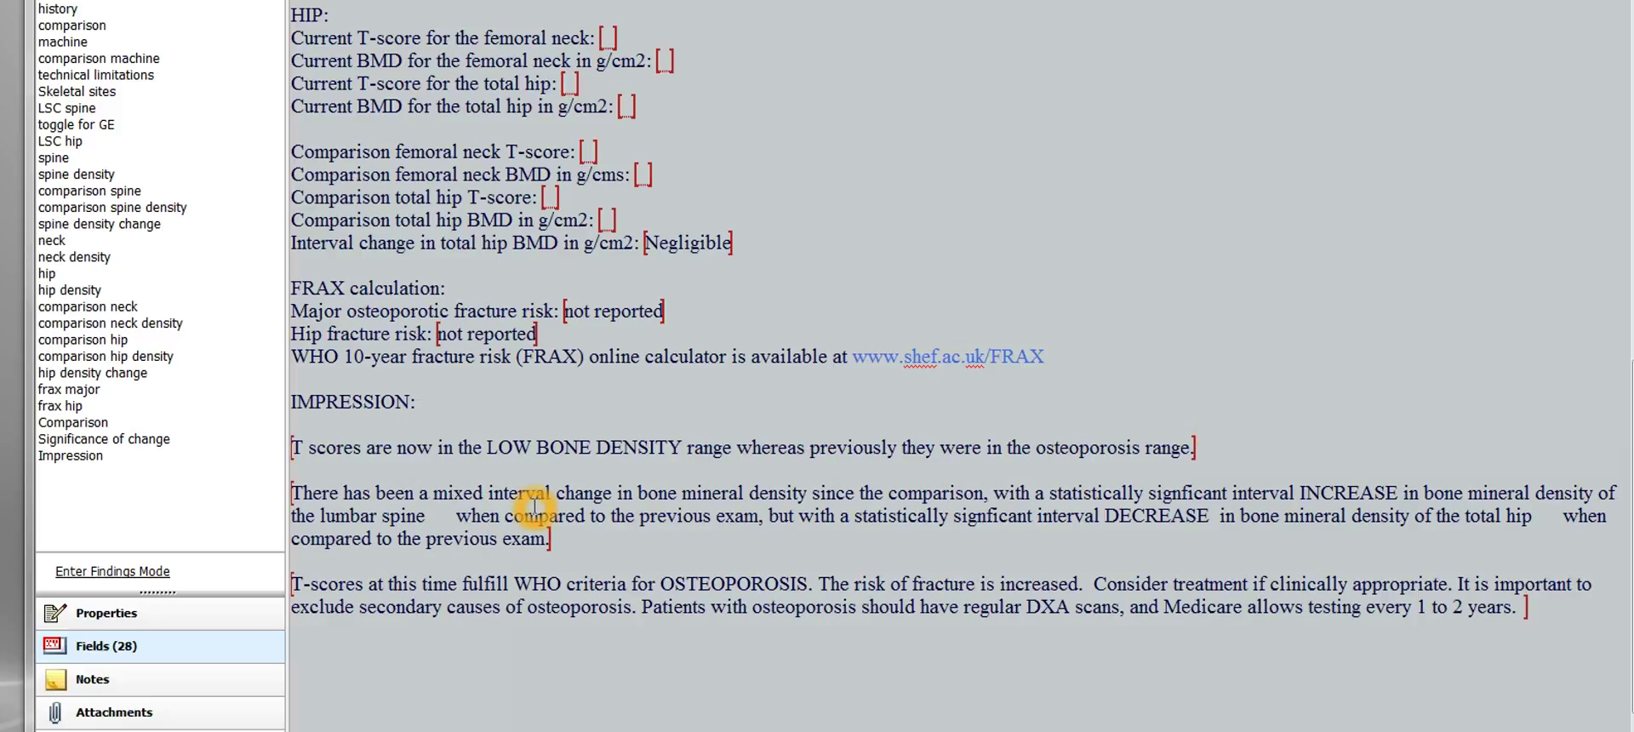
left_click(580, 541)
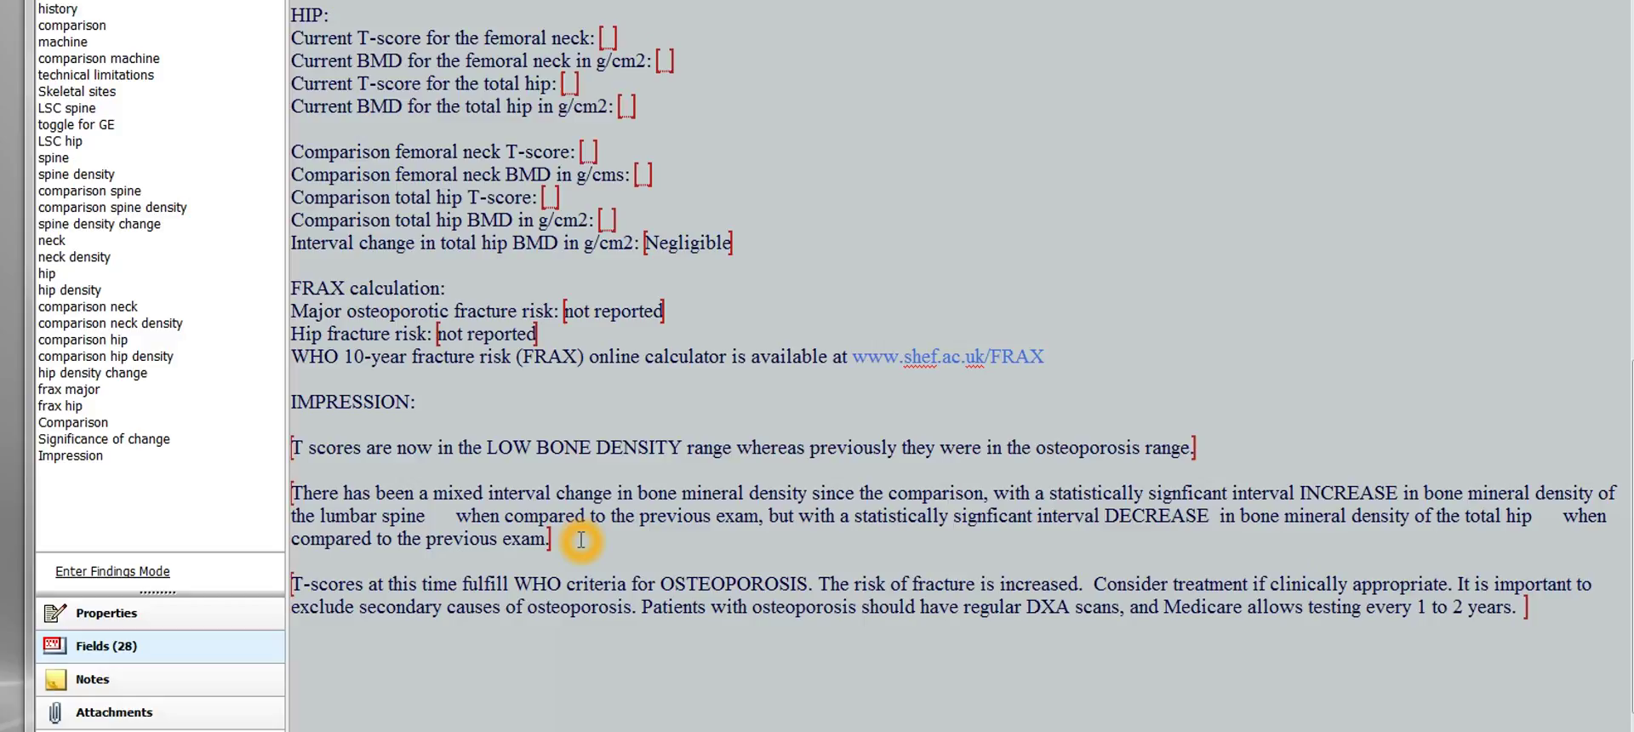
left_click(503, 648)
left_click(551, 662)
left_click(650, 656)
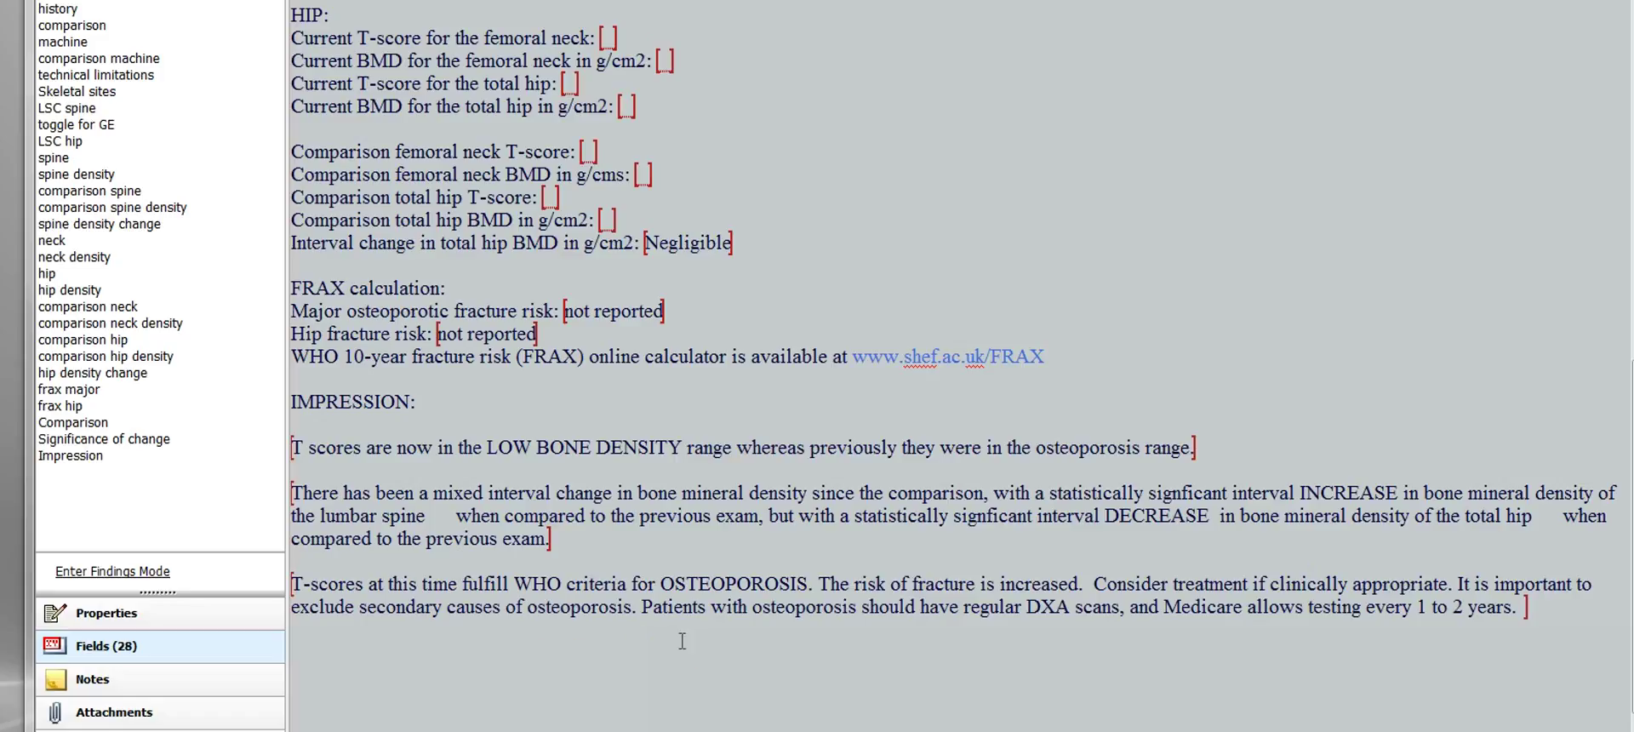
left_click(696, 630)
left_click(430, 409)
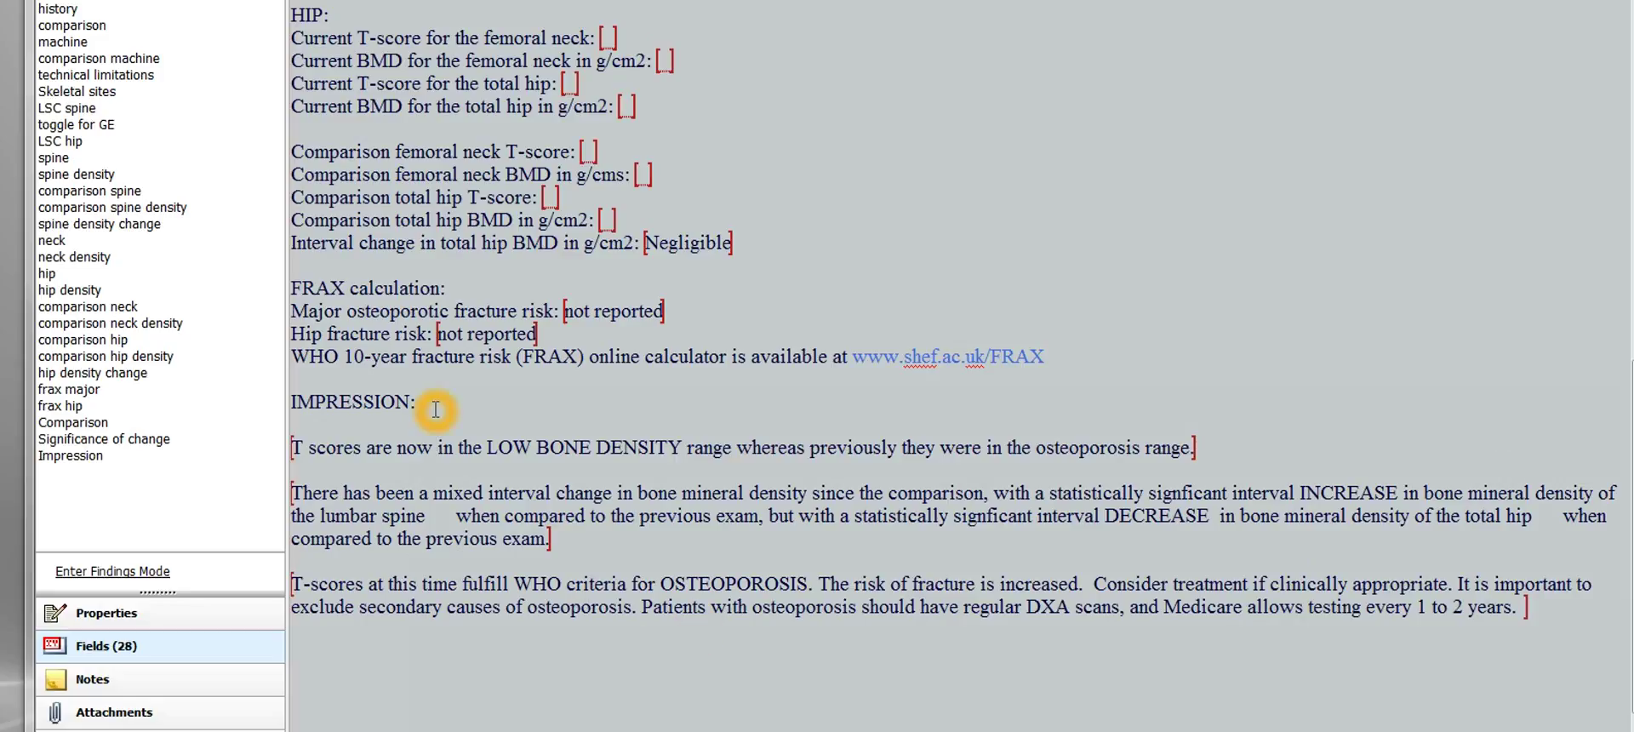
left_click(439, 412)
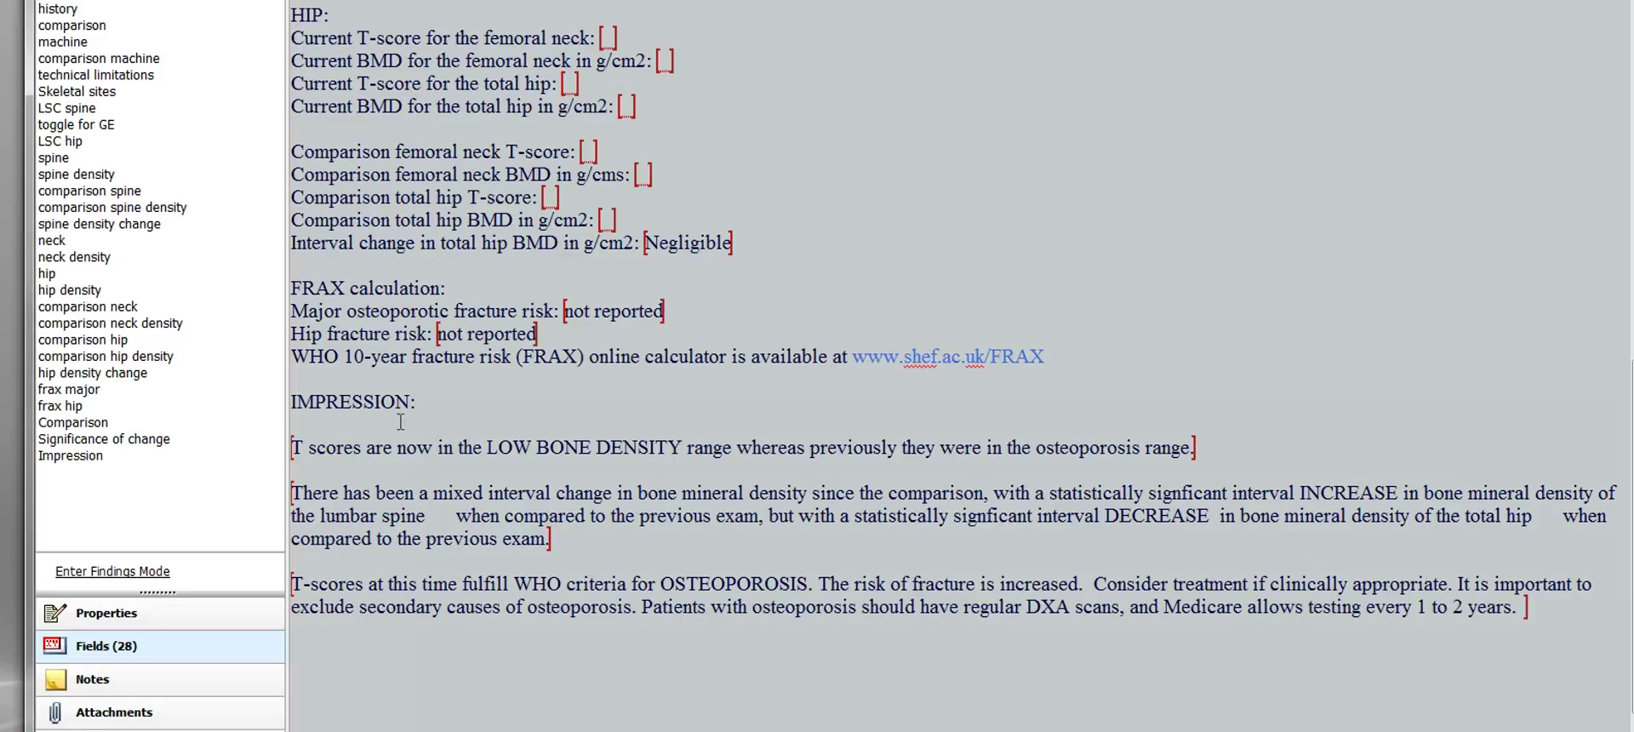
- Set the Comparison statement under IMPRESSION to the pick list choice "was normal still normal"
left_click(363, 426)
left_click(361, 425)
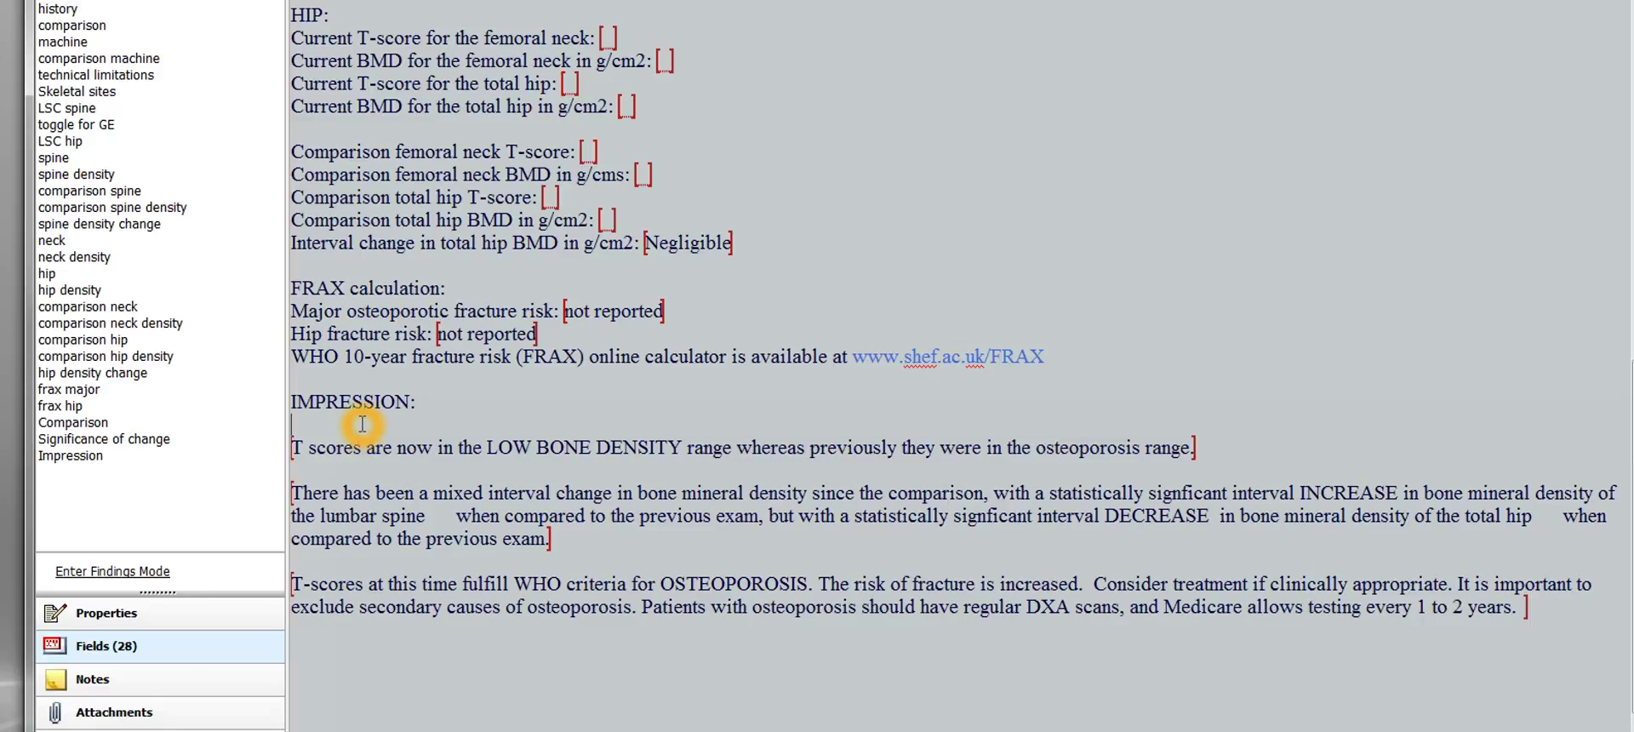
key("Tab")
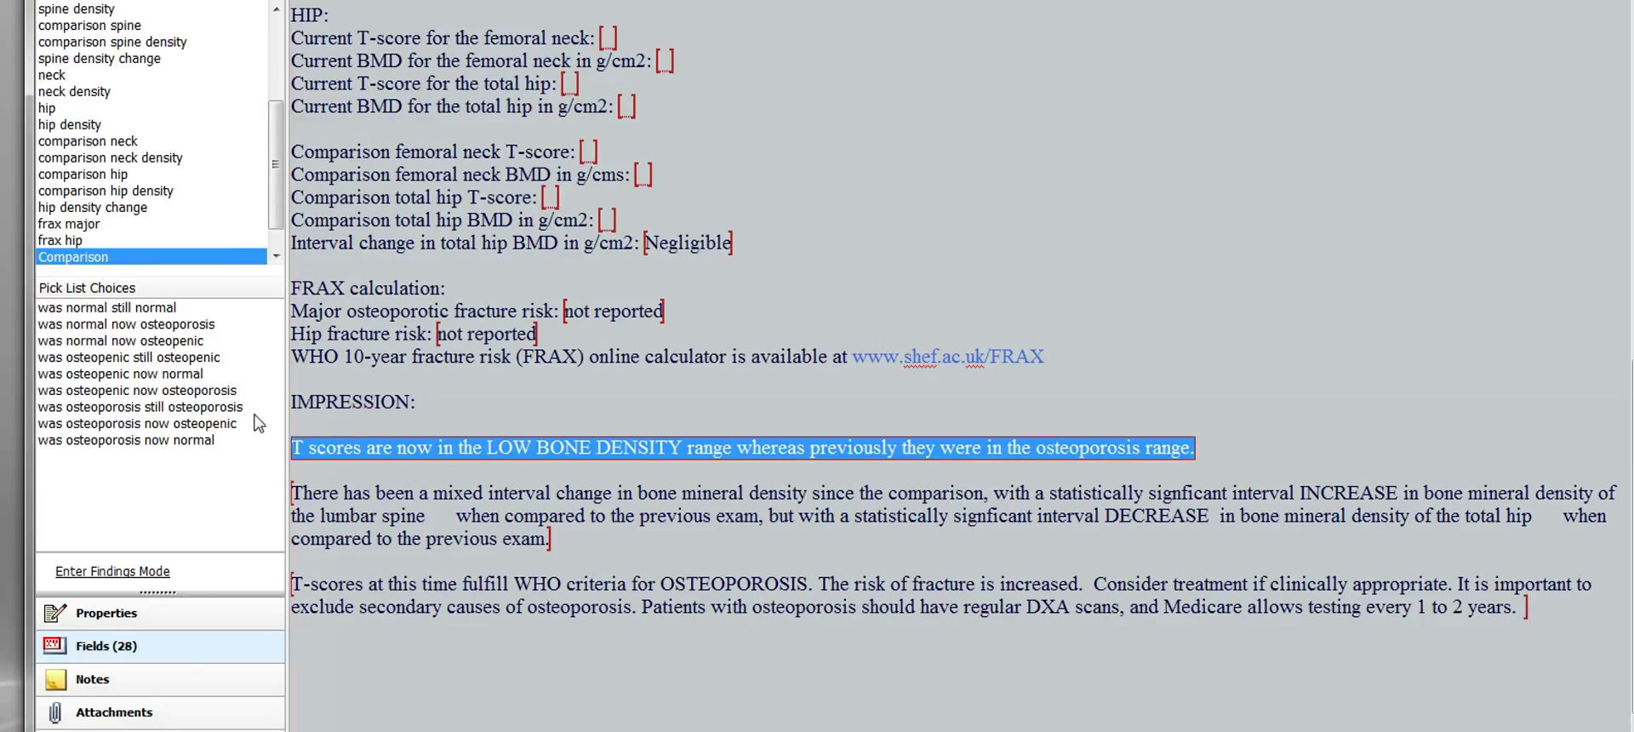
double_click(158, 308)
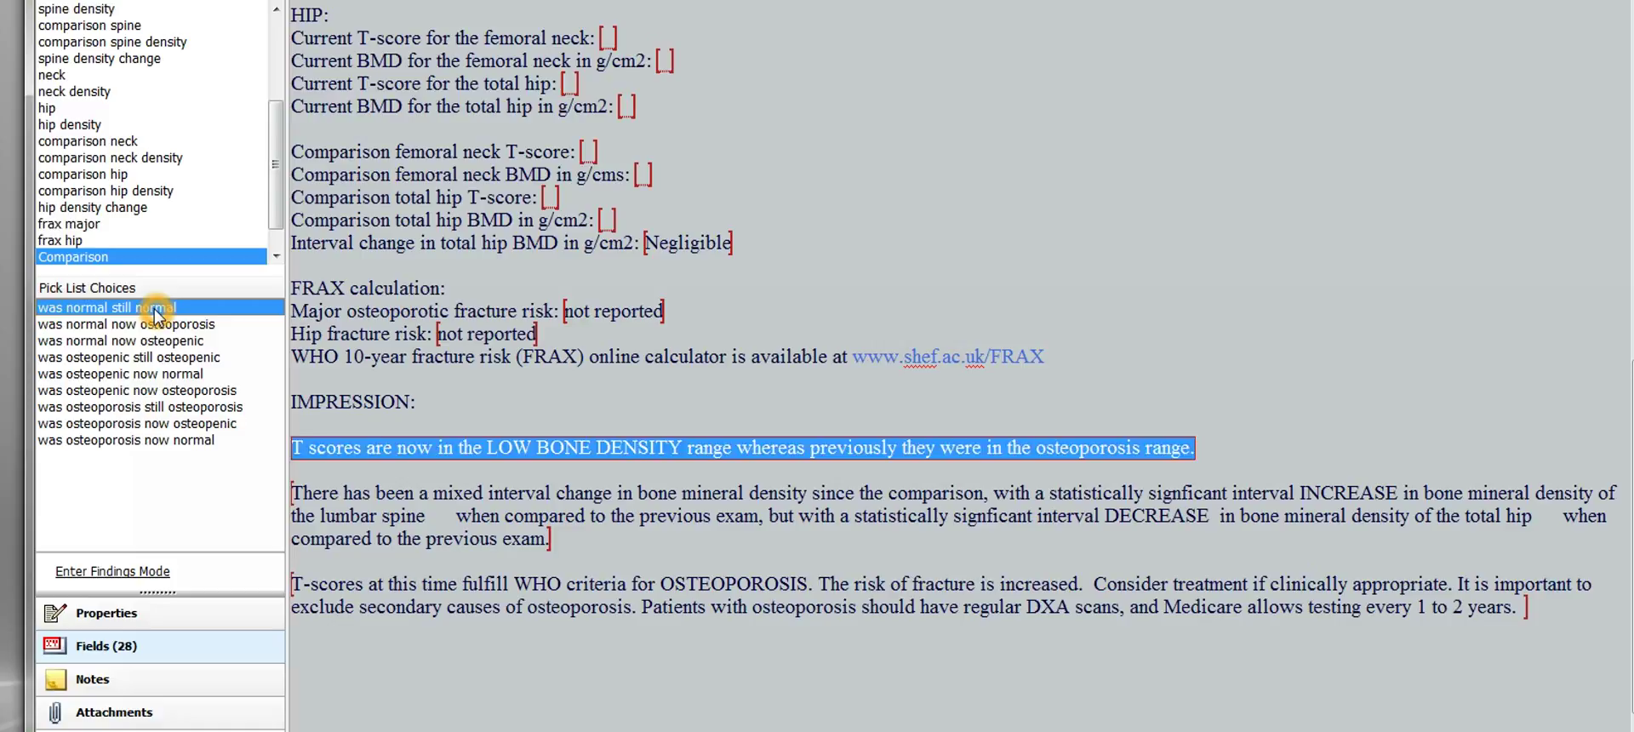
- Set Significance of change to "No significant change using spine" and the final Impression statement to "Normal"
key("Tab")
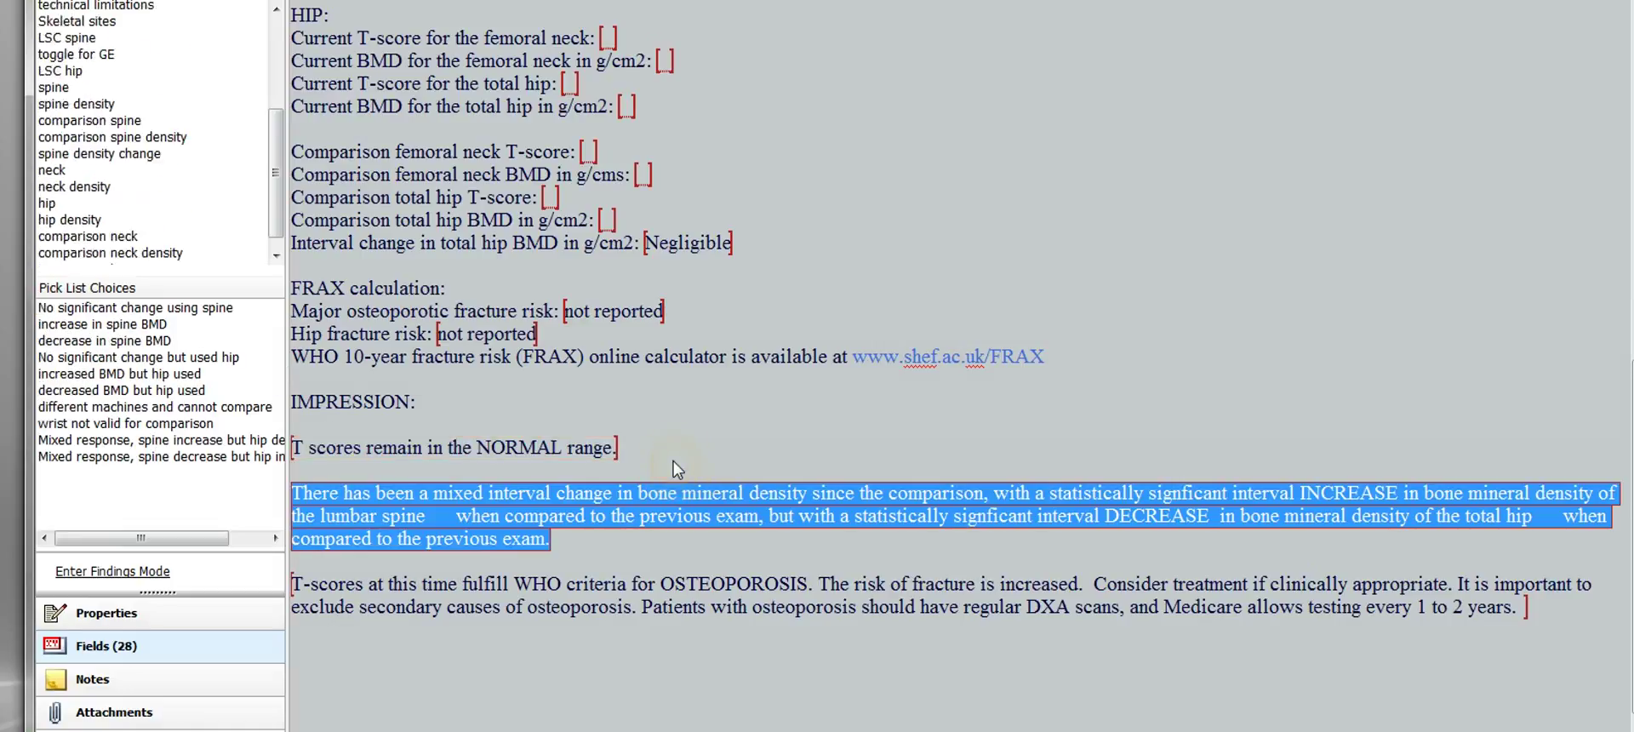
double_click(153, 308)
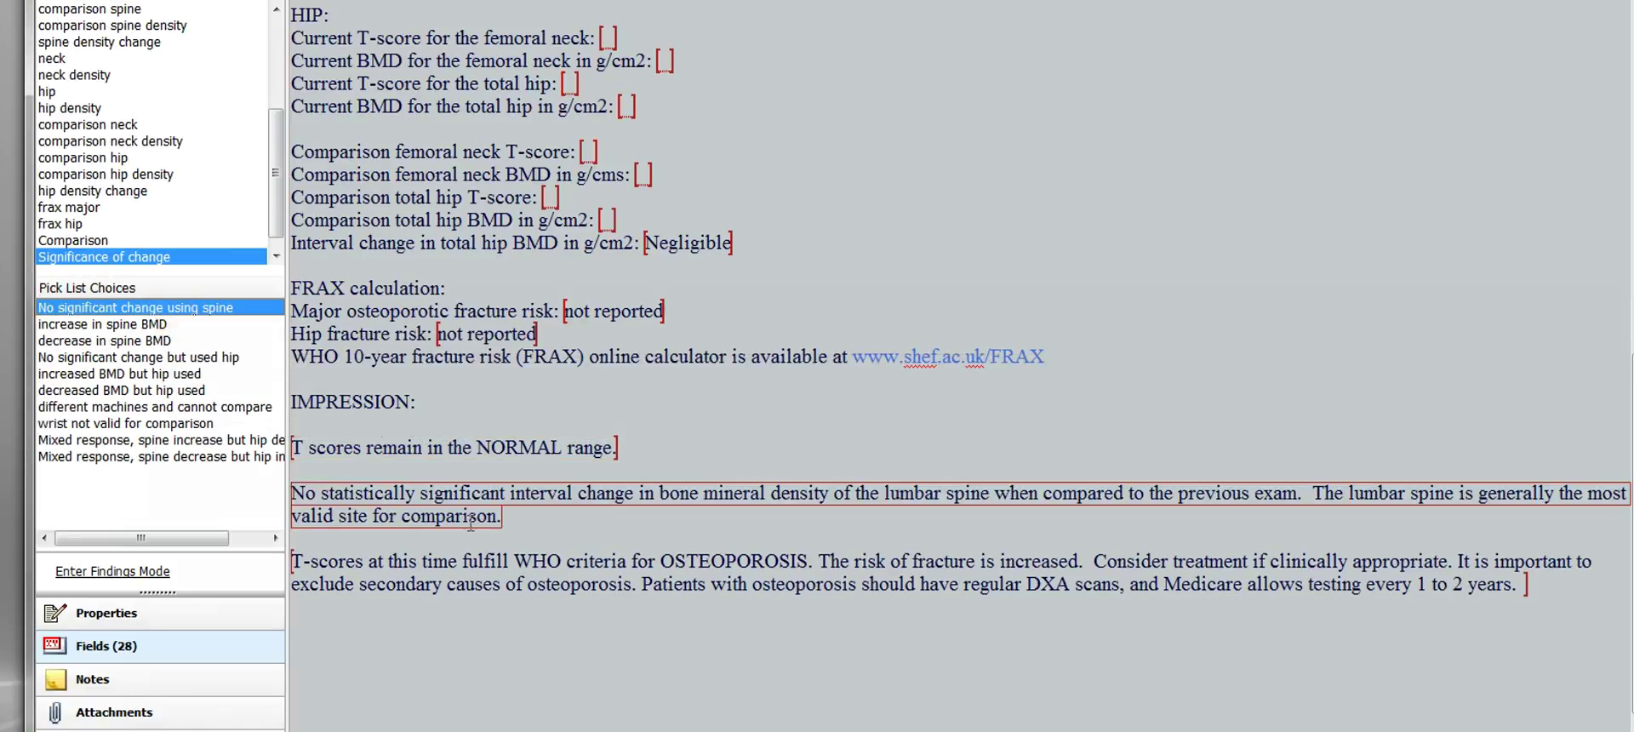
key("Tab")
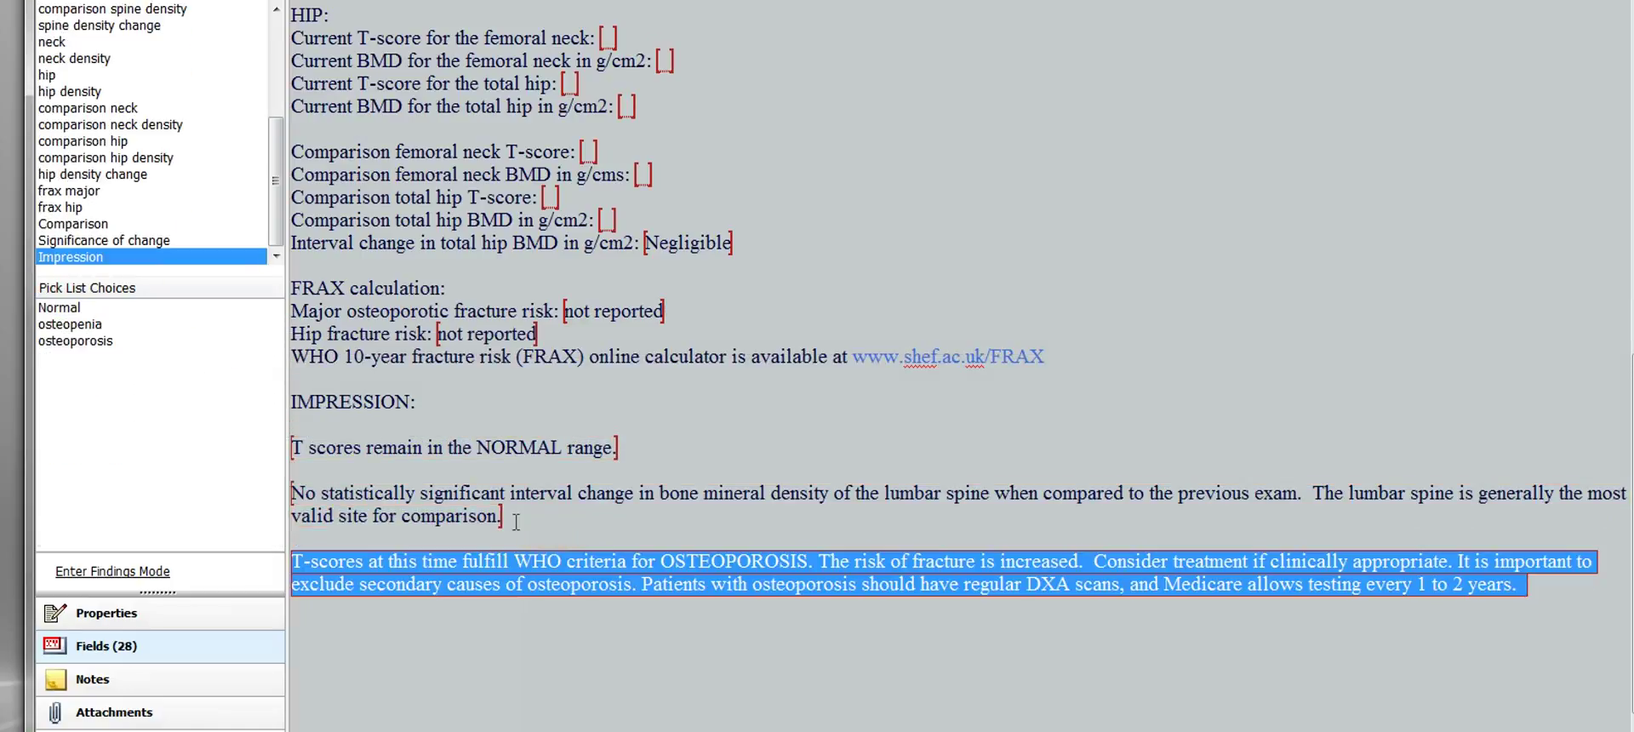
double_click(68, 307)
left_click(691, 401)
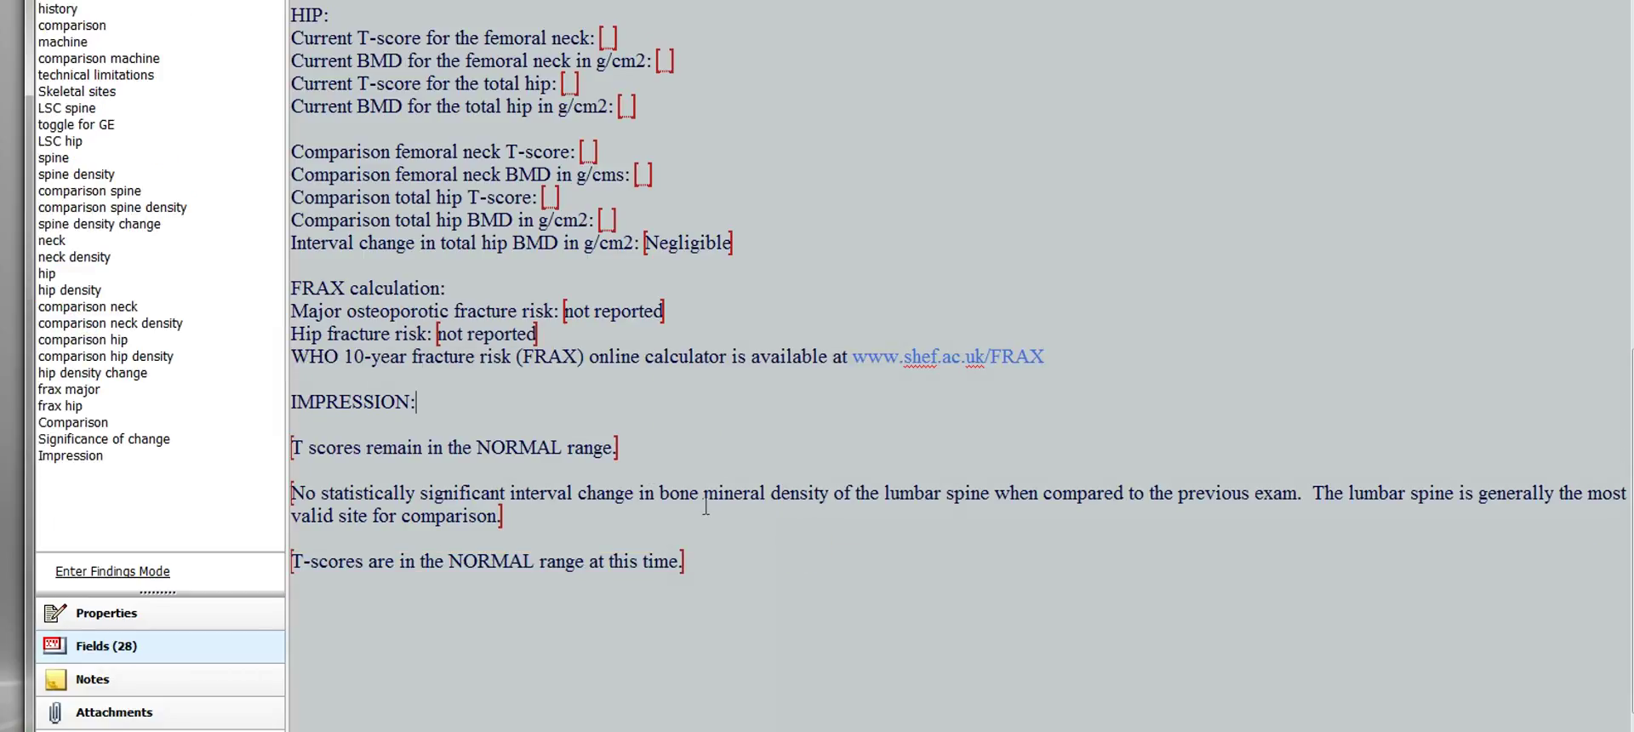
- Return to the Comparison statement under IMPRESSION and change it to "was osteopenic now normal"
left_click(491, 460)
left_click(451, 409)
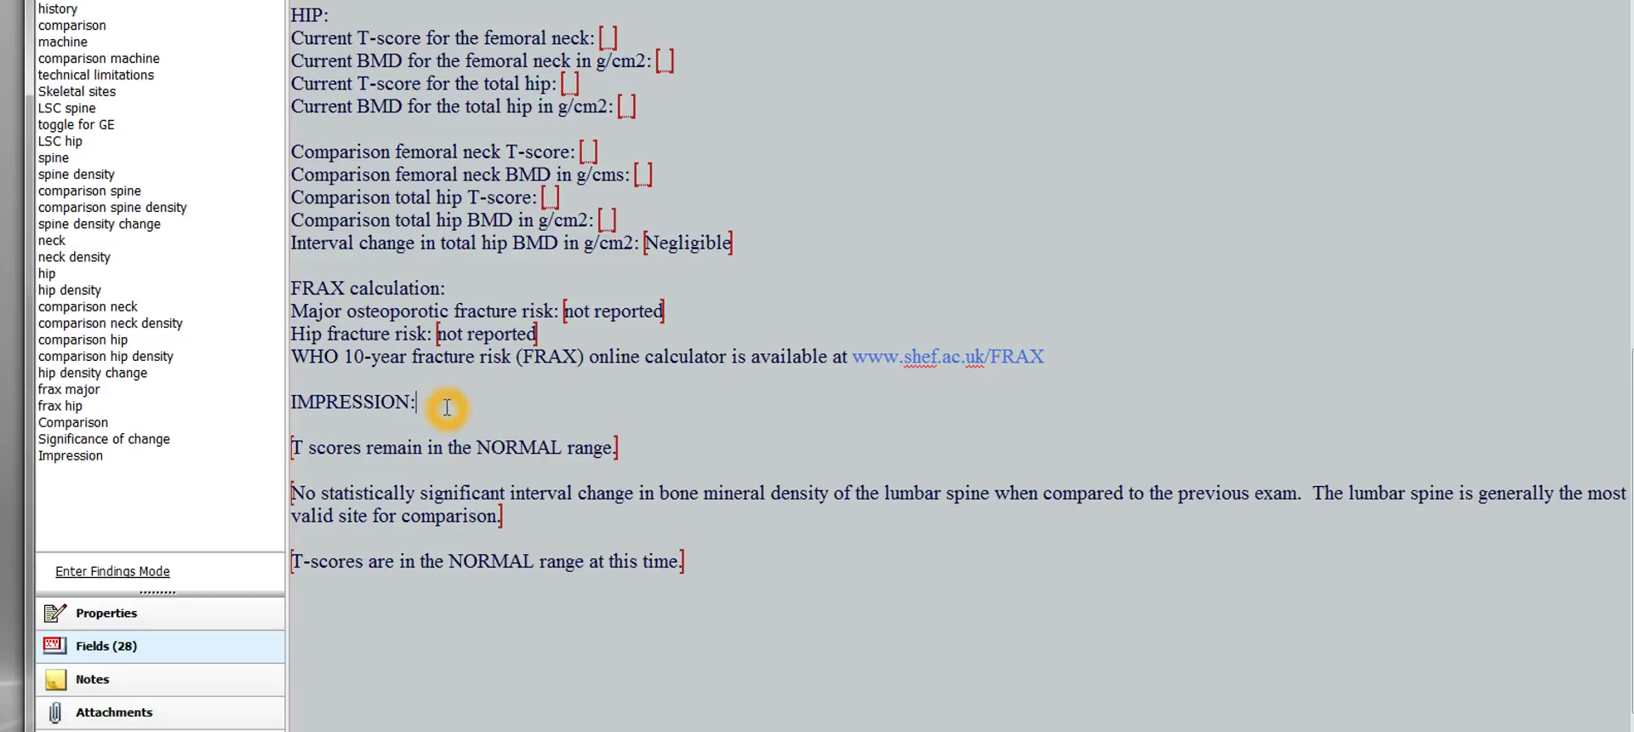
left_click(419, 443)
left_click(445, 406)
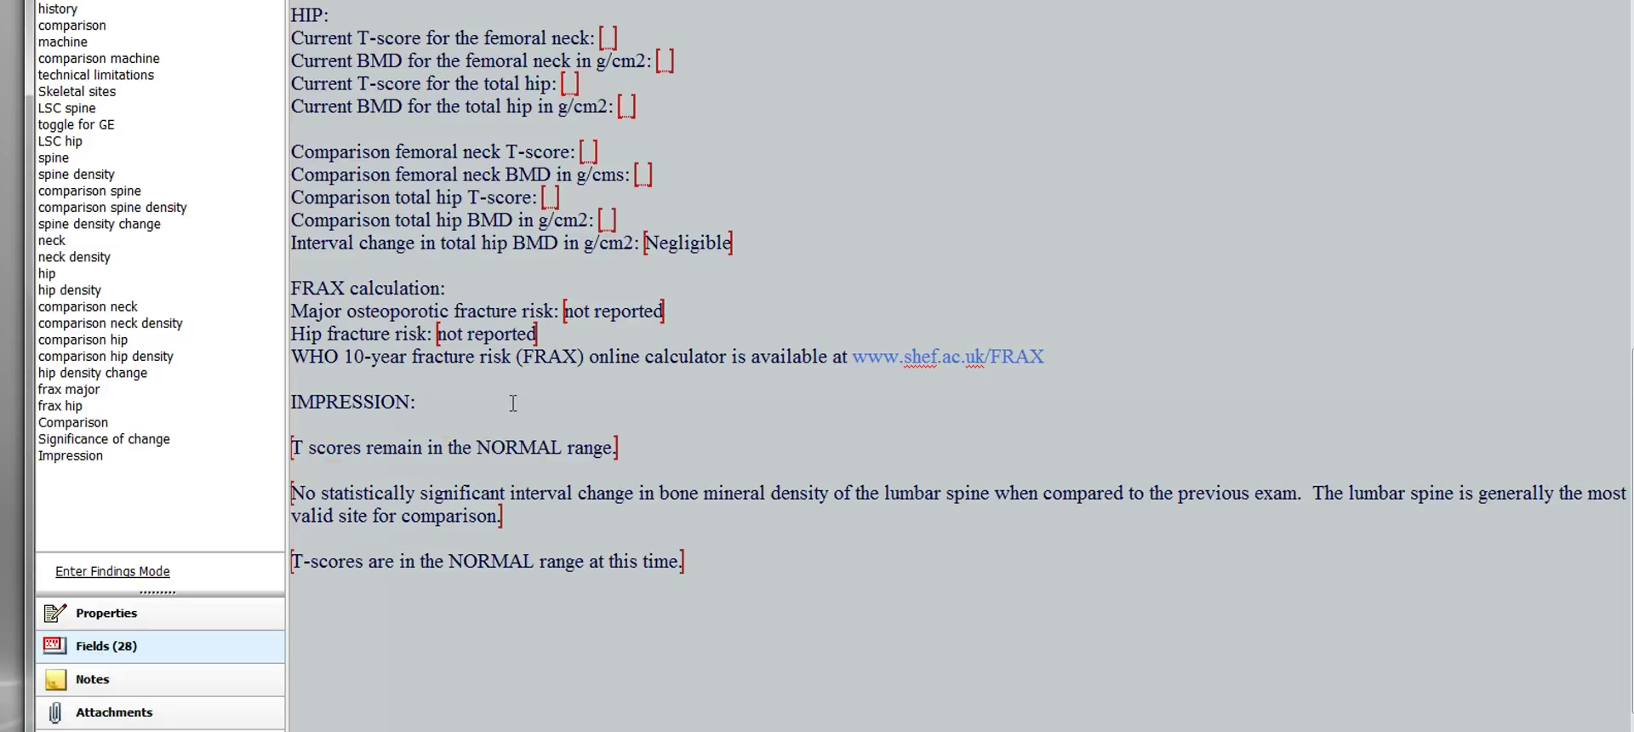
left_click(439, 405)
left_click(605, 412)
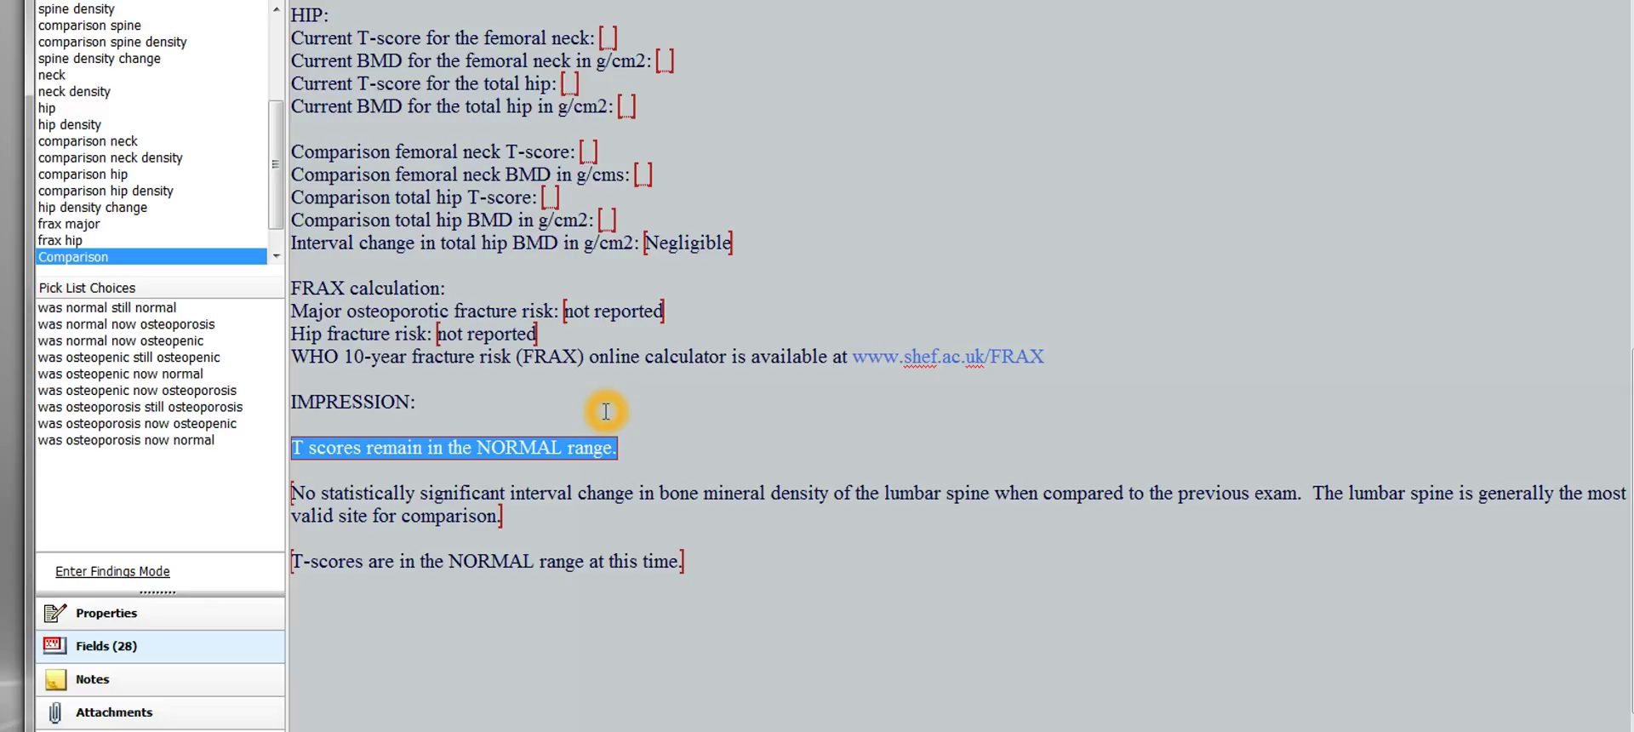
left_click(131, 317)
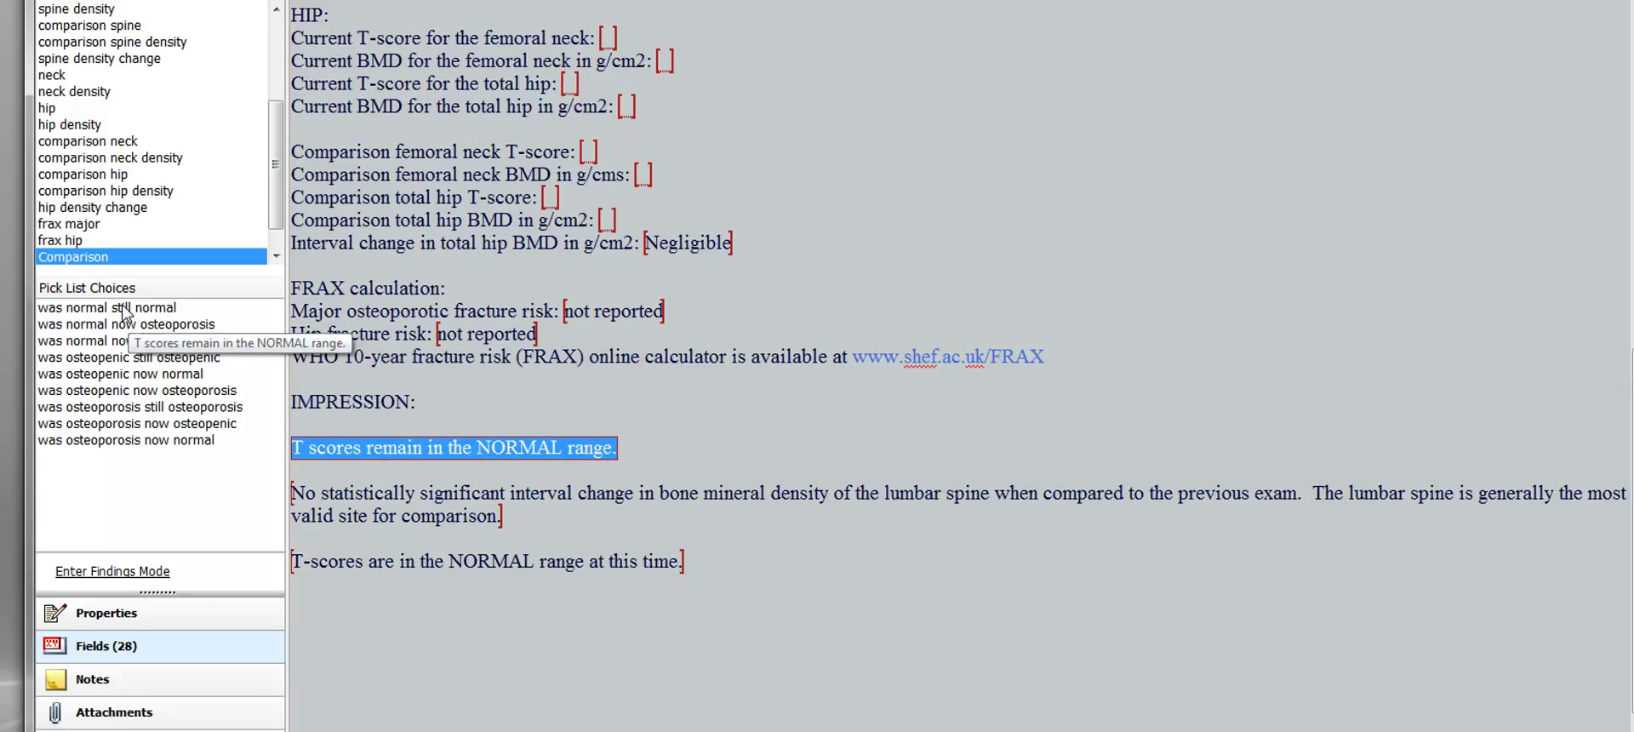
left_click(123, 307)
left_click(95, 312)
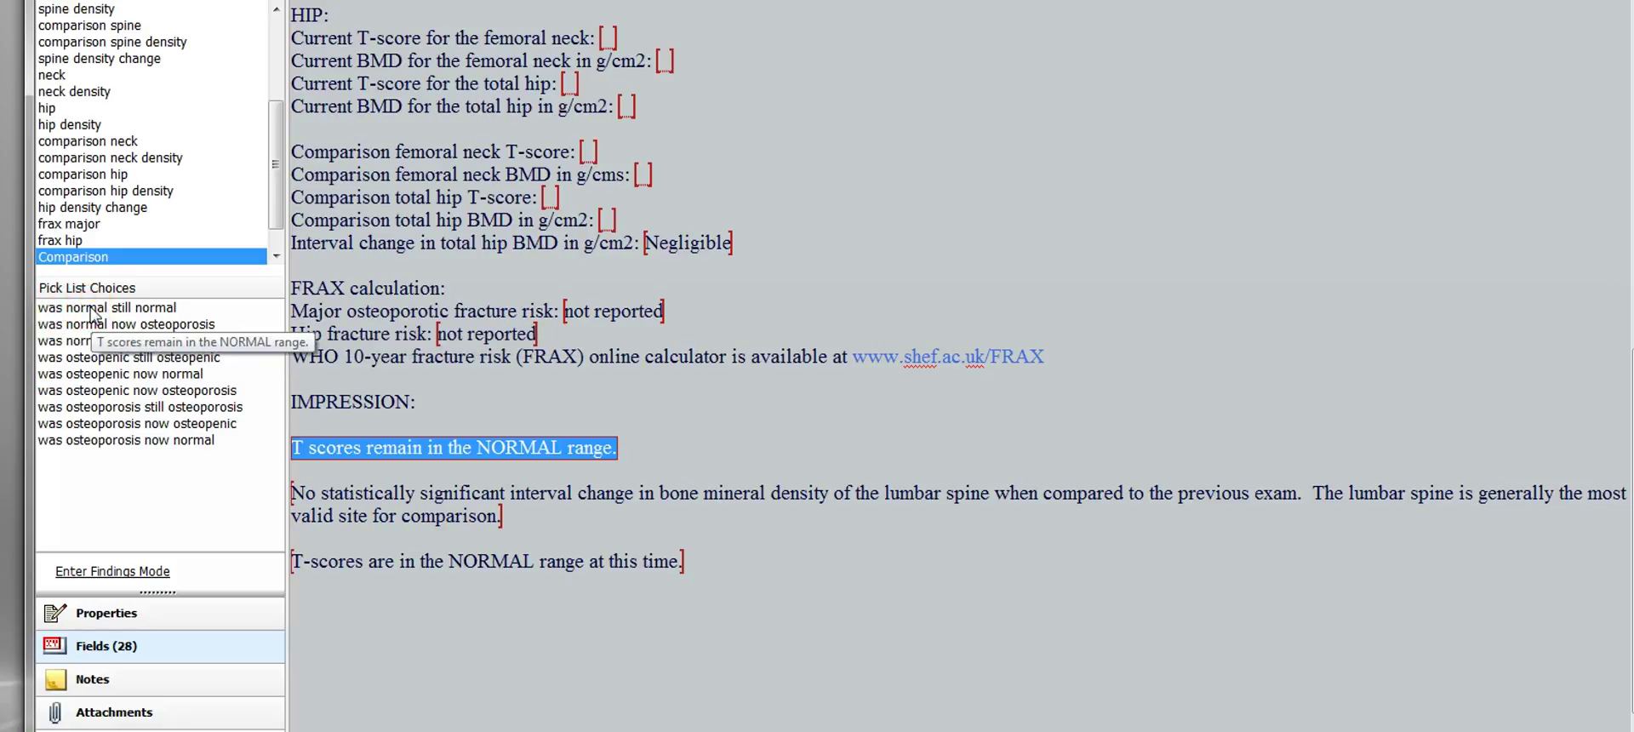
left_click(161, 312)
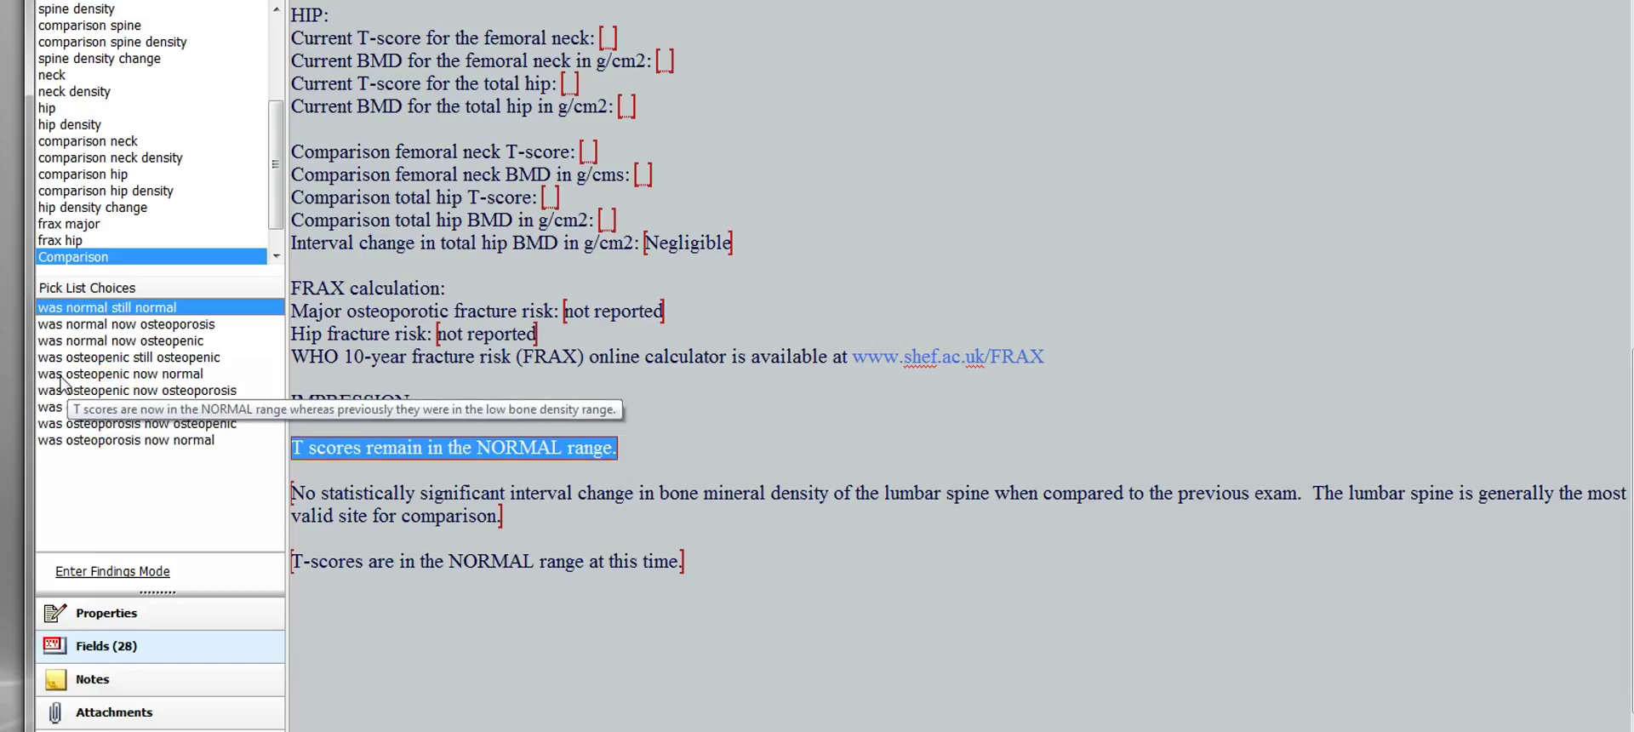
left_click(138, 383)
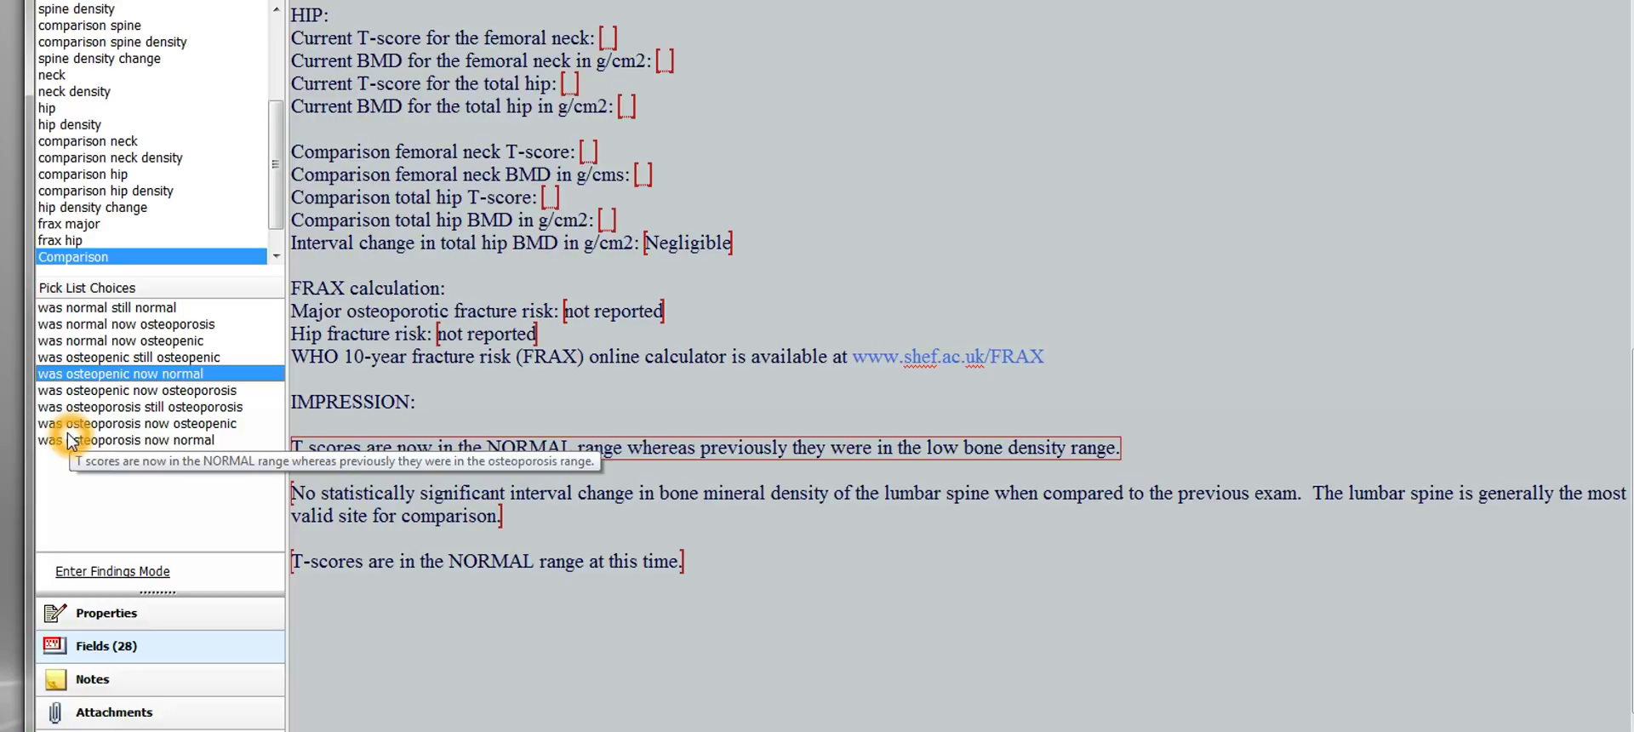
- Change the Comparison statement to "was osteoporosis now osteopenic" and read through its wording
double_click(166, 424)
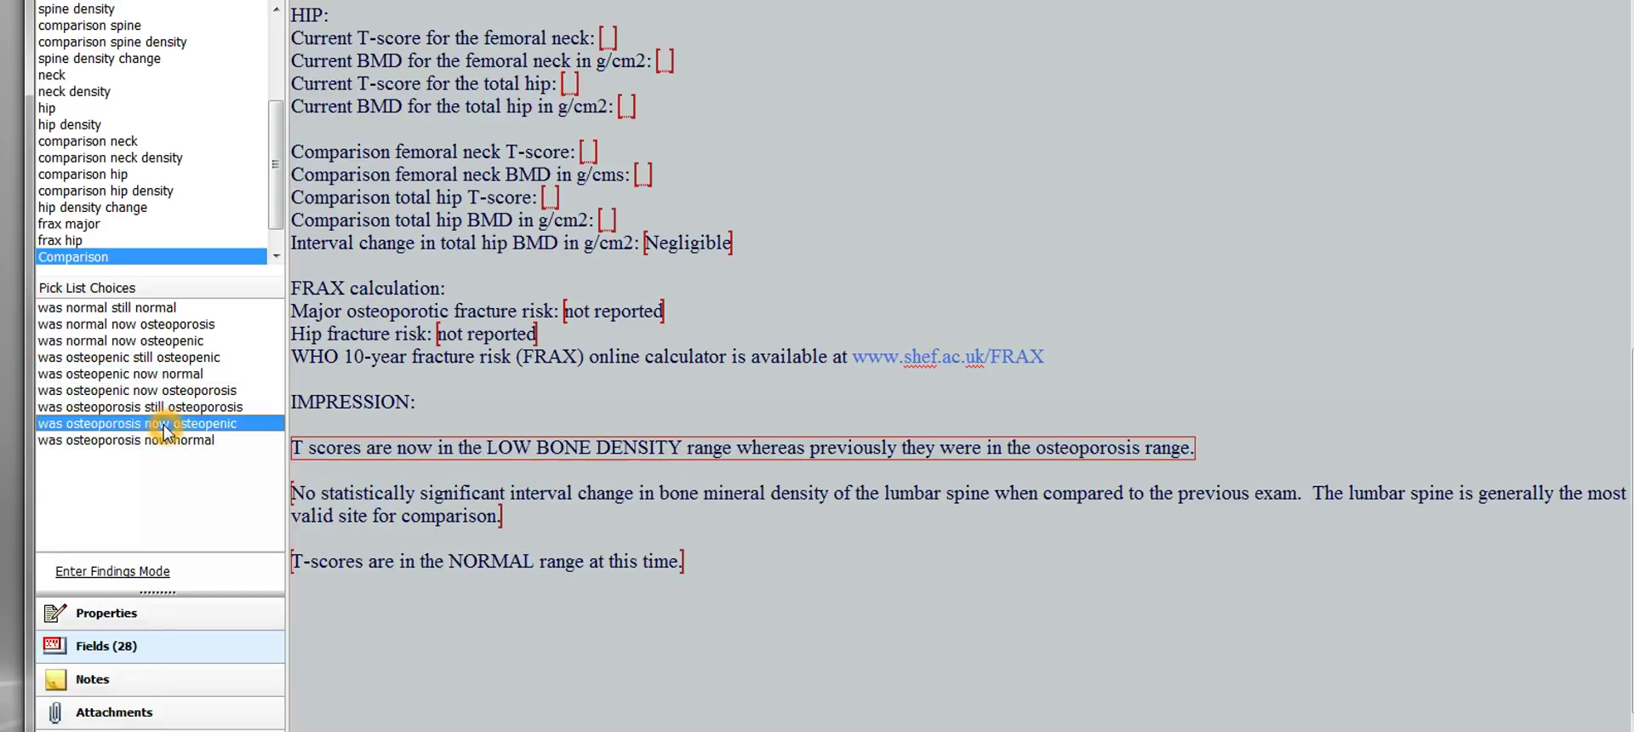
left_click(320, 465)
left_click(784, 472)
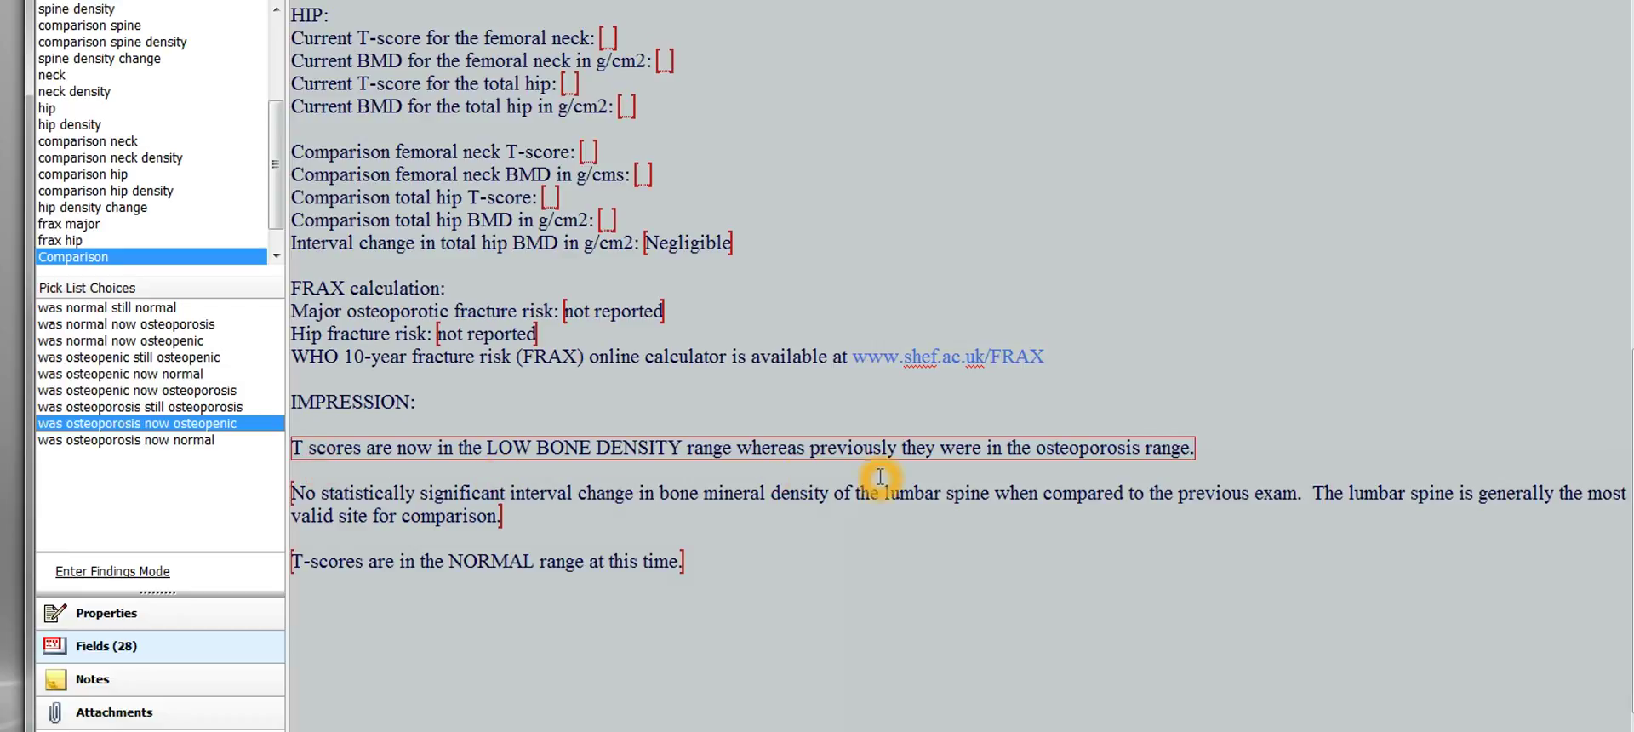
left_click(1178, 466)
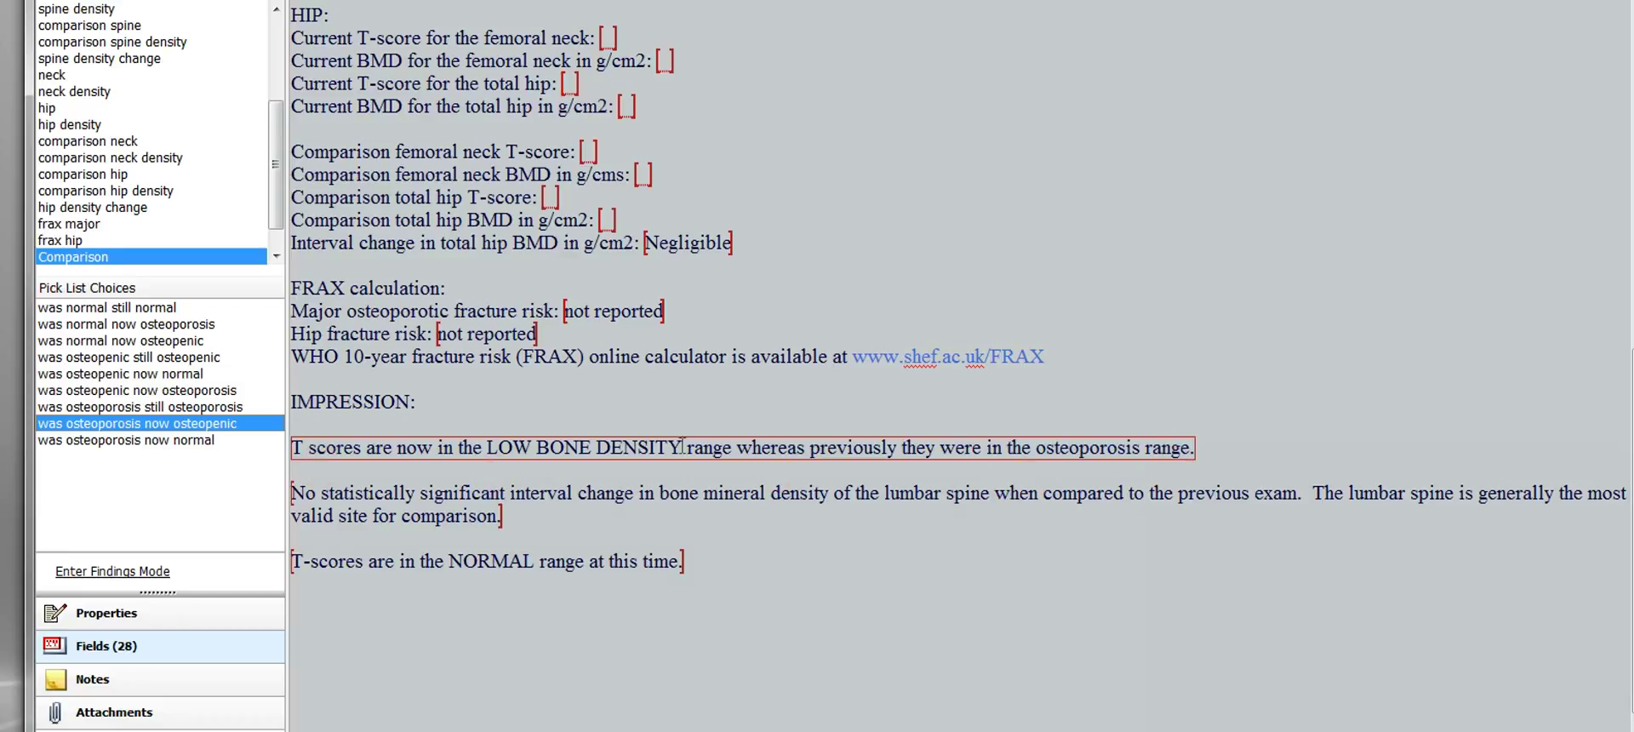
left_click(515, 539)
left_click(775, 718)
left_click(993, 485)
left_click(1234, 451)
- Review the Significance of change choices and set that statement to "increase in spine BMD"
key("Tab")
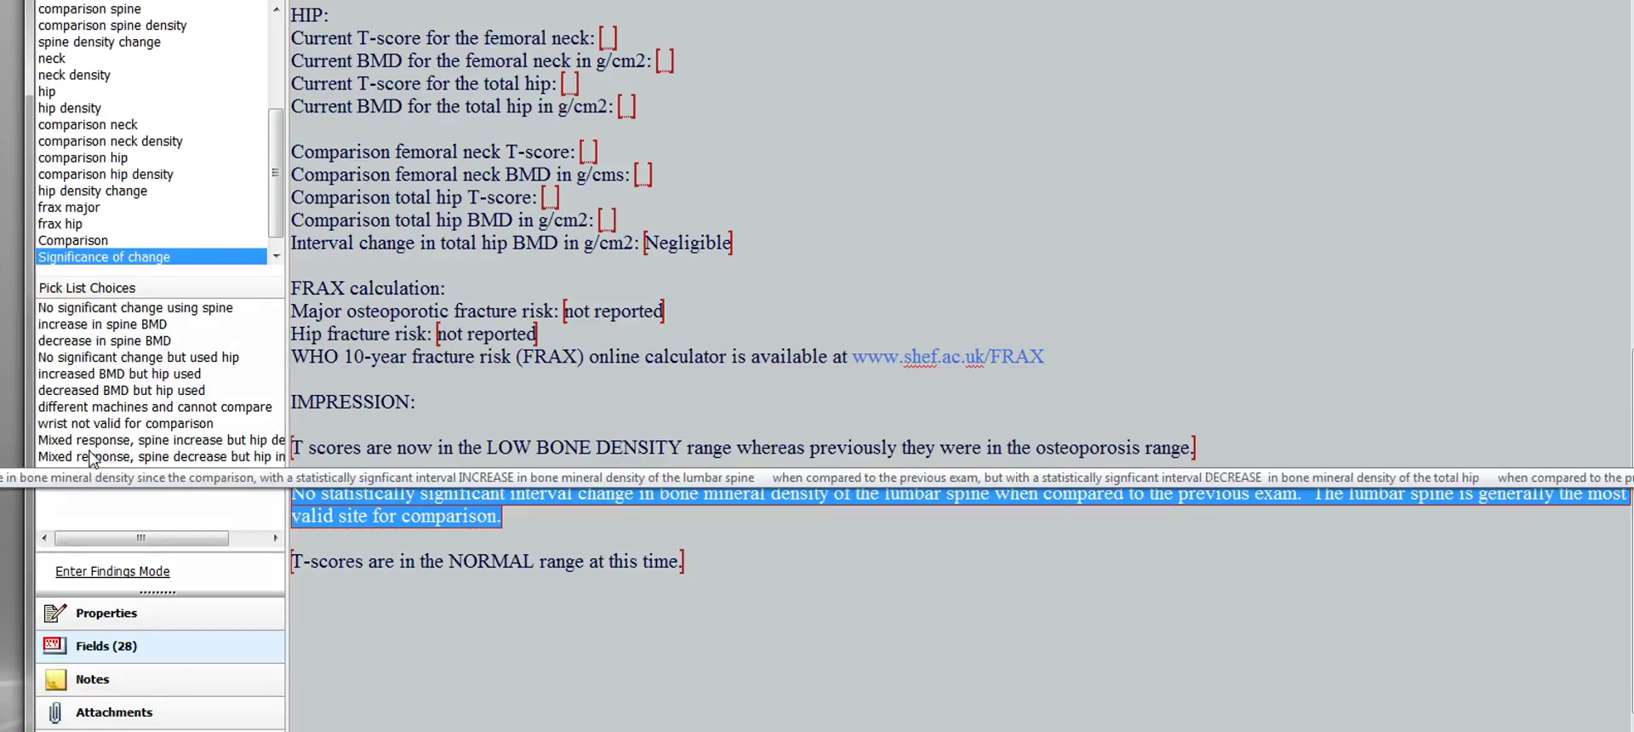
left_click(103, 494)
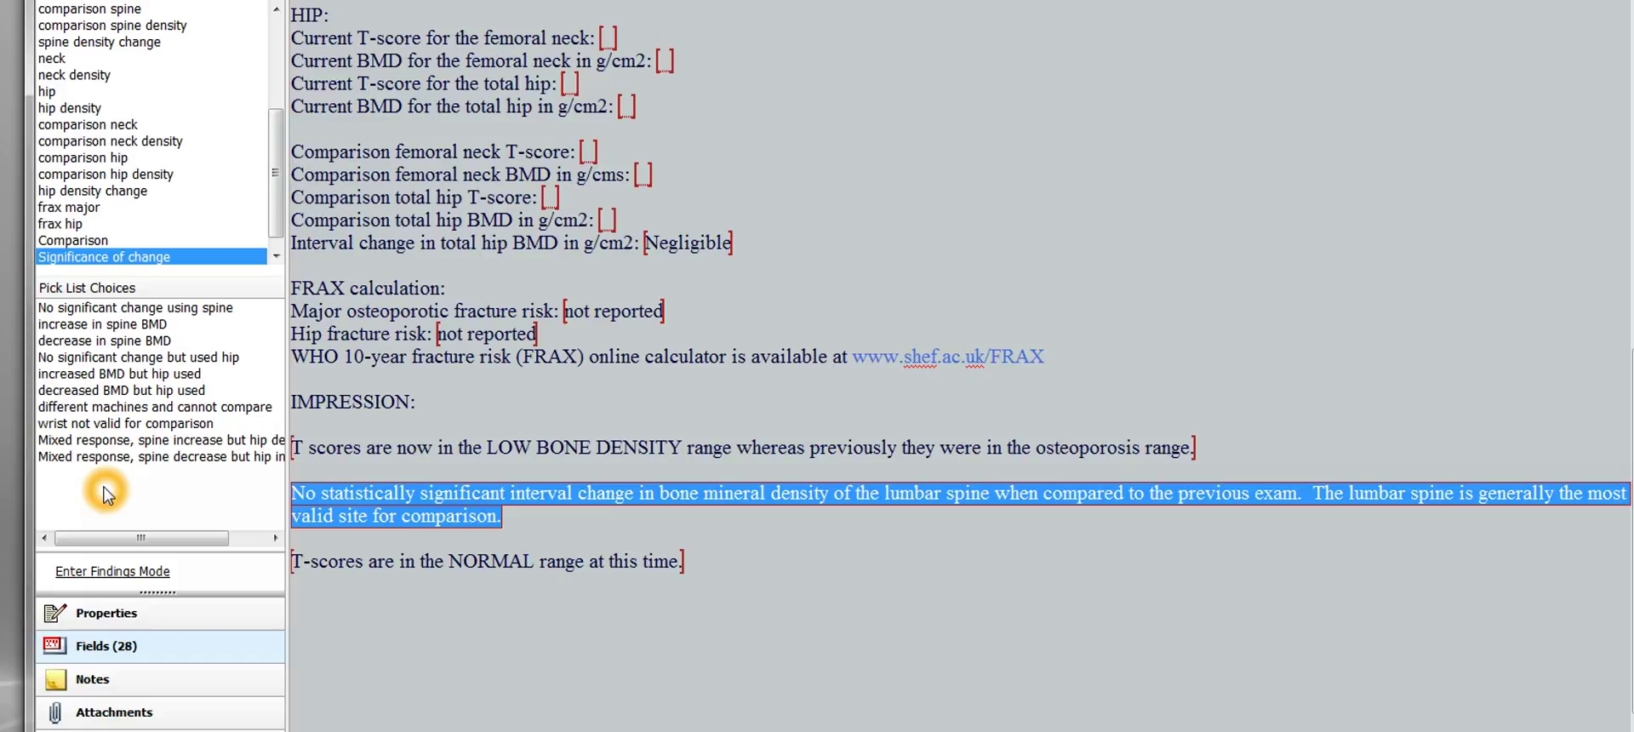
left_click(733, 621)
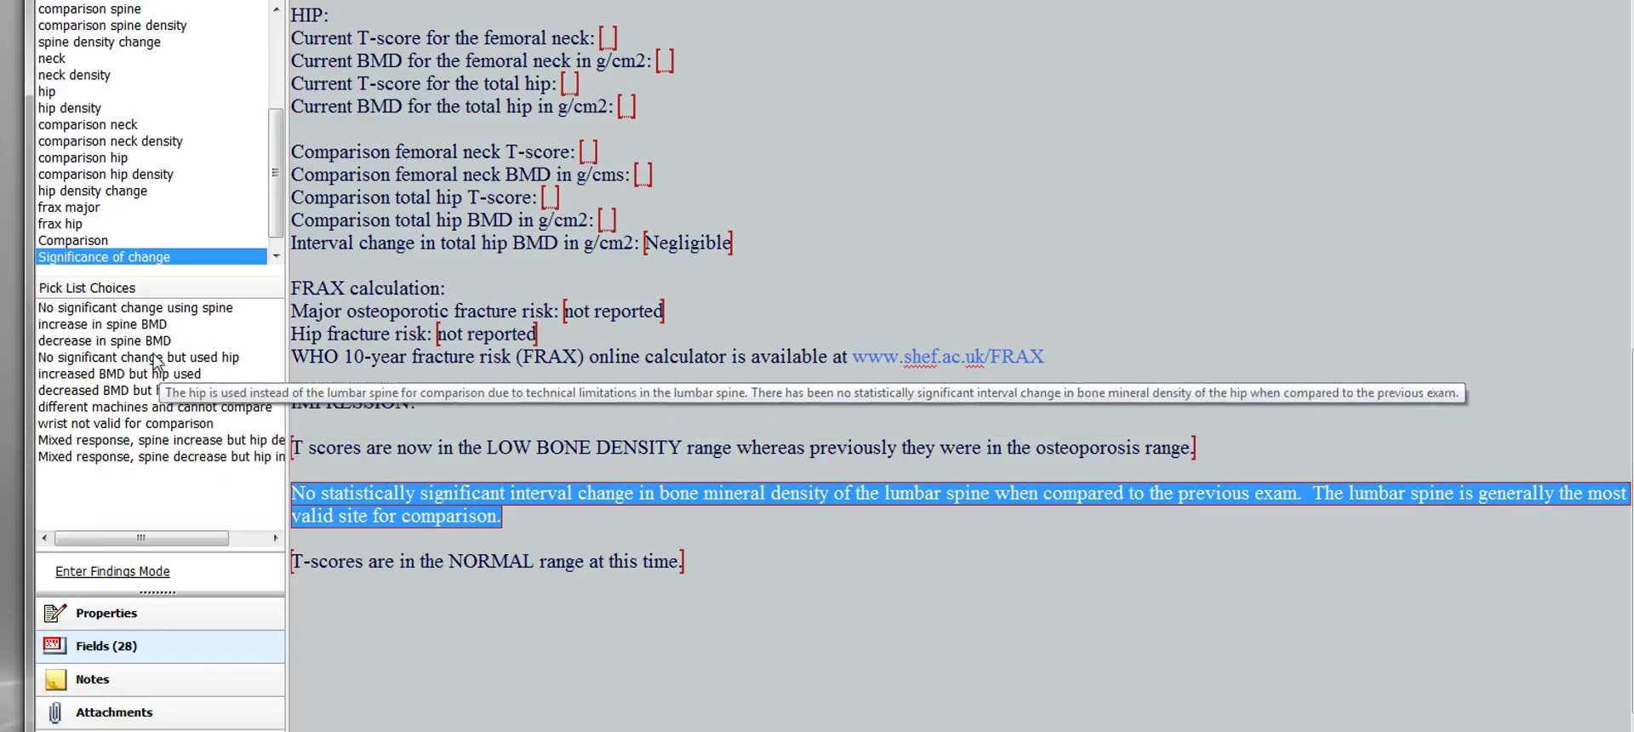
left_click(140, 308)
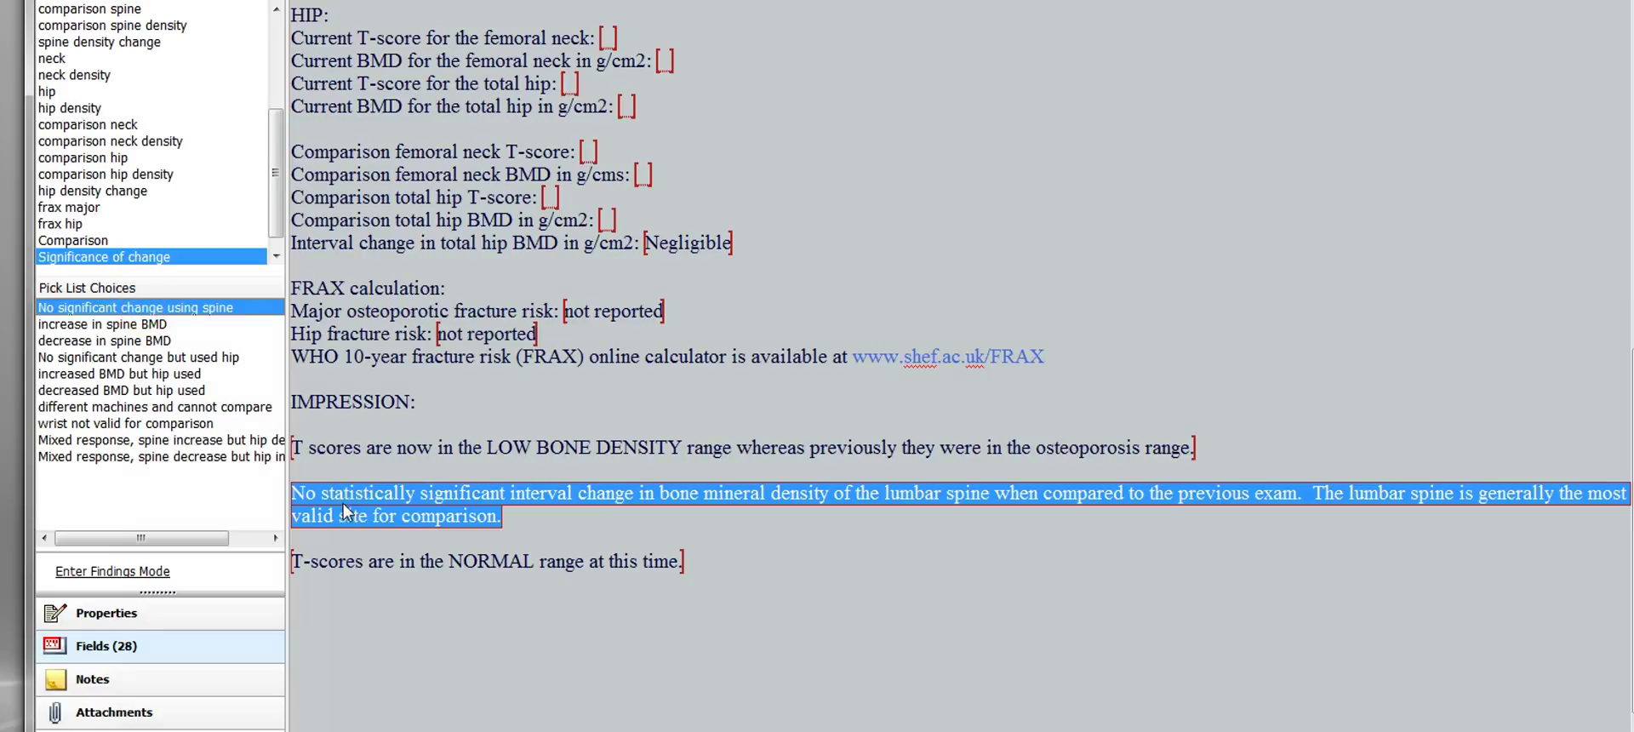
left_click(49, 309)
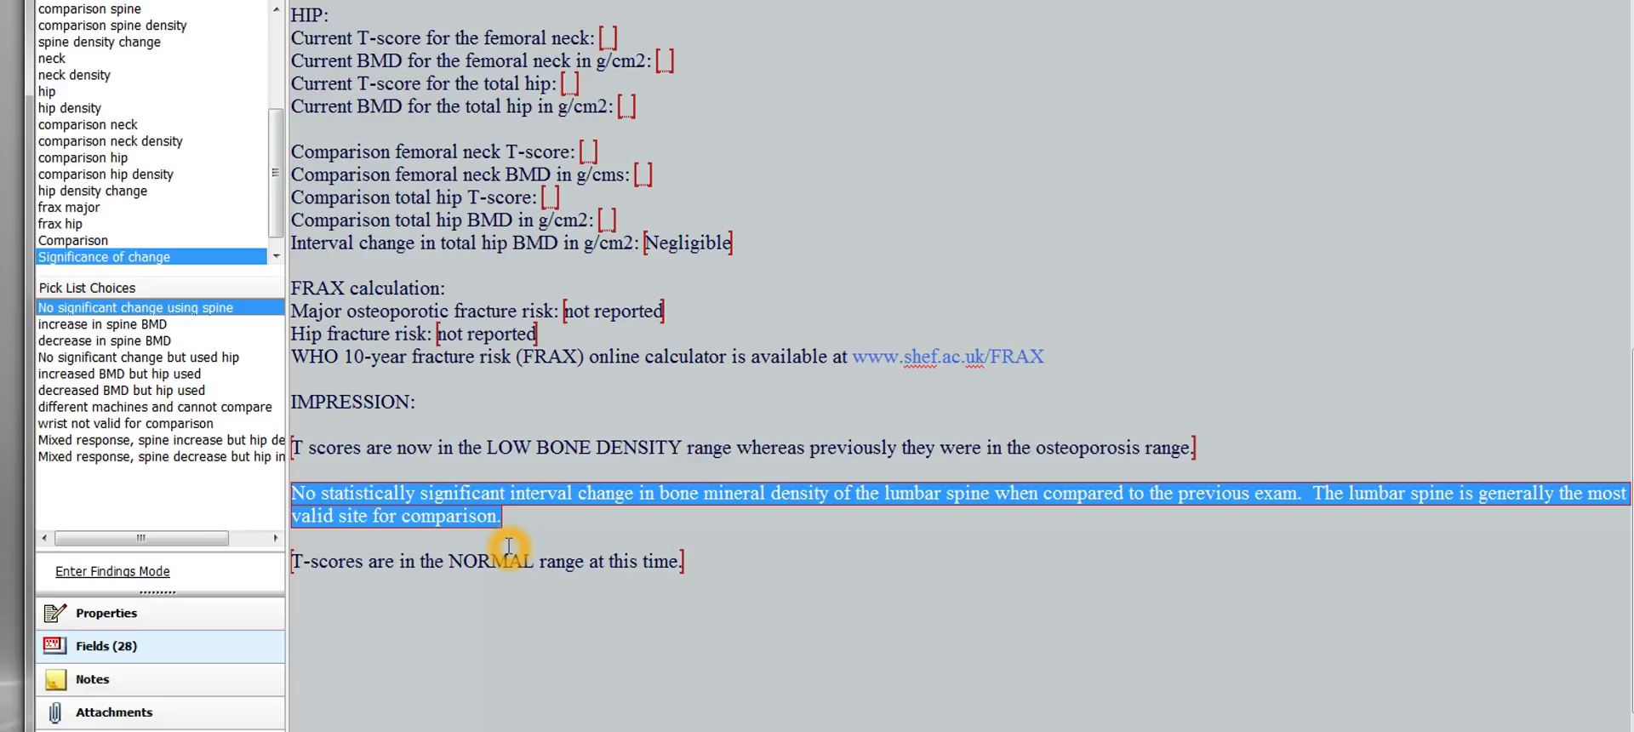
double_click(137, 330)
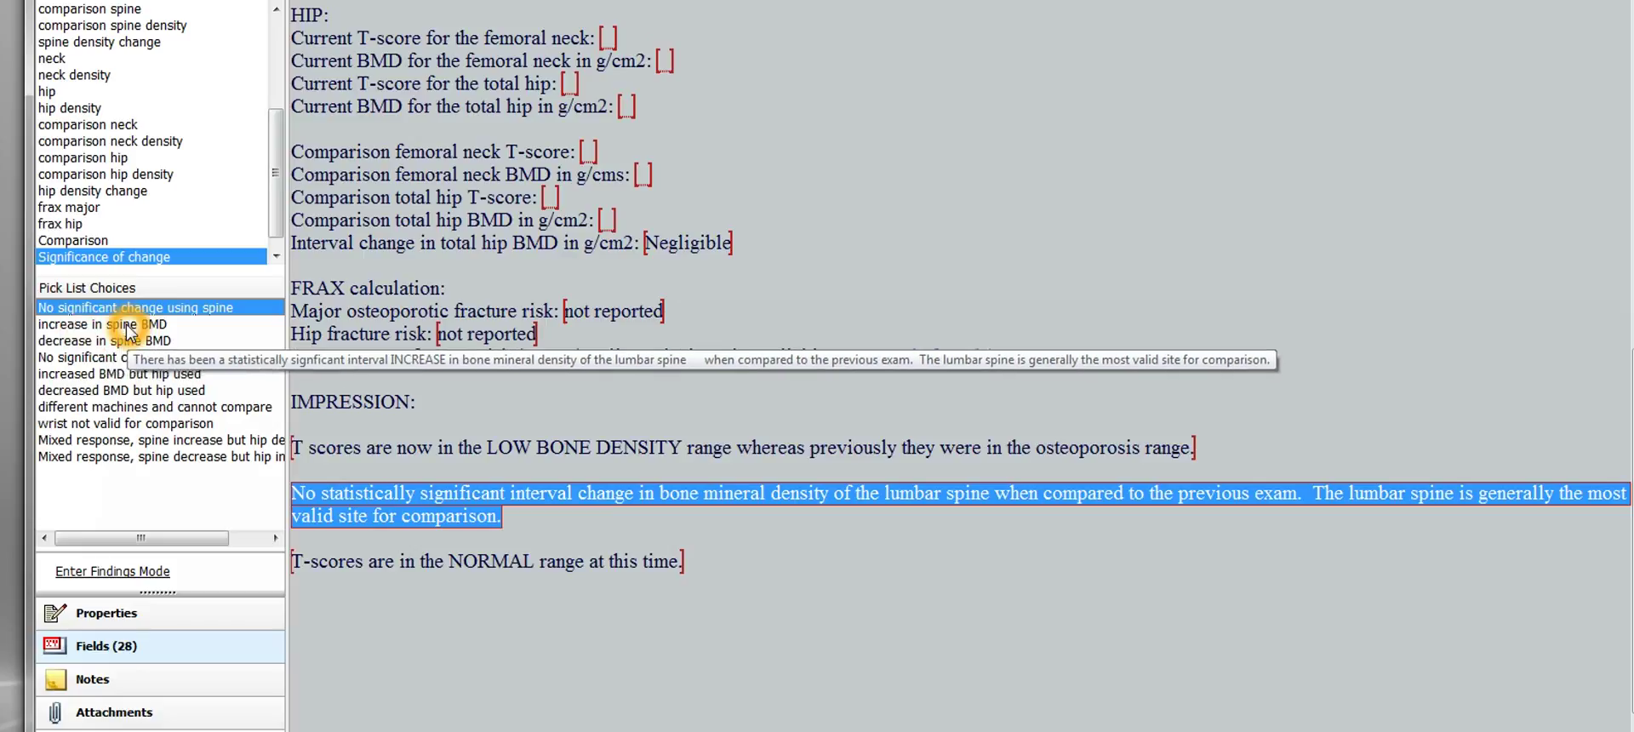
double_click(128, 330)
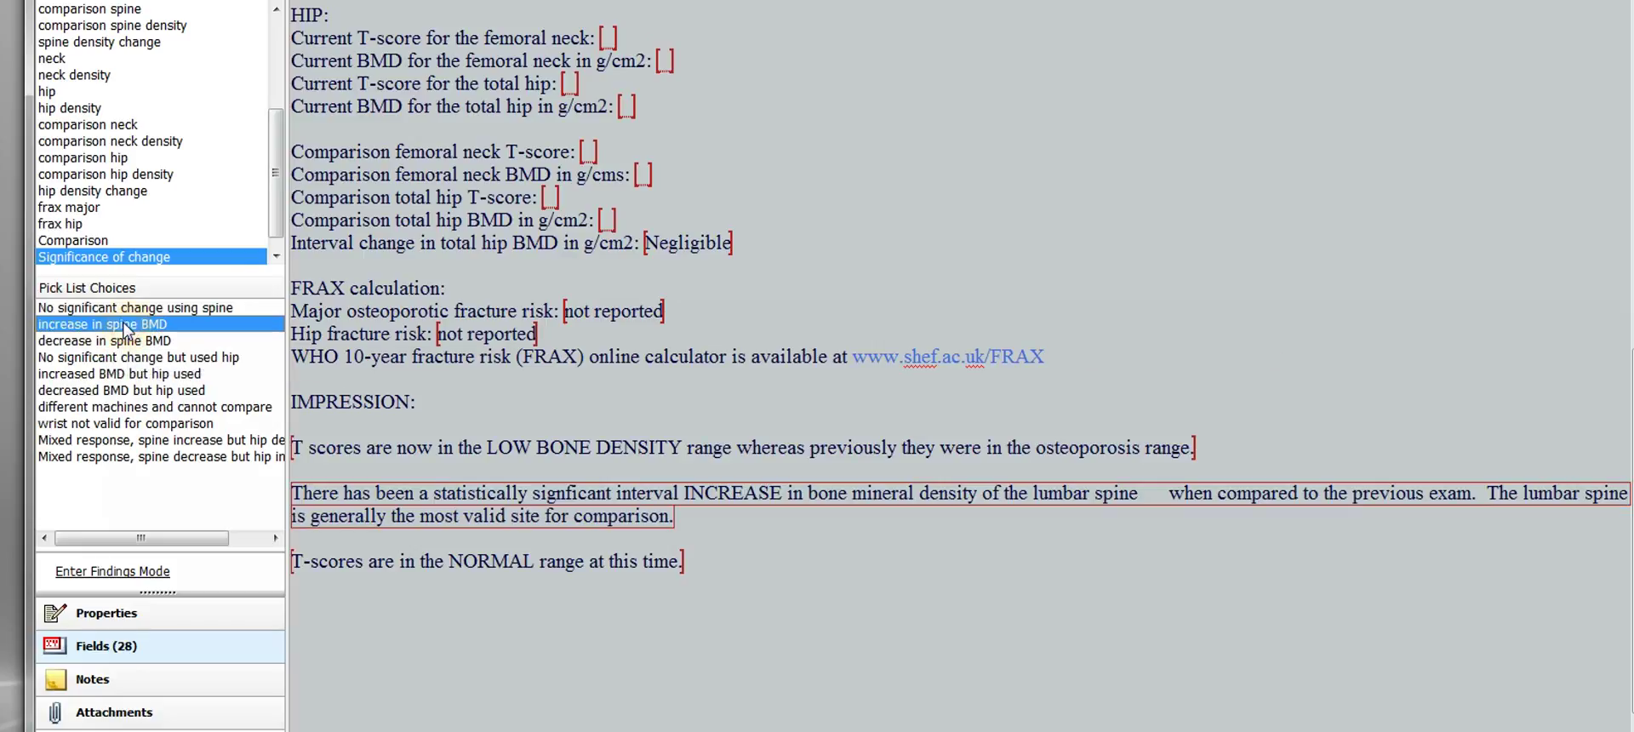
- Read through the spine BMD increase statement under IMPRESSION, examining the gap between "lumbar spine" and "when compared"
left_click(527, 521)
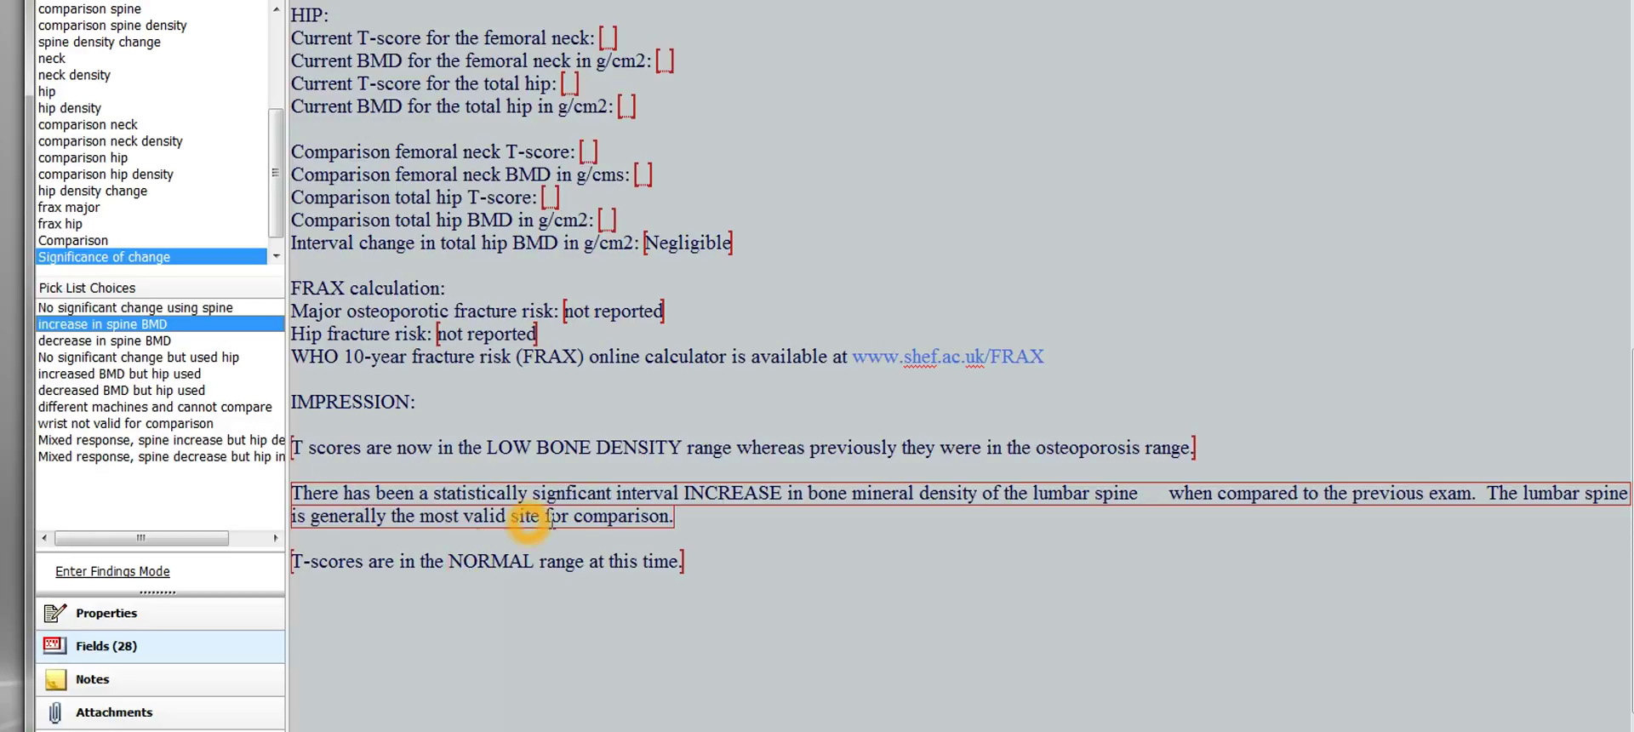
left_click(731, 519)
left_click(1403, 513)
left_click(1159, 505)
left_click(1147, 495)
left_click(1150, 496)
left_click(1142, 507)
left_click(1149, 495)
left_click(1153, 500)
left_click(1159, 570)
left_click(596, 504)
left_click(709, 497)
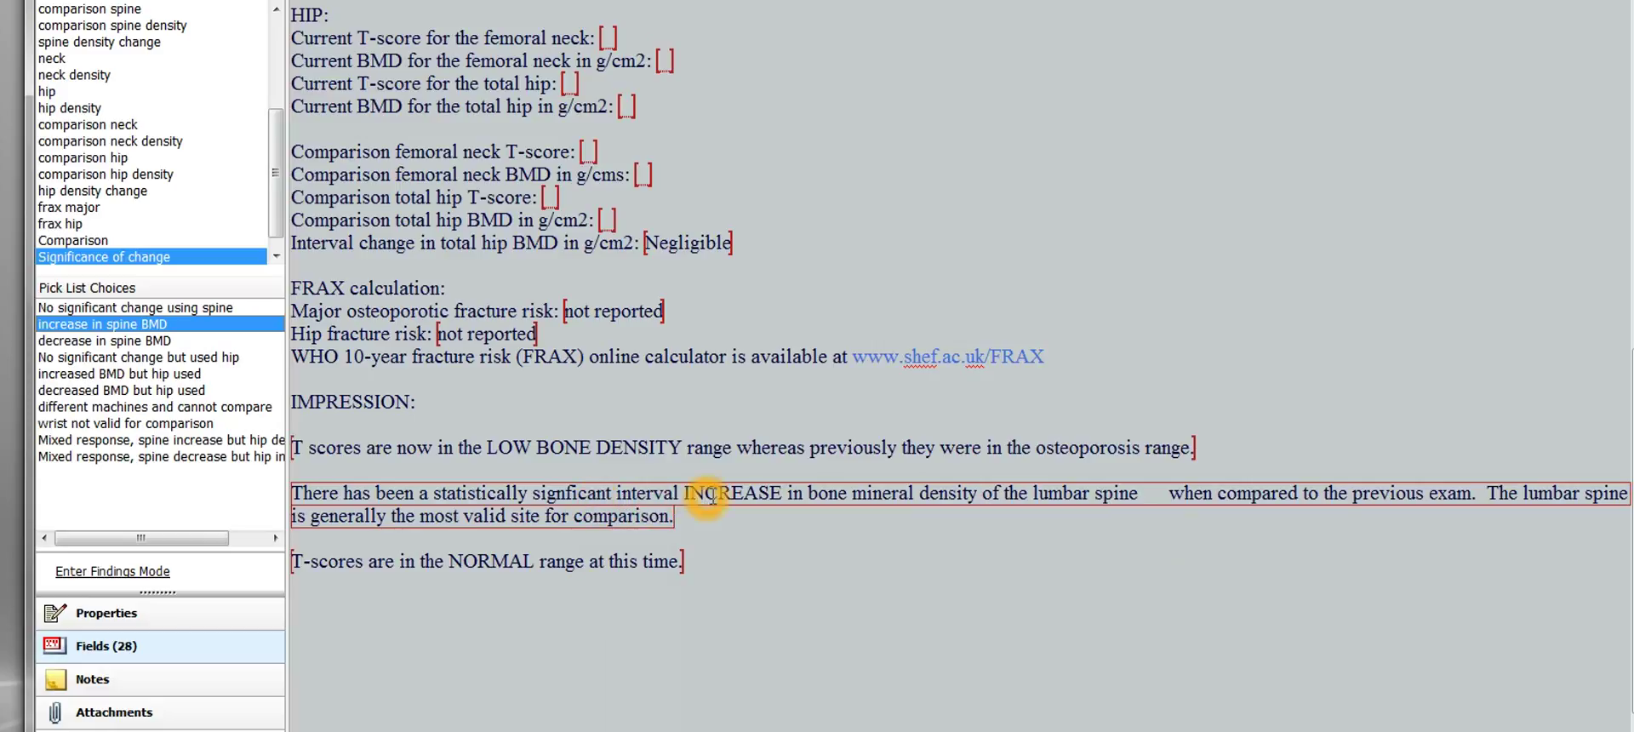
left_click(1145, 517)
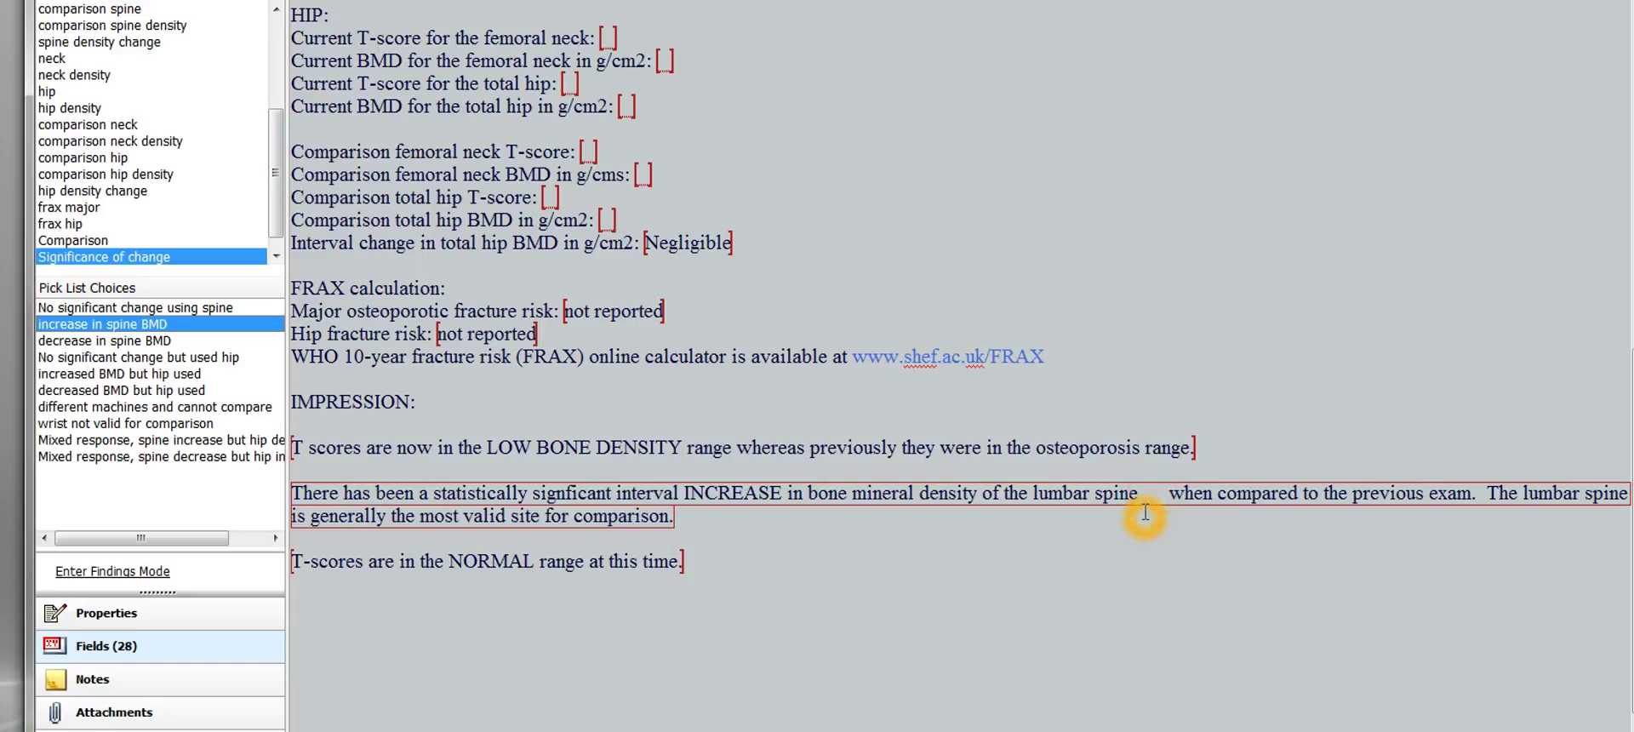
left_click(1168, 498)
left_click(1136, 510)
left_click(1146, 482)
left_click(1158, 506)
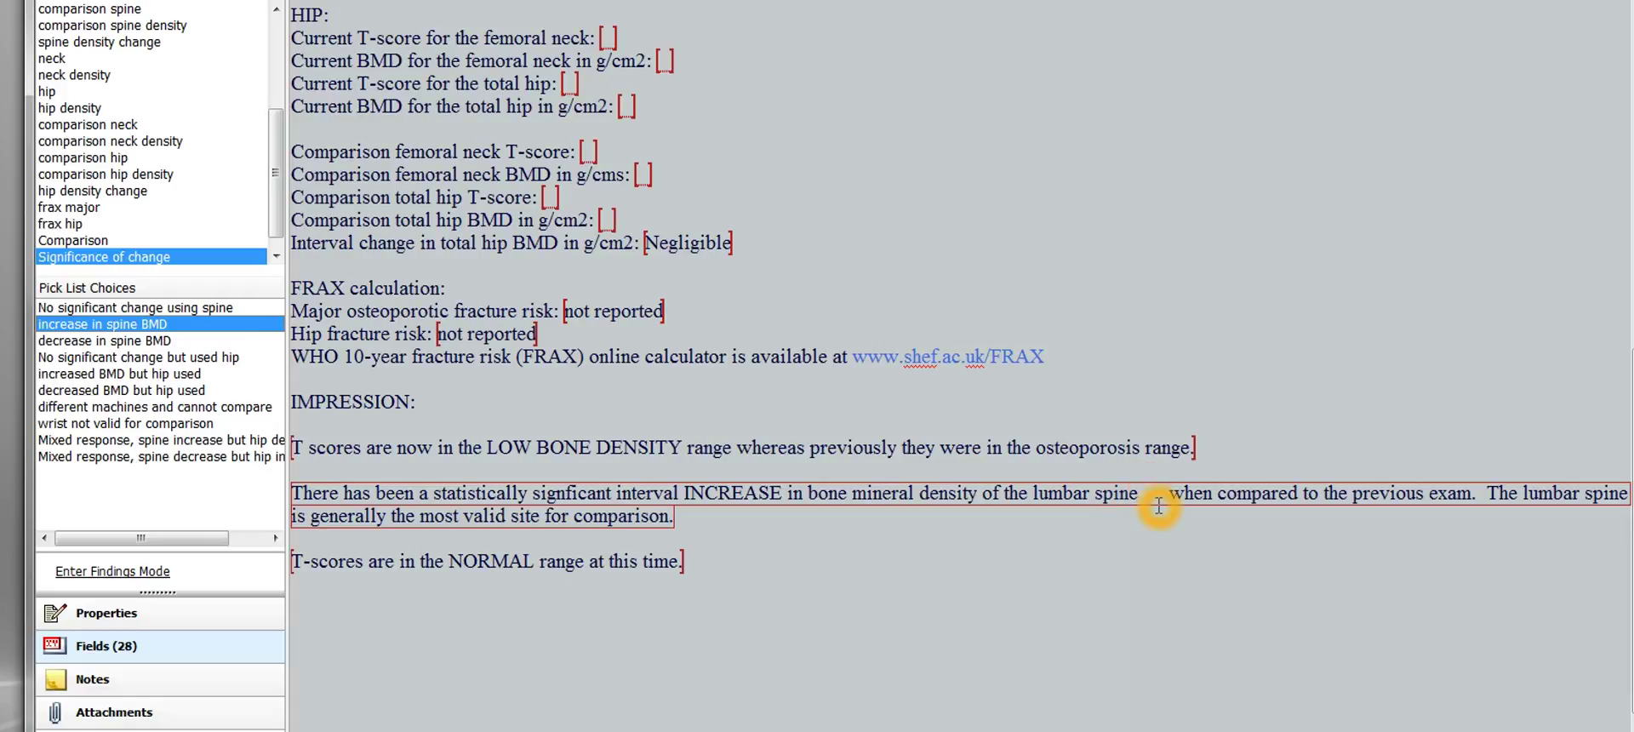
left_click(1186, 507)
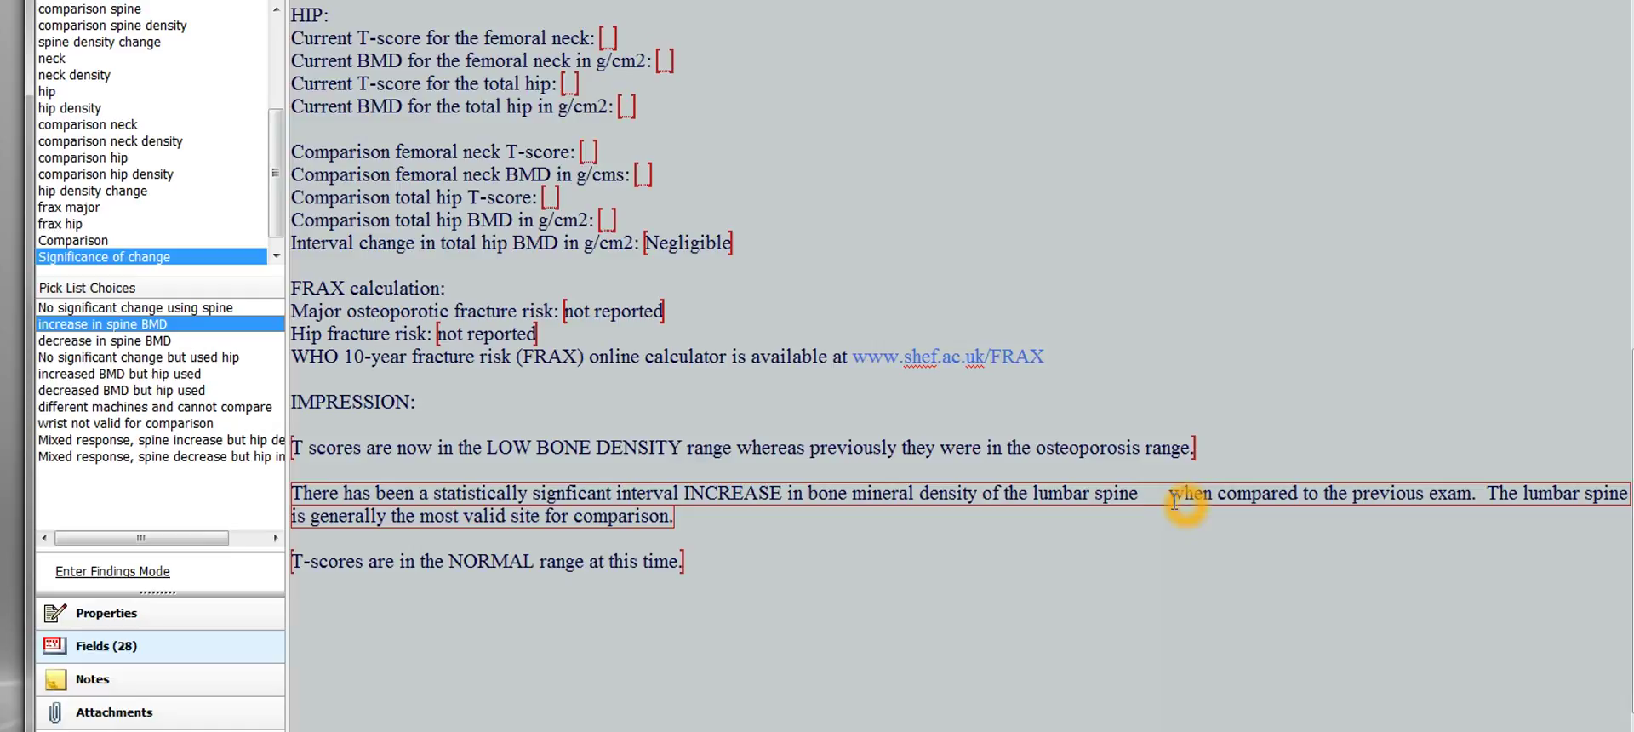
- Change the Significance of change statement to "No significant change but used hip" and read through its wording
left_click(93, 389)
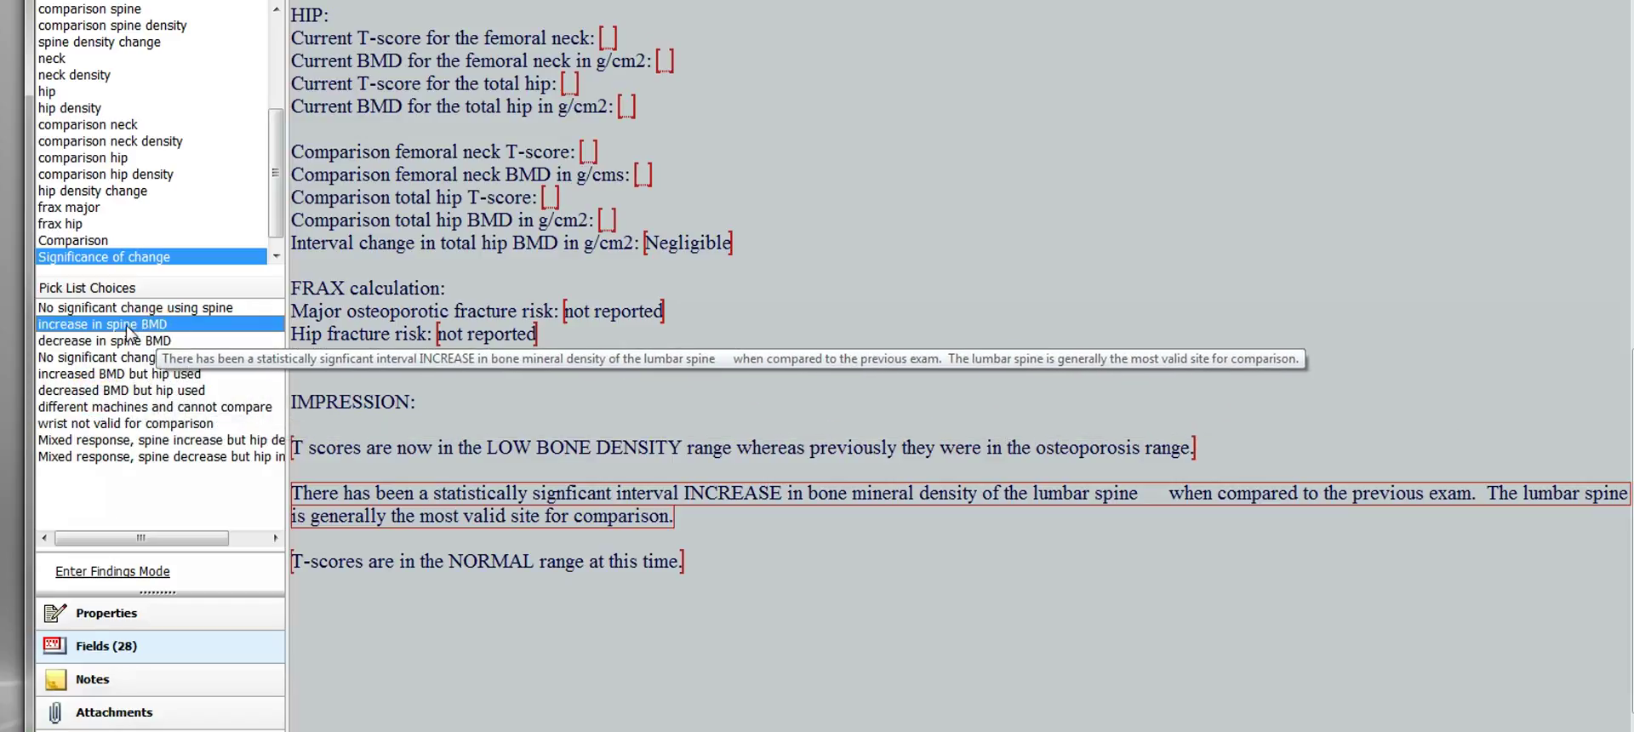
left_click(126, 365)
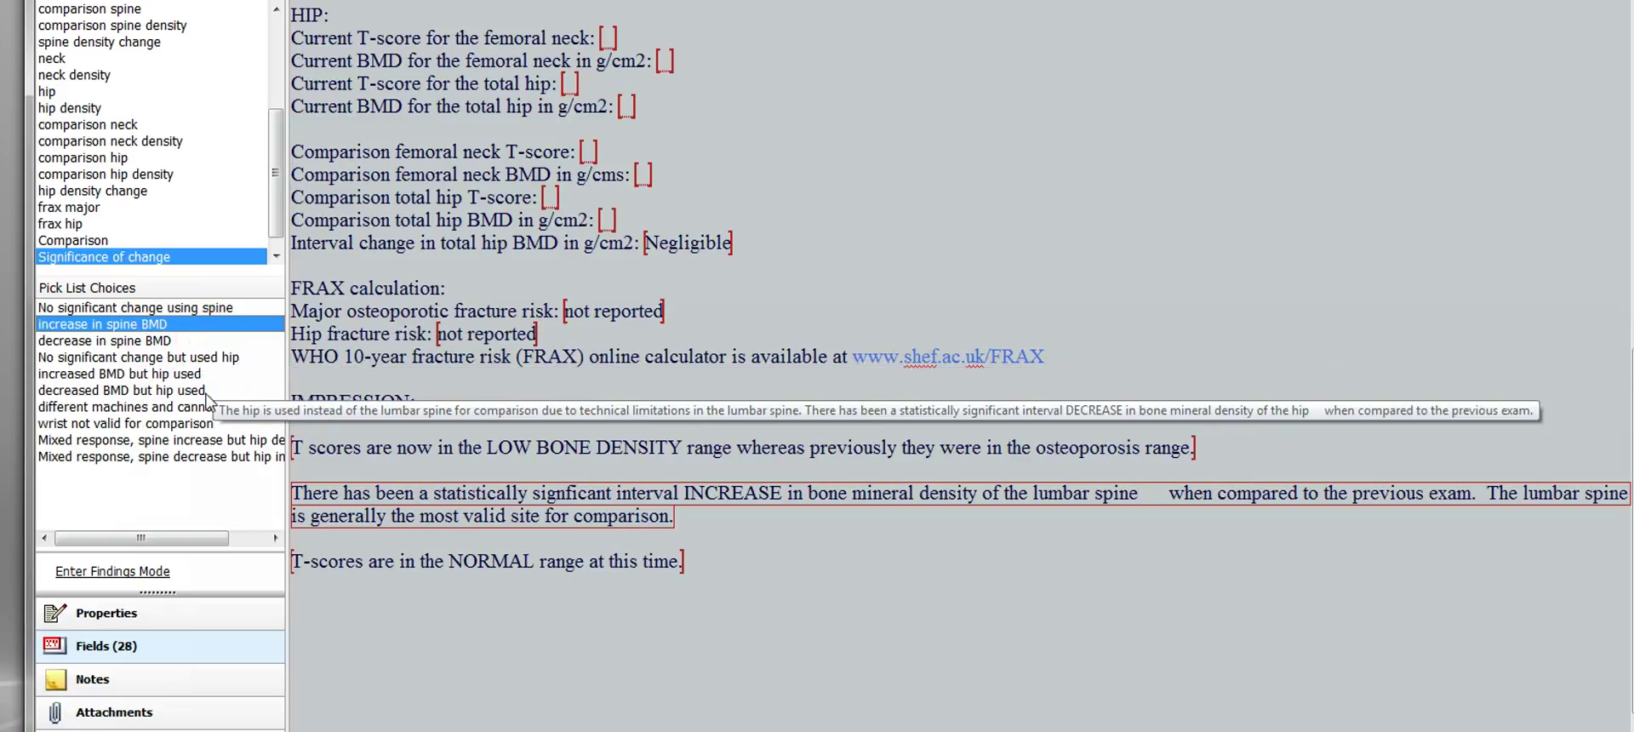
left_click(201, 358)
left_click(202, 359)
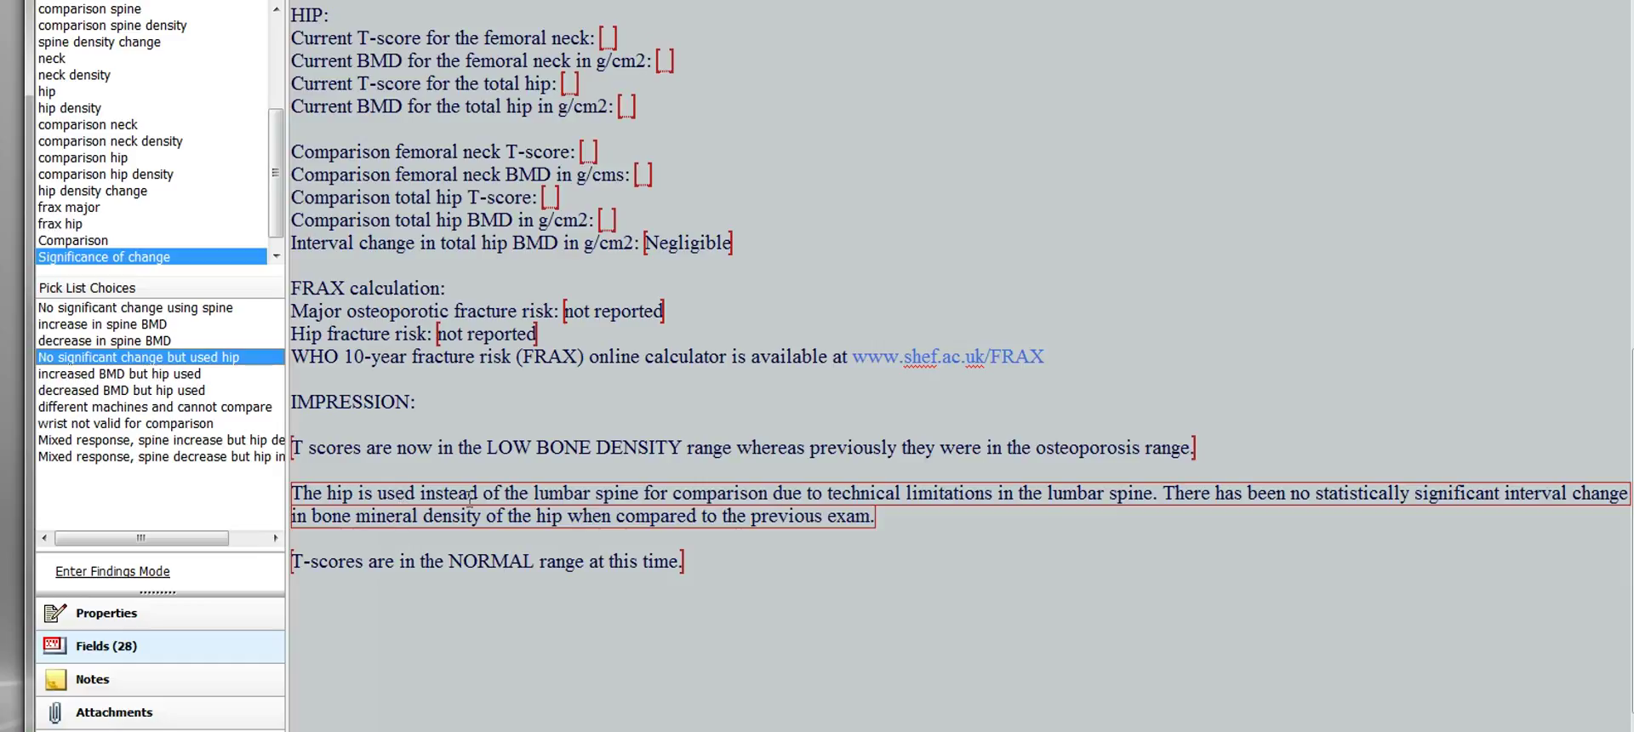
left_click(883, 526)
left_click(897, 529)
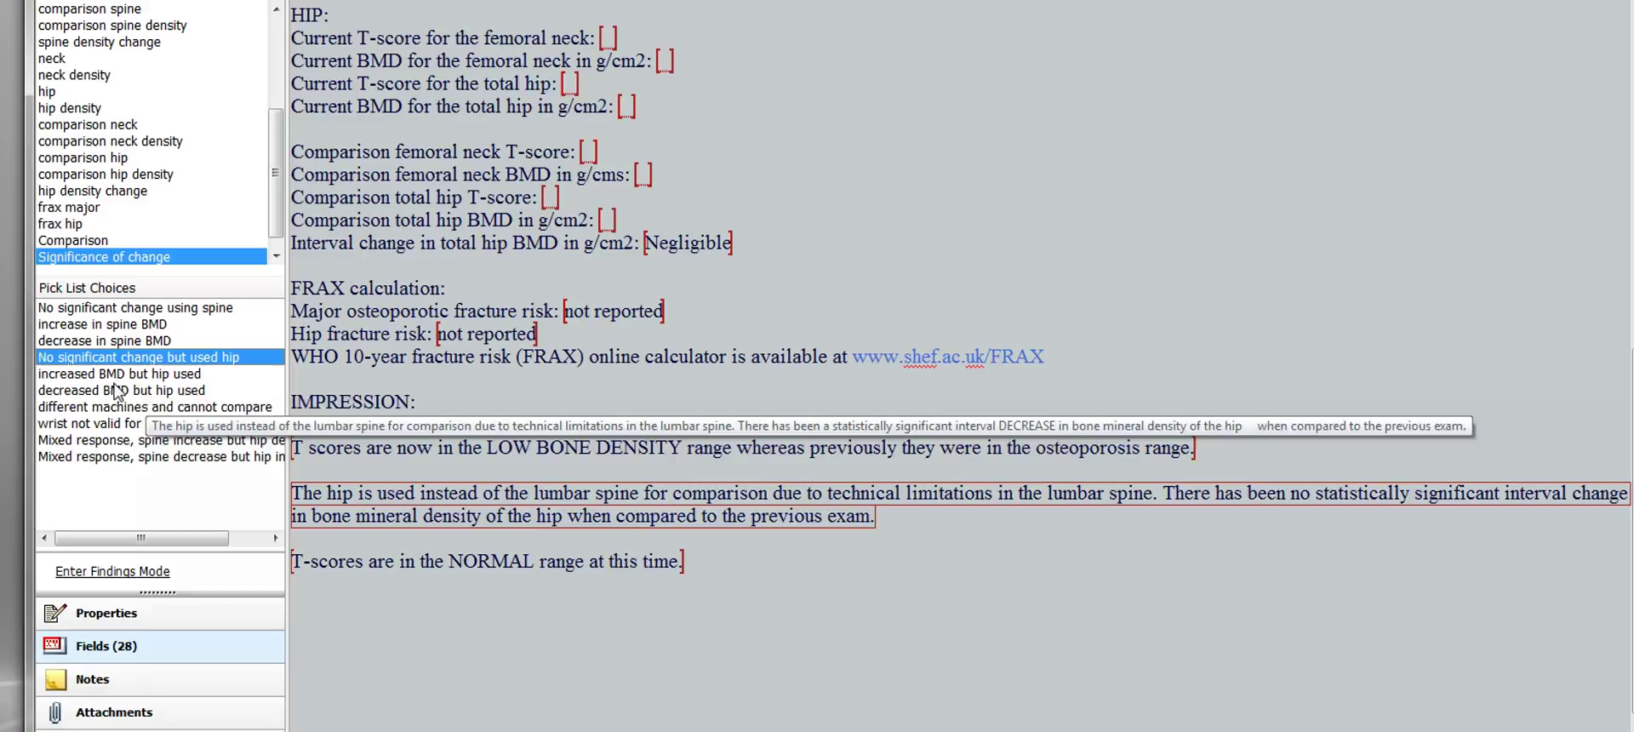
- Change the Significance of change statement to "increased BMD but hip used" and examine the gap after "hip"
left_click(213, 362)
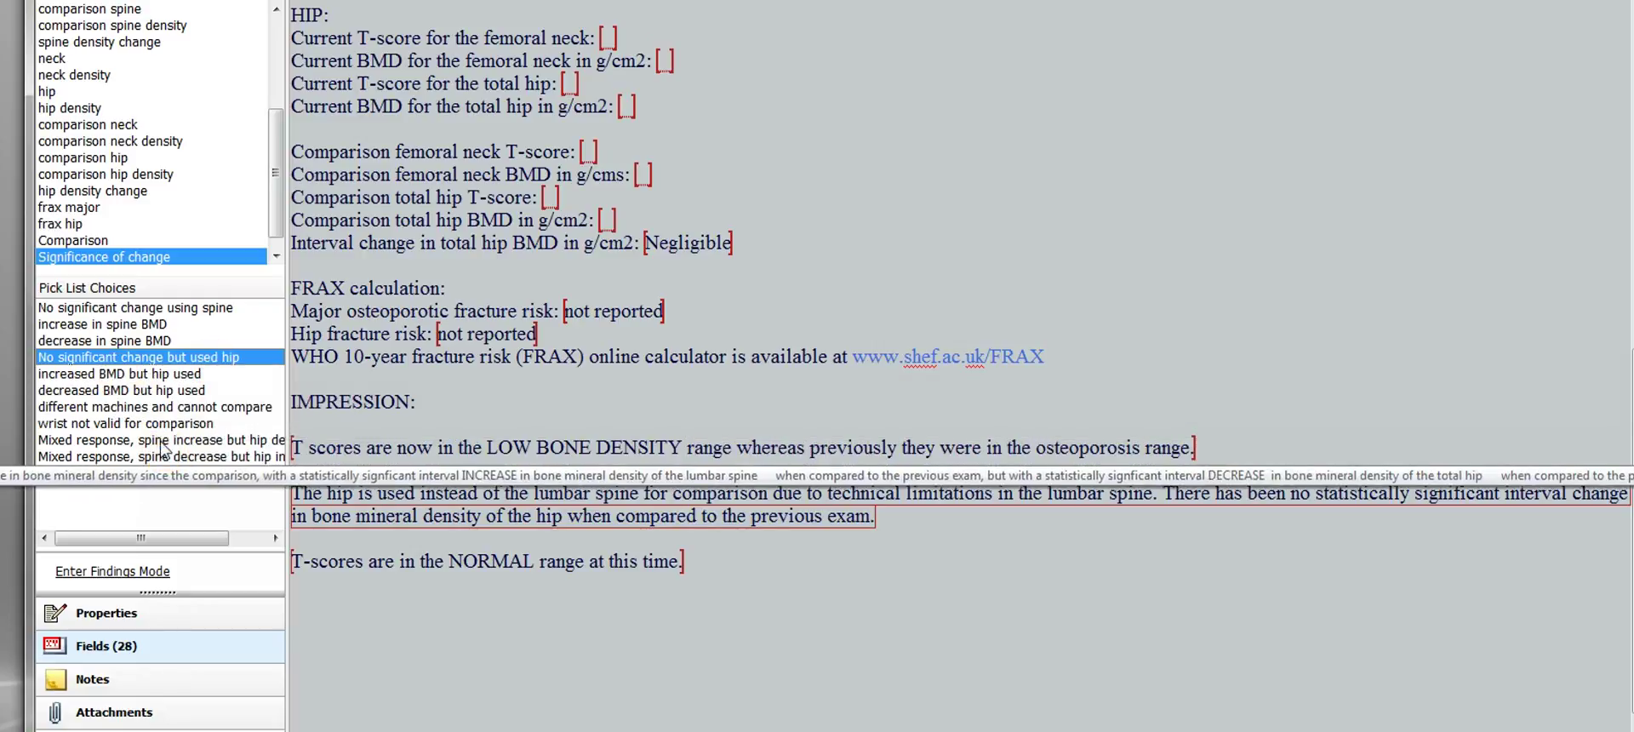
left_click(120, 376)
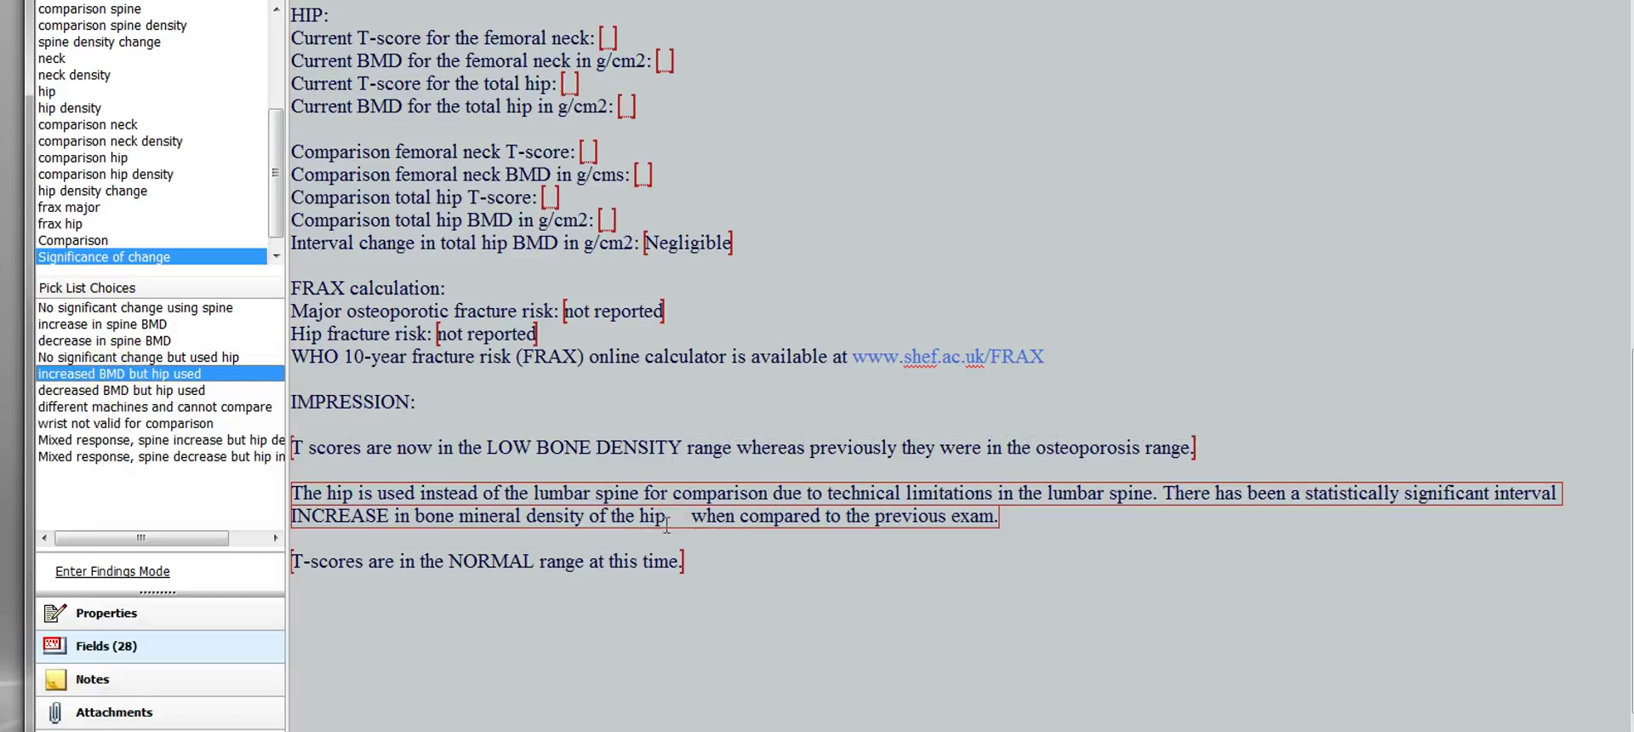
left_click(325, 532)
left_click(666, 525)
left_click(673, 518)
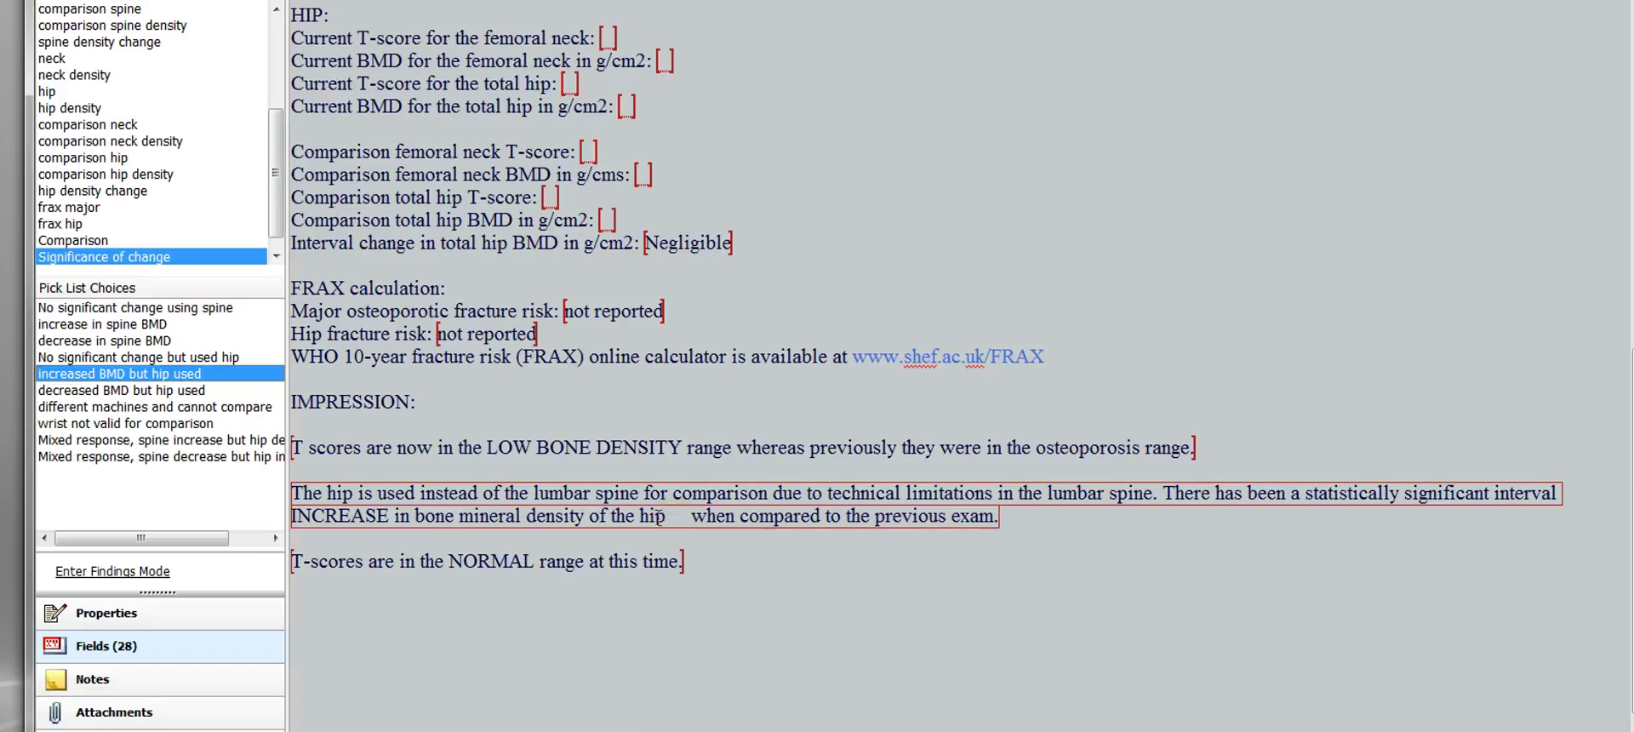
- Set Significance of change to "different machines and cannot compare" and replace it with "wrist not valid for comparison", reading each statement
left_click(130, 408)
double_click(129, 407)
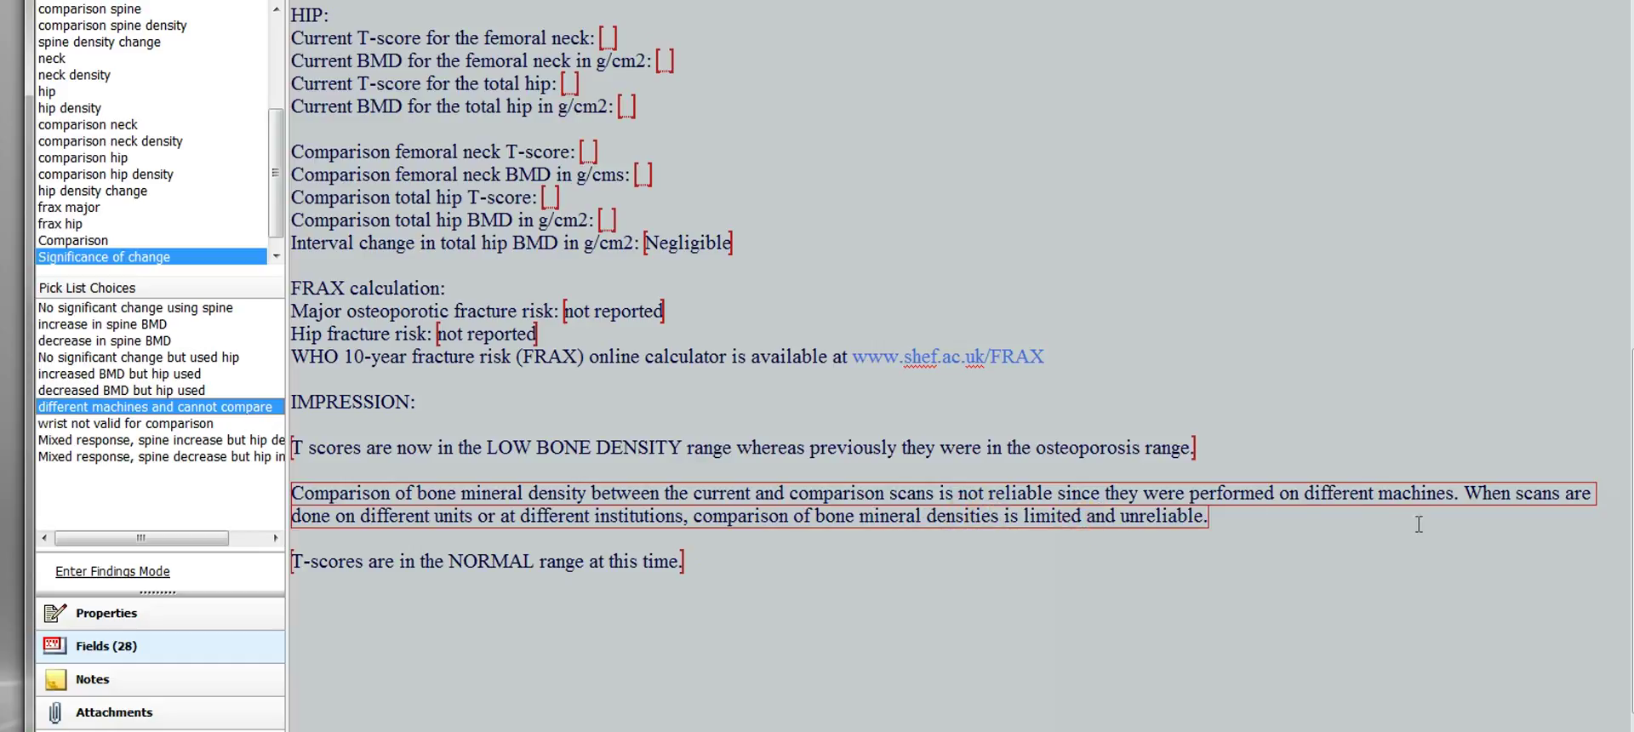
left_click(1451, 506)
left_click(851, 533)
left_click(159, 425)
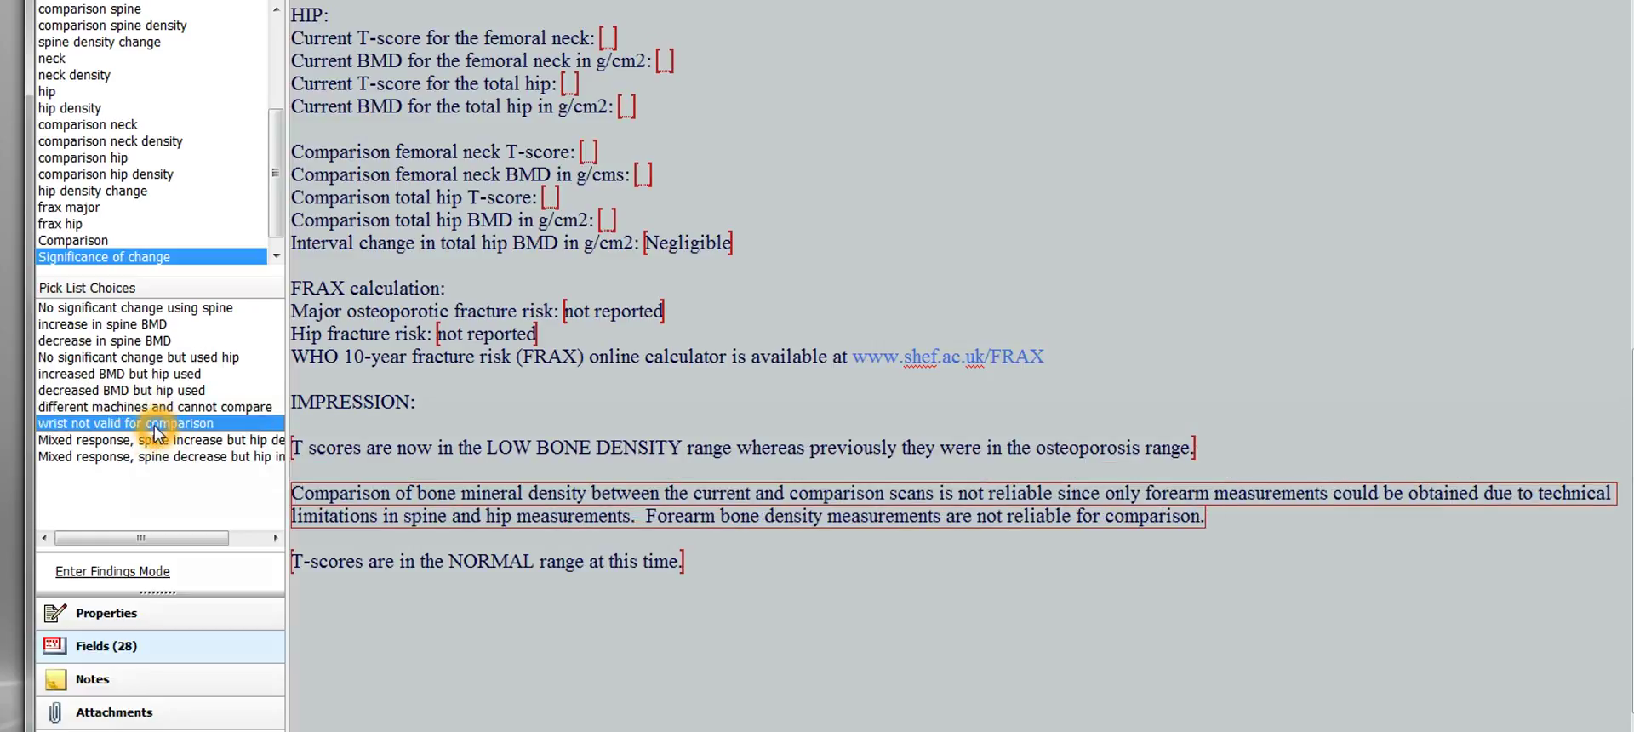
left_click(1238, 516)
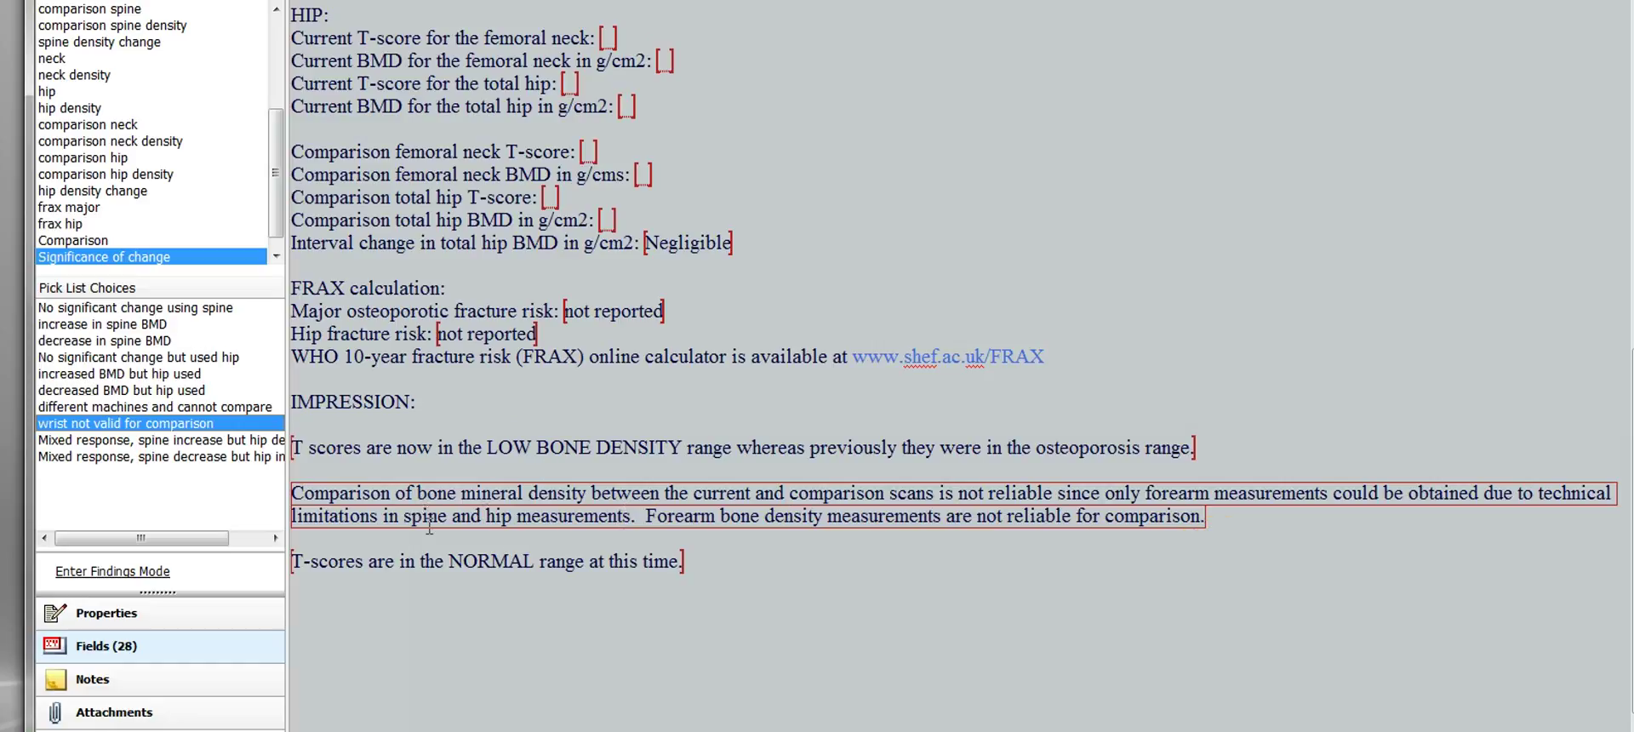
- Set the Significance of change statement to the mixed response choice with a spine increase but hip decrease
left_click(156, 441)
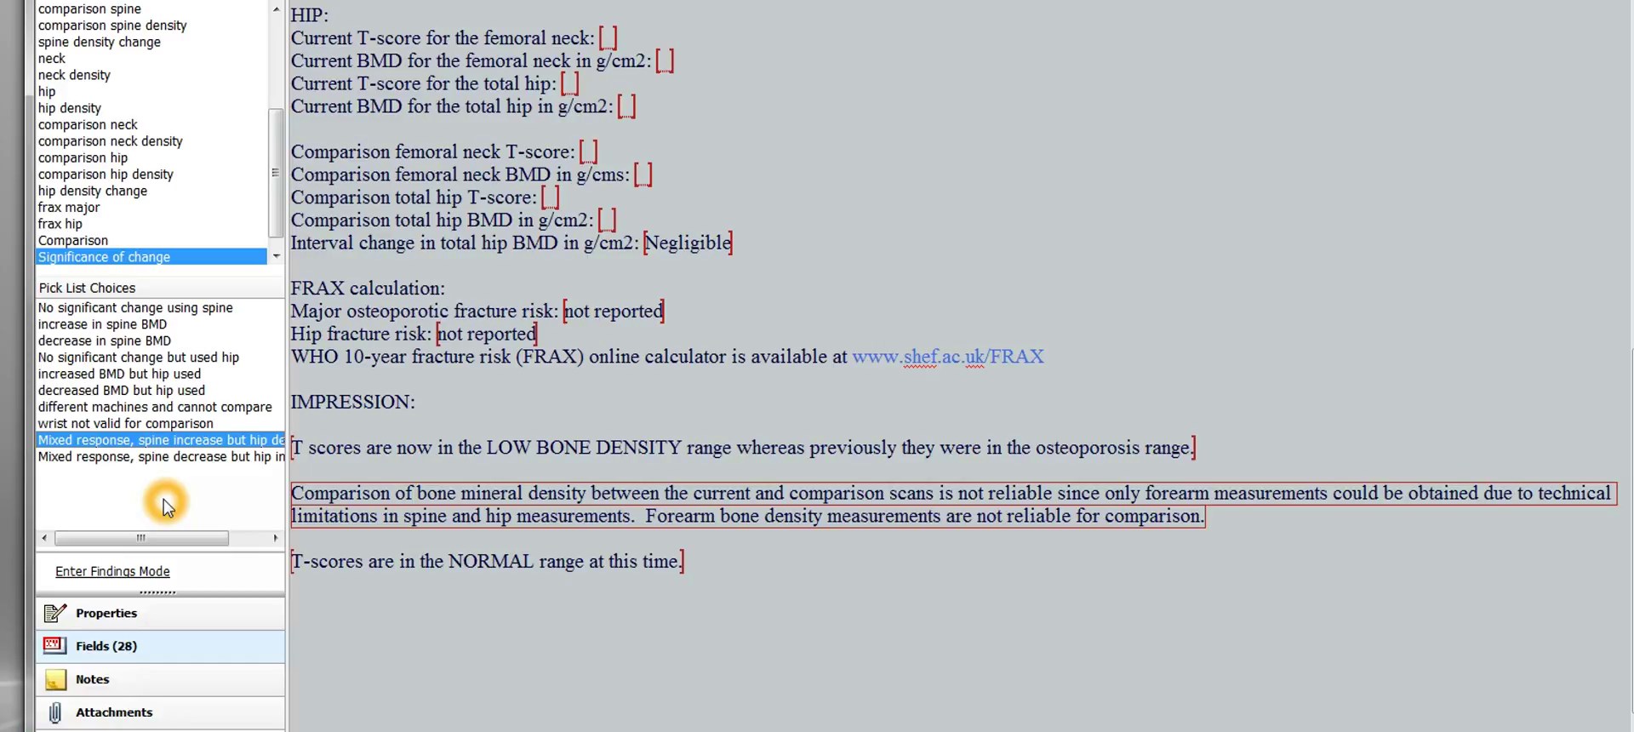
left_click(265, 470)
left_click(220, 486)
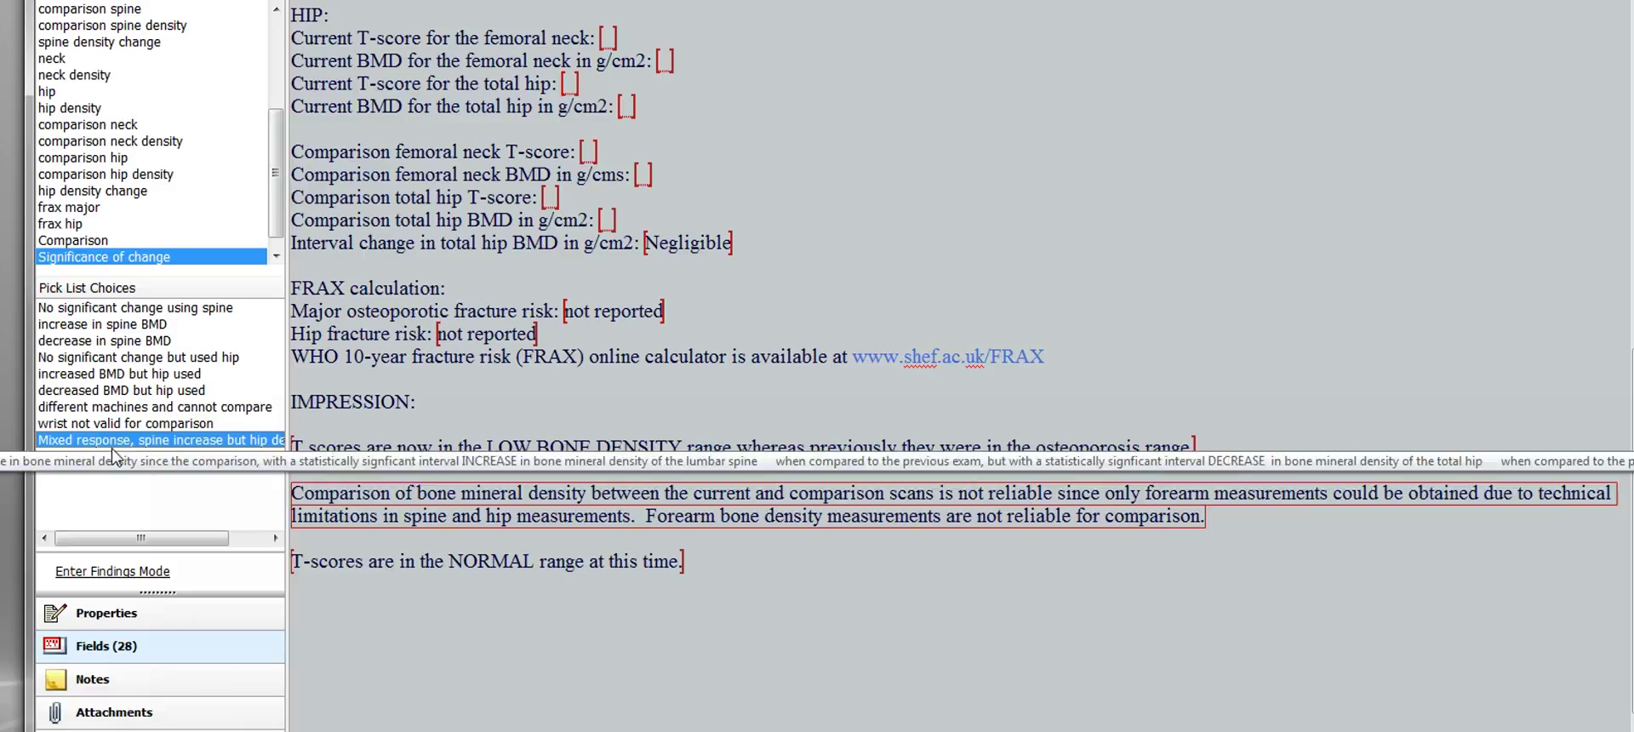
left_click(144, 476)
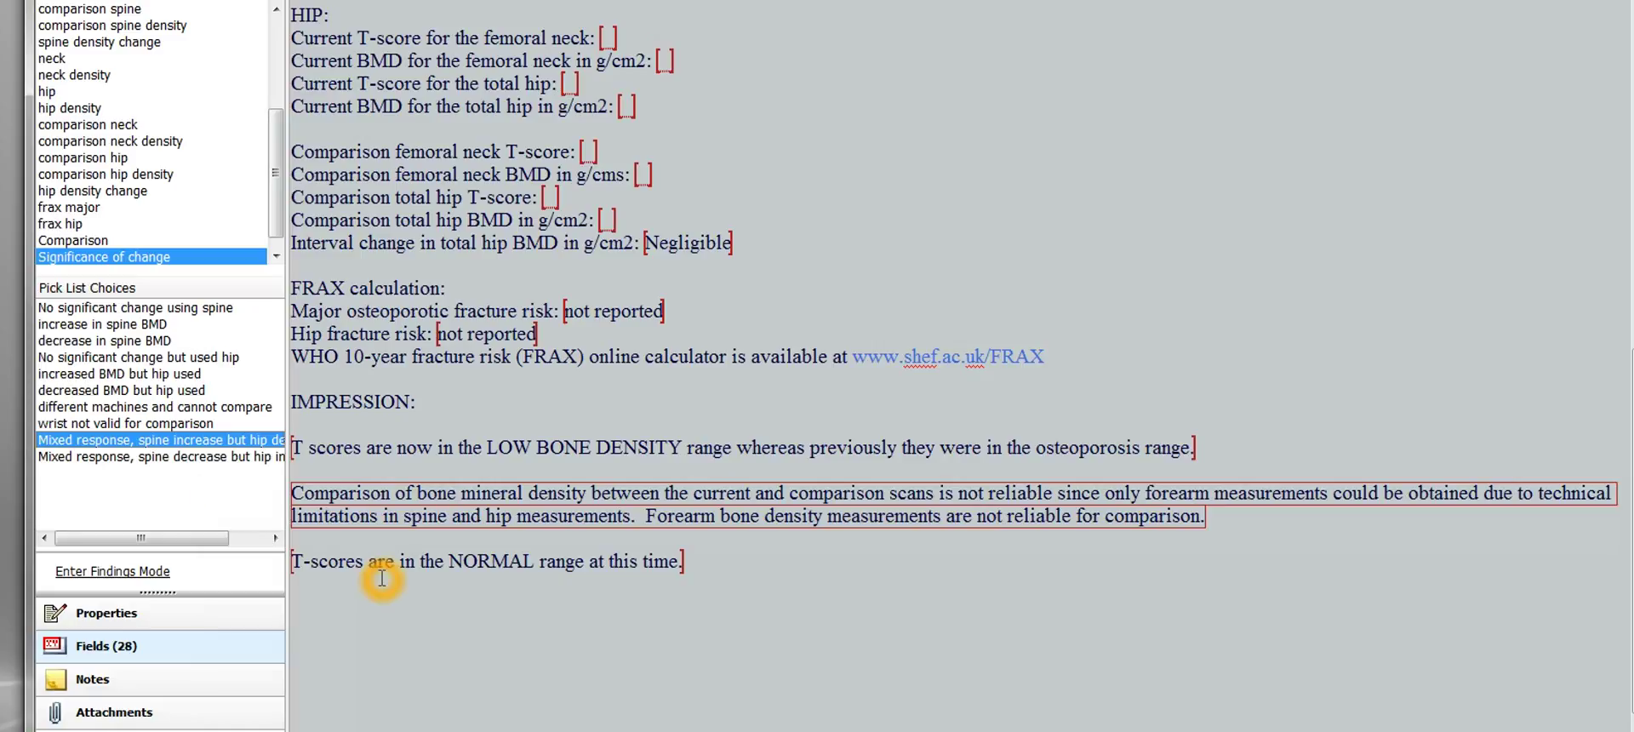
double_click(96, 443)
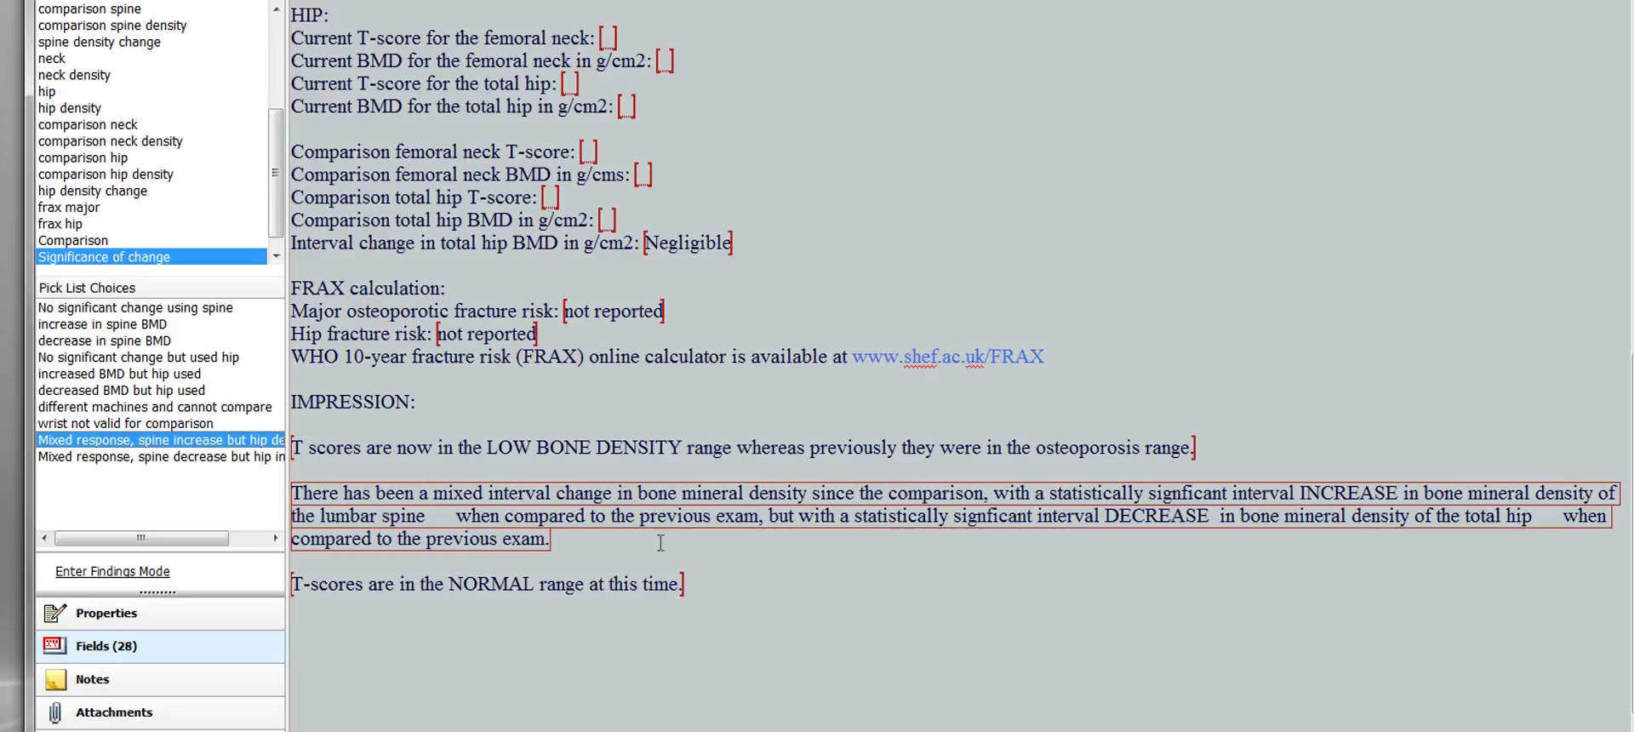
- Read through the mixed response statement, examining its lumbar spine and total hip wording and the gaps after each site
left_click(442, 516)
left_click(778, 535)
left_click(758, 535)
left_click(776, 535)
left_click(936, 527)
left_click(1039, 532)
left_click(1179, 536)
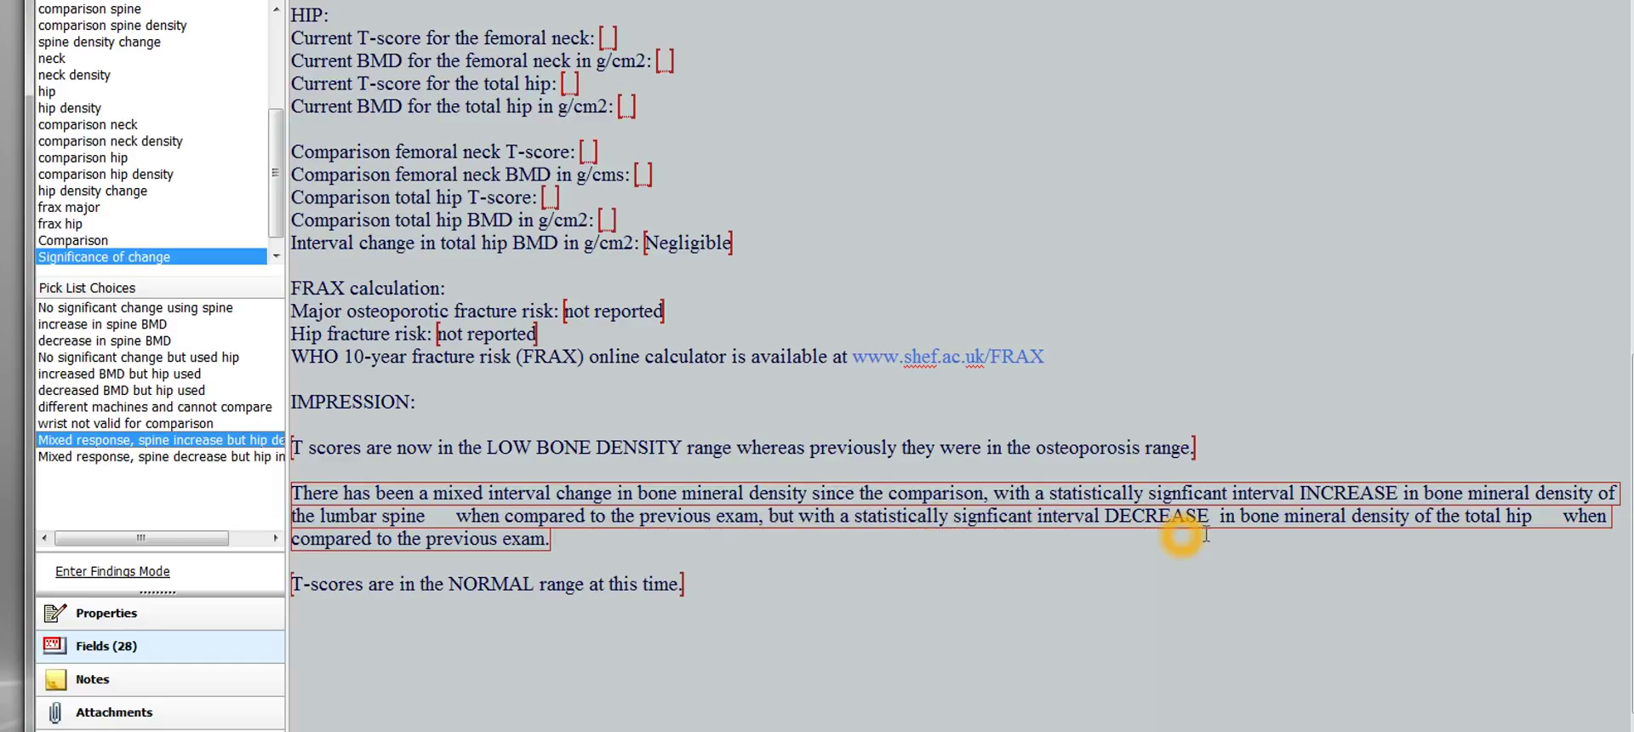
left_click(1275, 545)
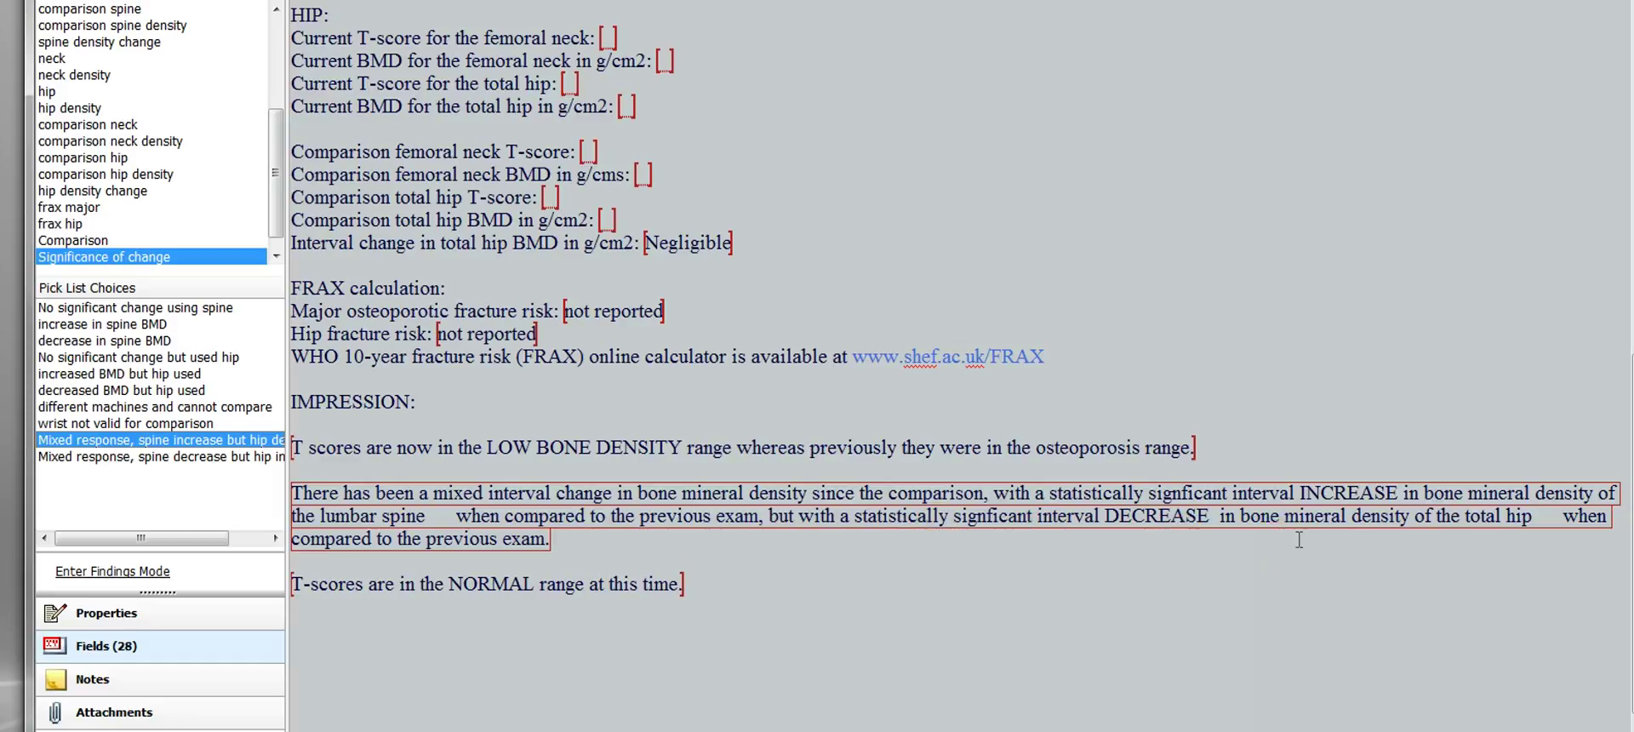
left_click(1543, 523)
left_click(1545, 540)
left_click(431, 559)
- Review the mixed response choice with a spine decrease but hip increase in the Significance of change pick list
left_click(115, 460)
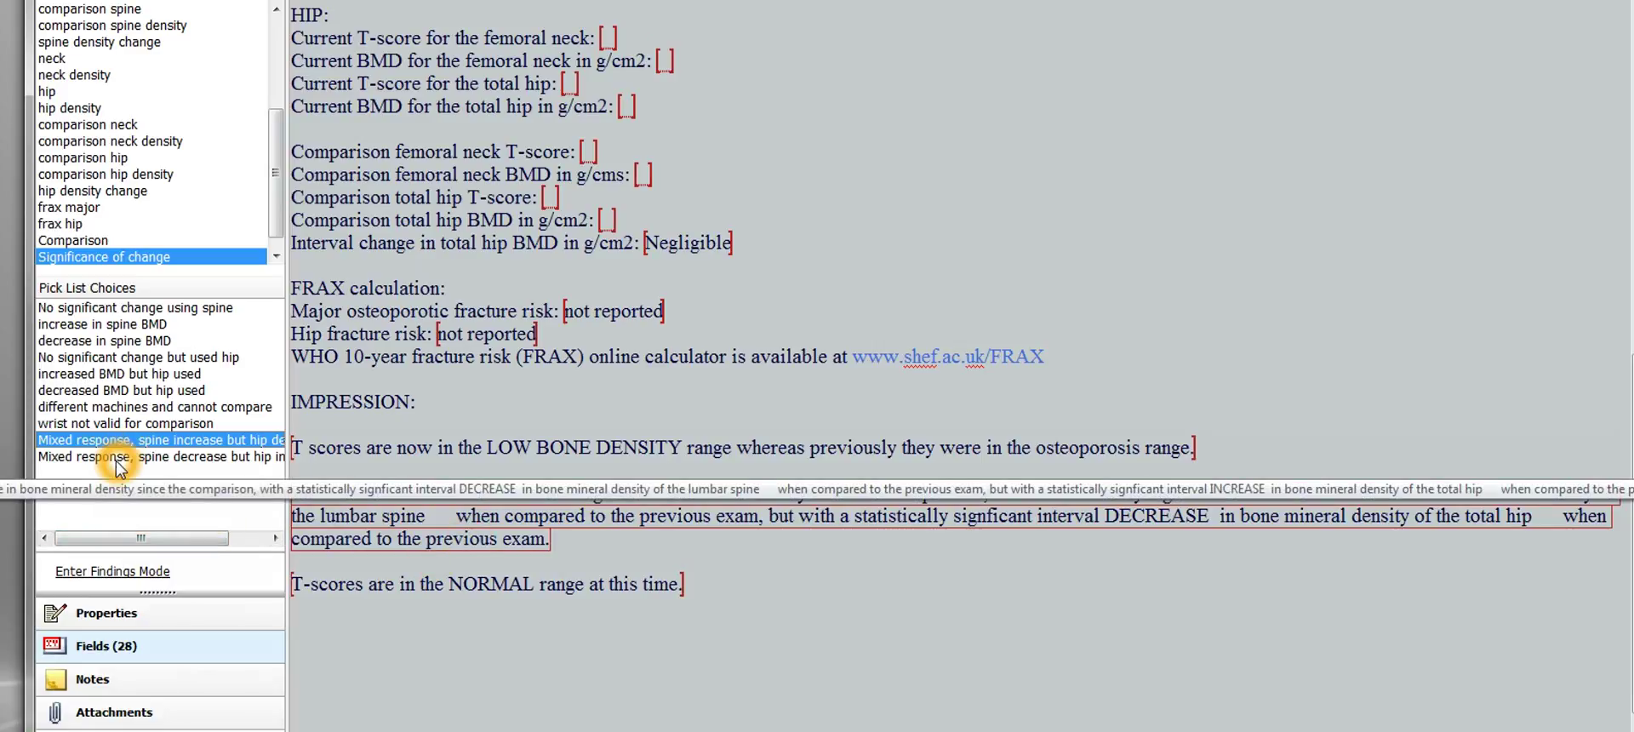
left_click(117, 456)
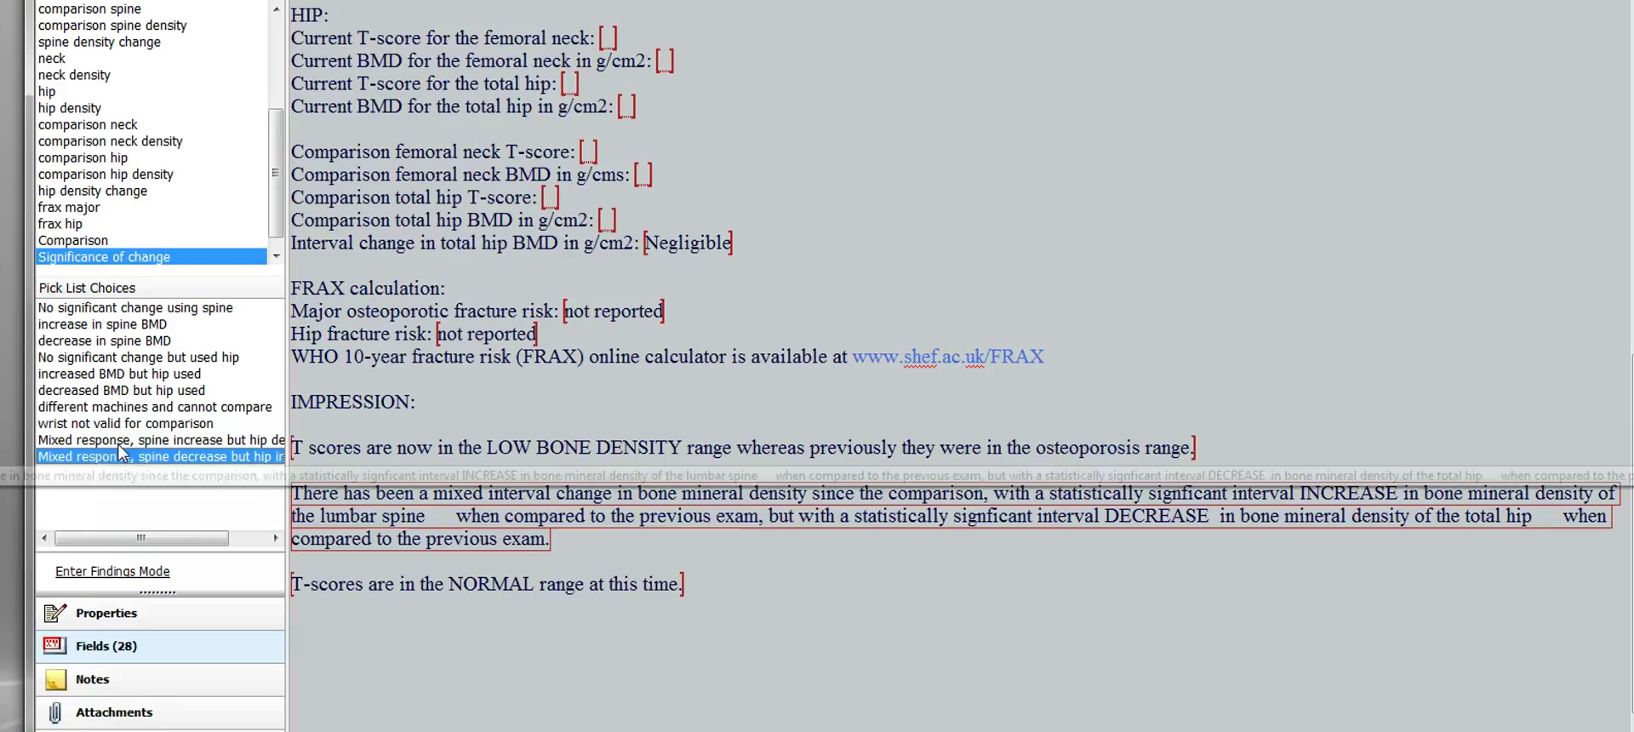
left_click(309, 487)
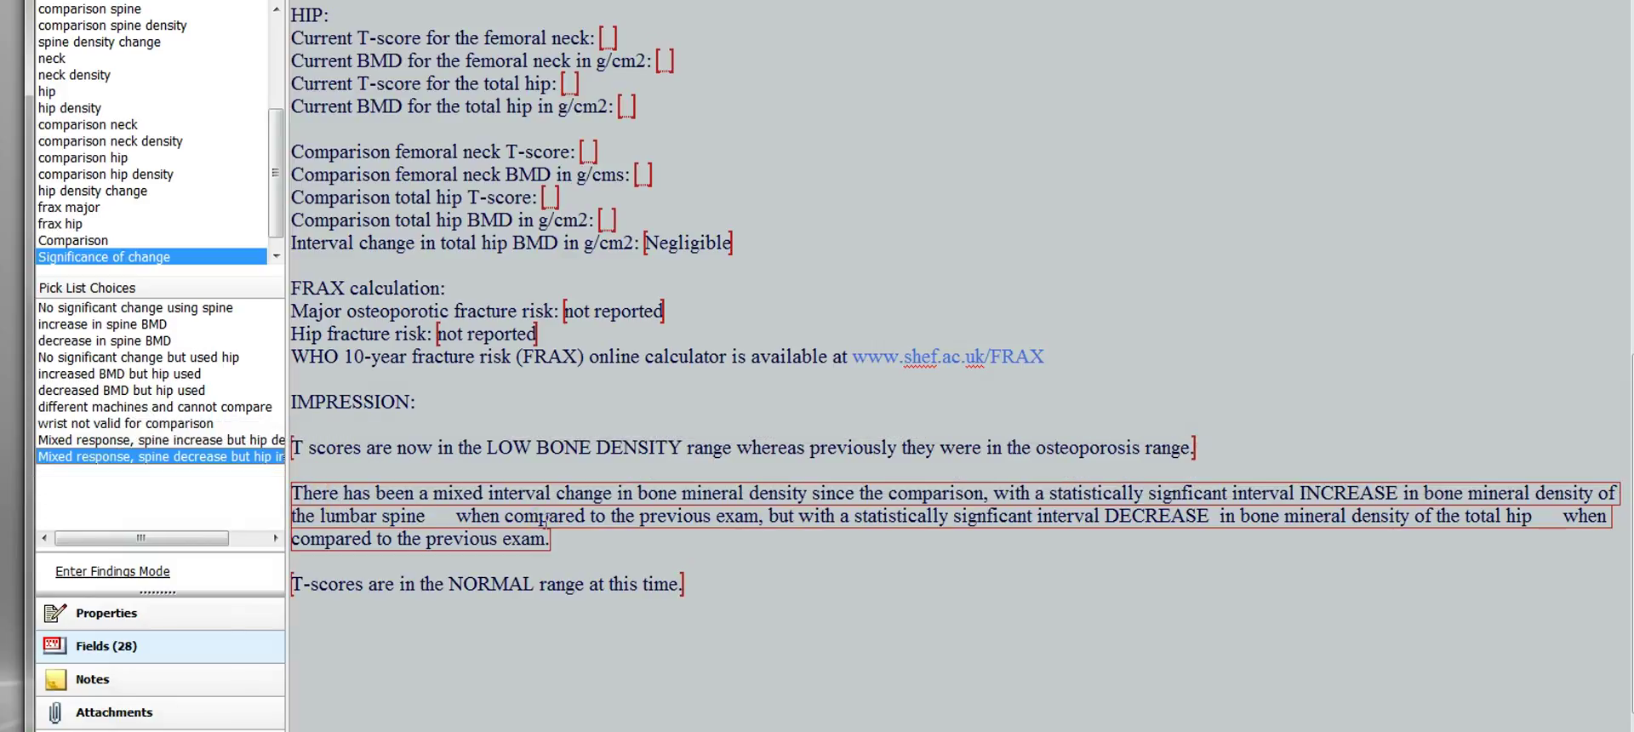
left_click(567, 542)
left_click(567, 543)
left_click(576, 542)
- Move on to the final Impression statement, review its choices, and choose "Normal"
left_click(579, 560)
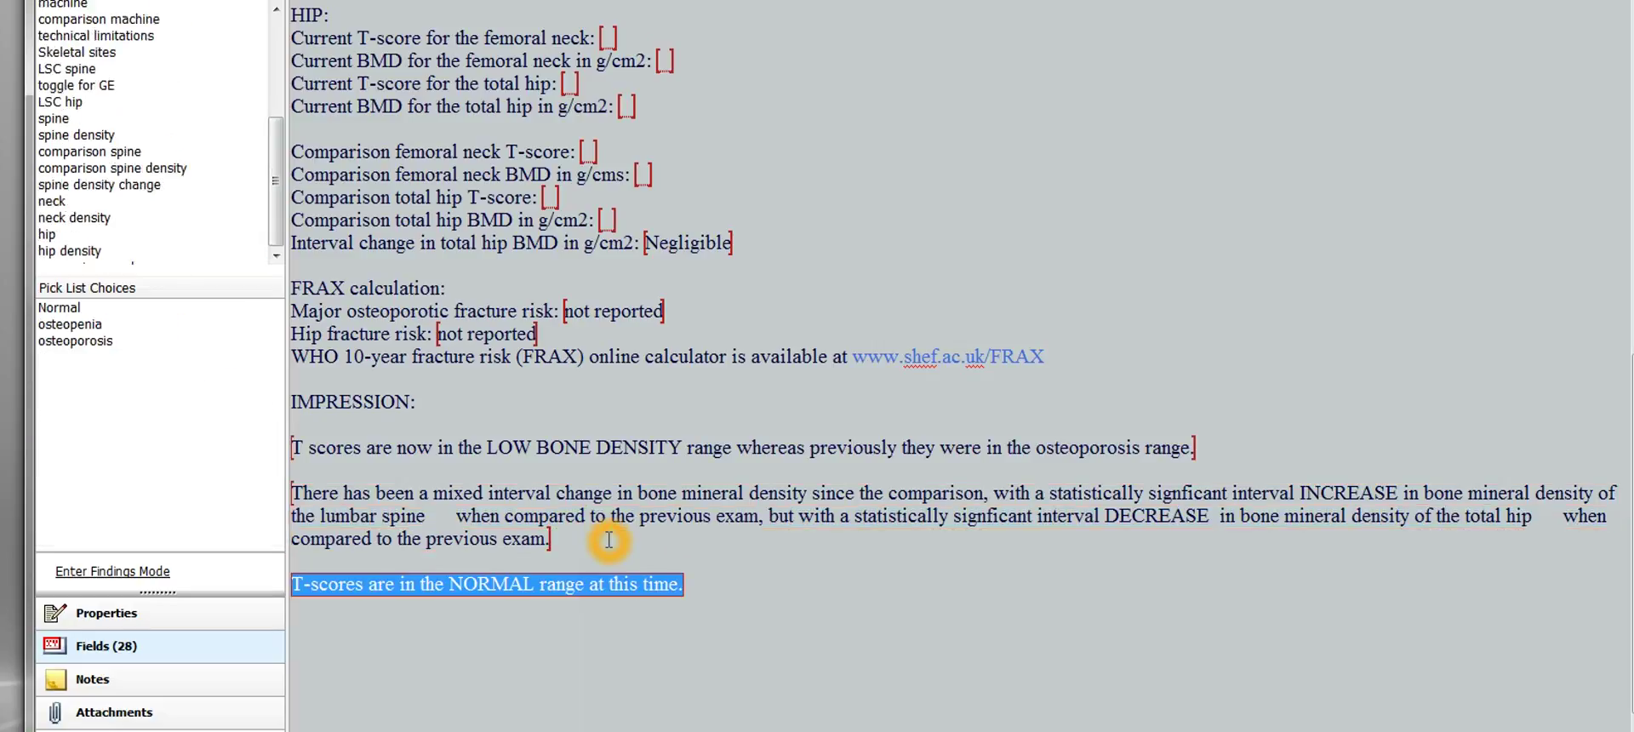
key("Tab")
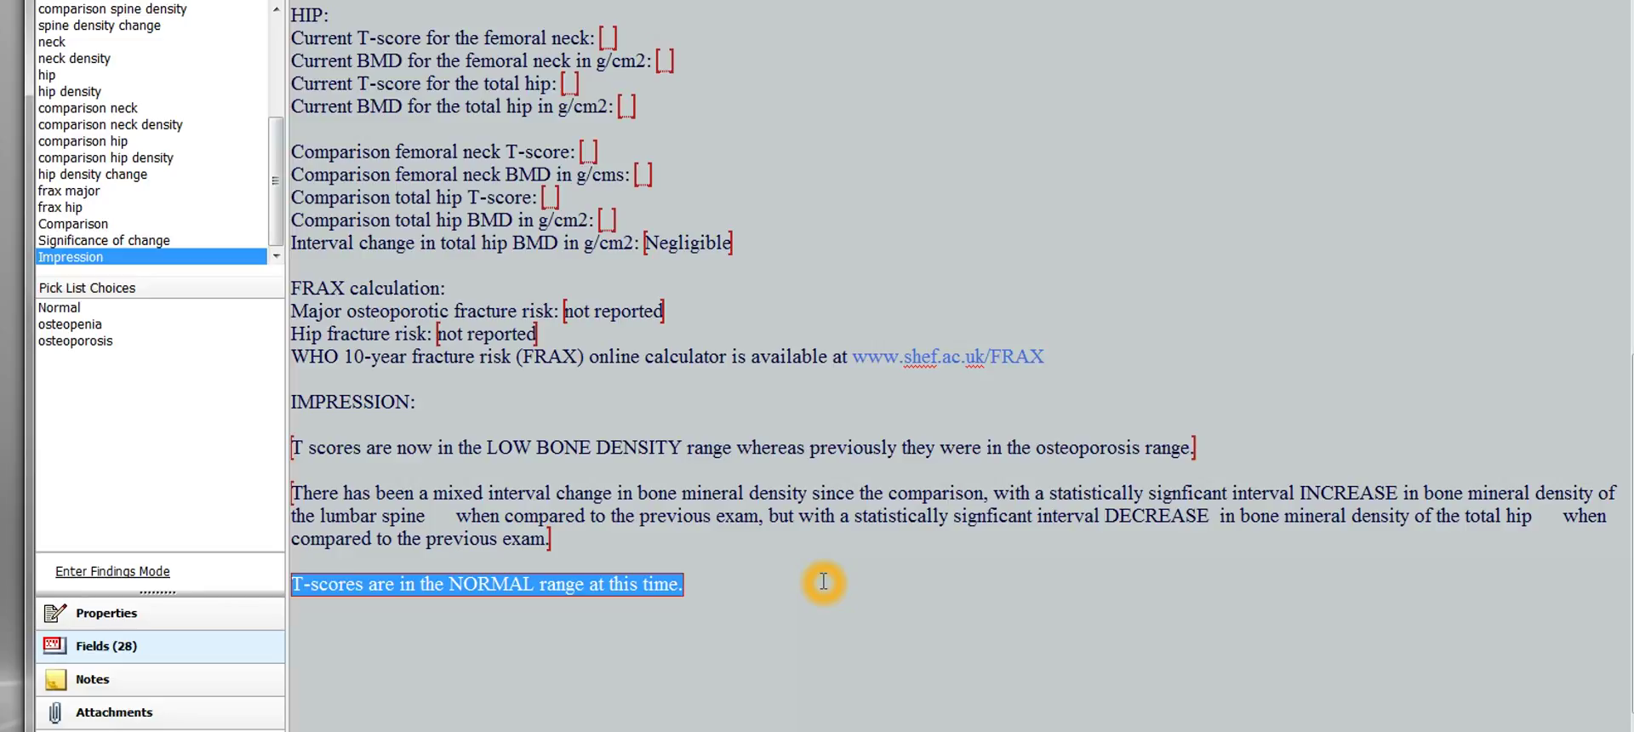
left_click(143, 342)
left_click(779, 614)
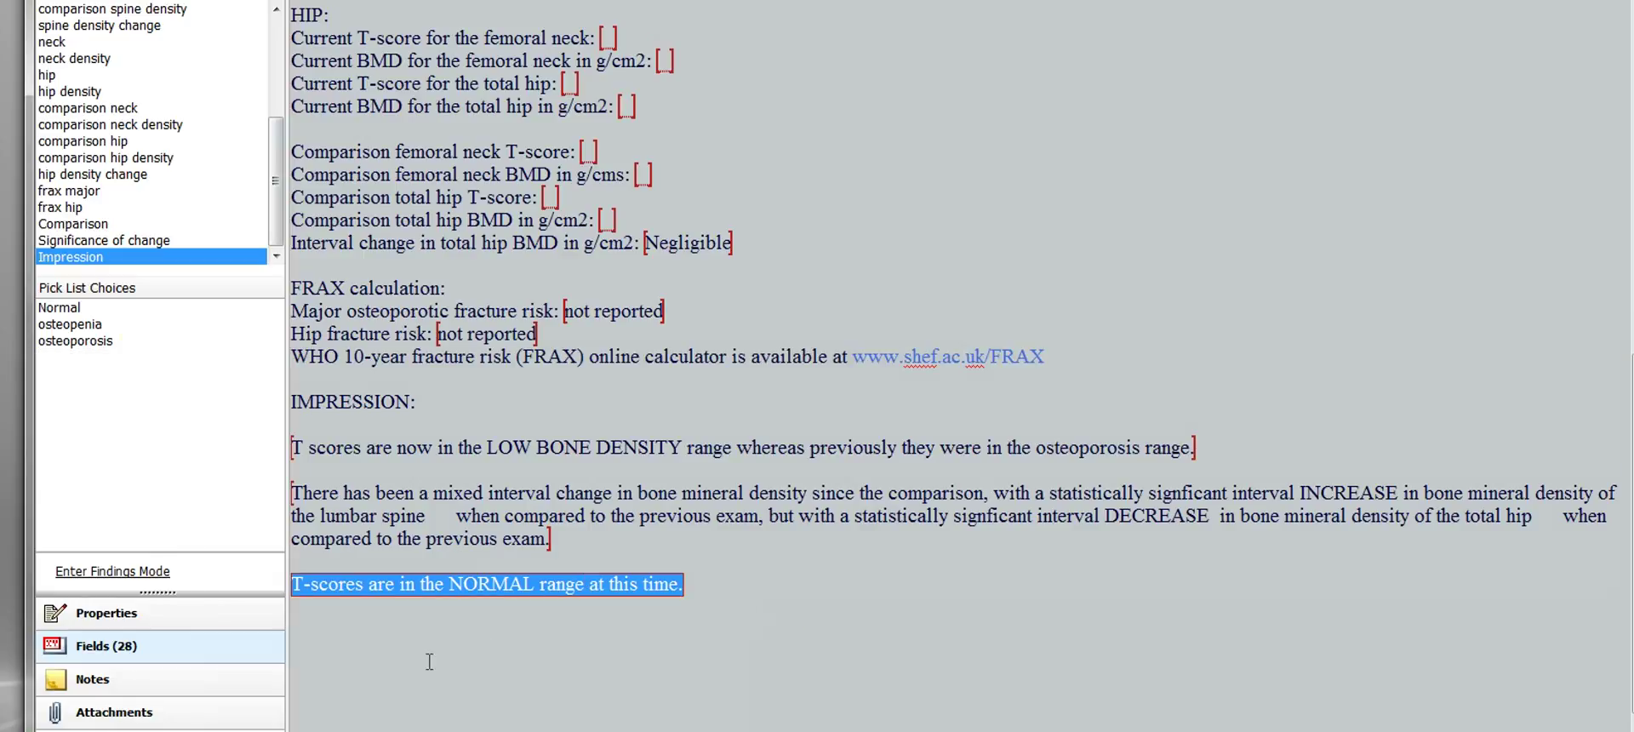
left_click(73, 309)
left_click(403, 592)
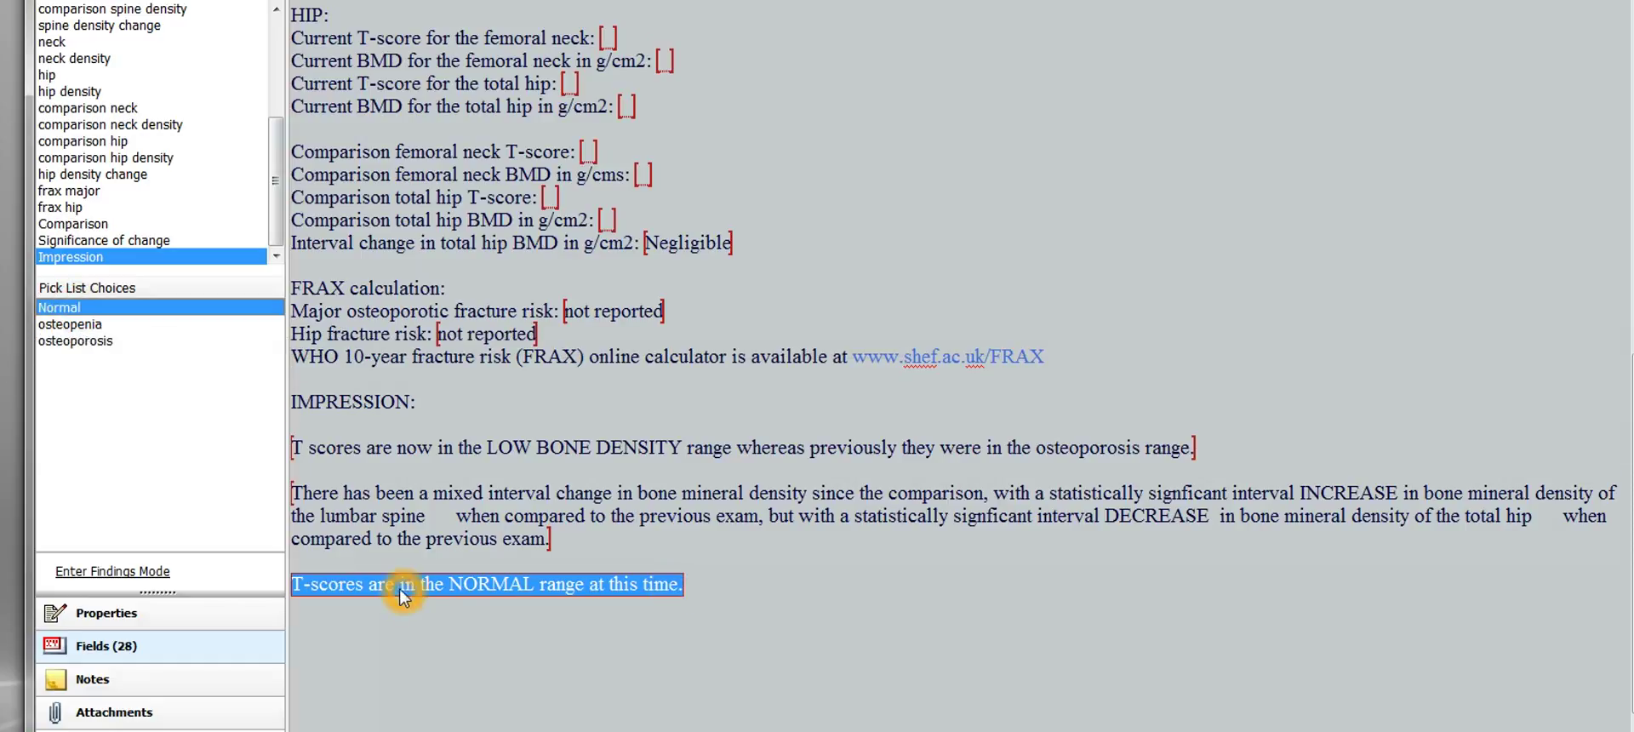
left_click(591, 585)
- Change the final Impression statement to "osteopenia" and read through its treatment, secondary cause and DXA follow-up wording
left_click(71, 326)
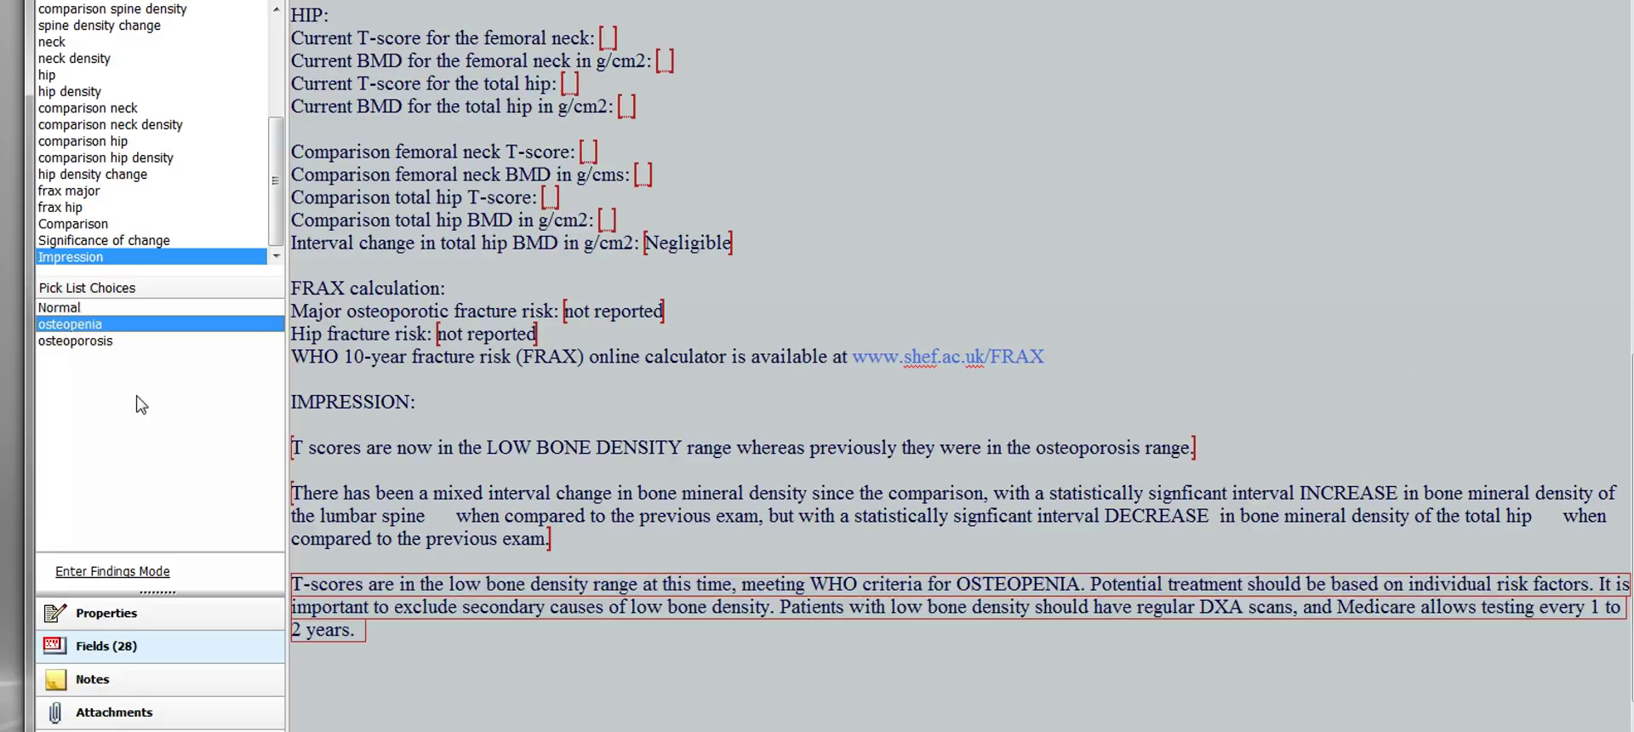
left_click(451, 617)
left_click(1103, 648)
left_click(1103, 659)
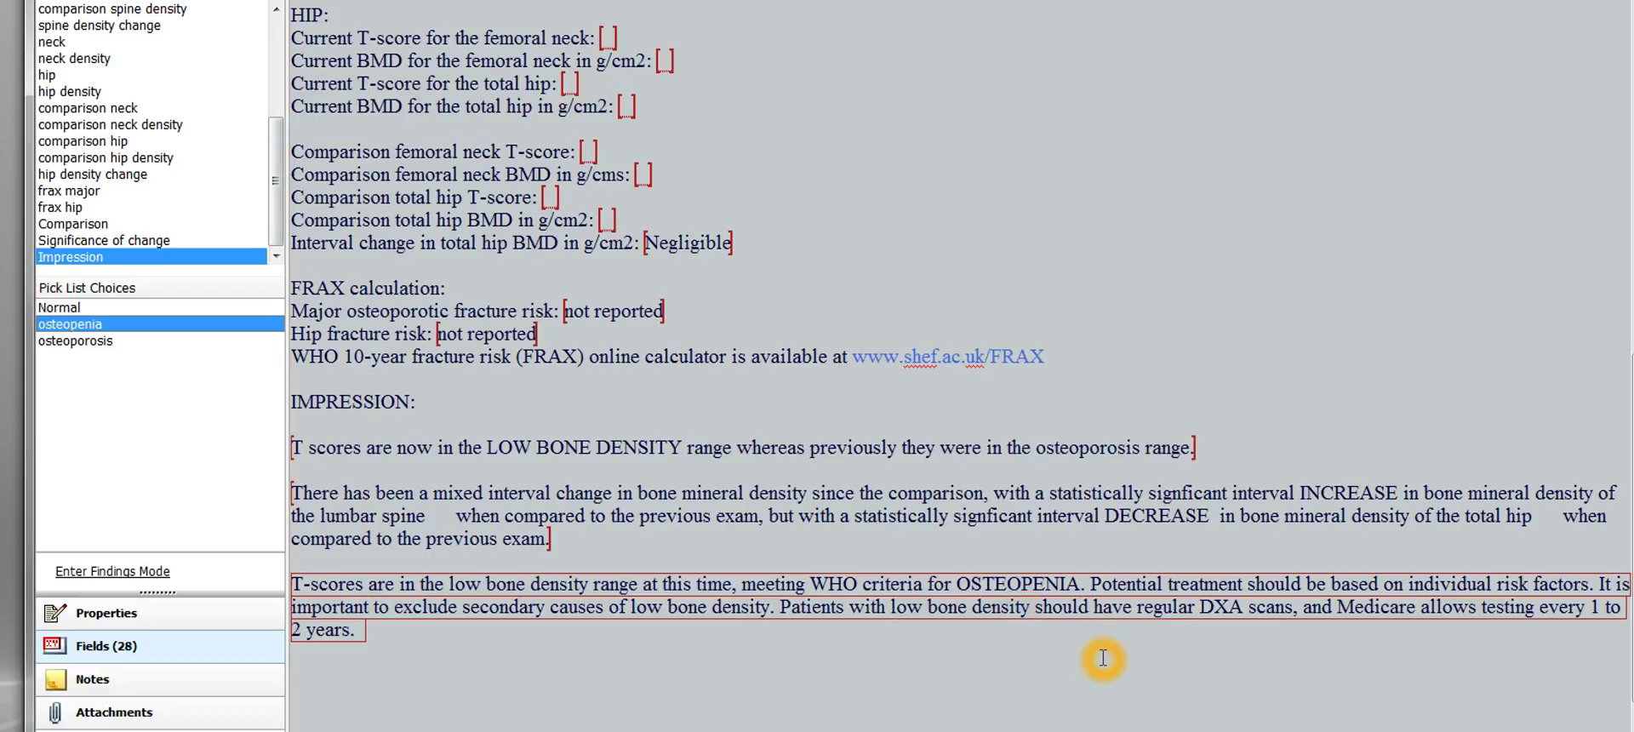
left_click(1303, 677)
left_click(1479, 667)
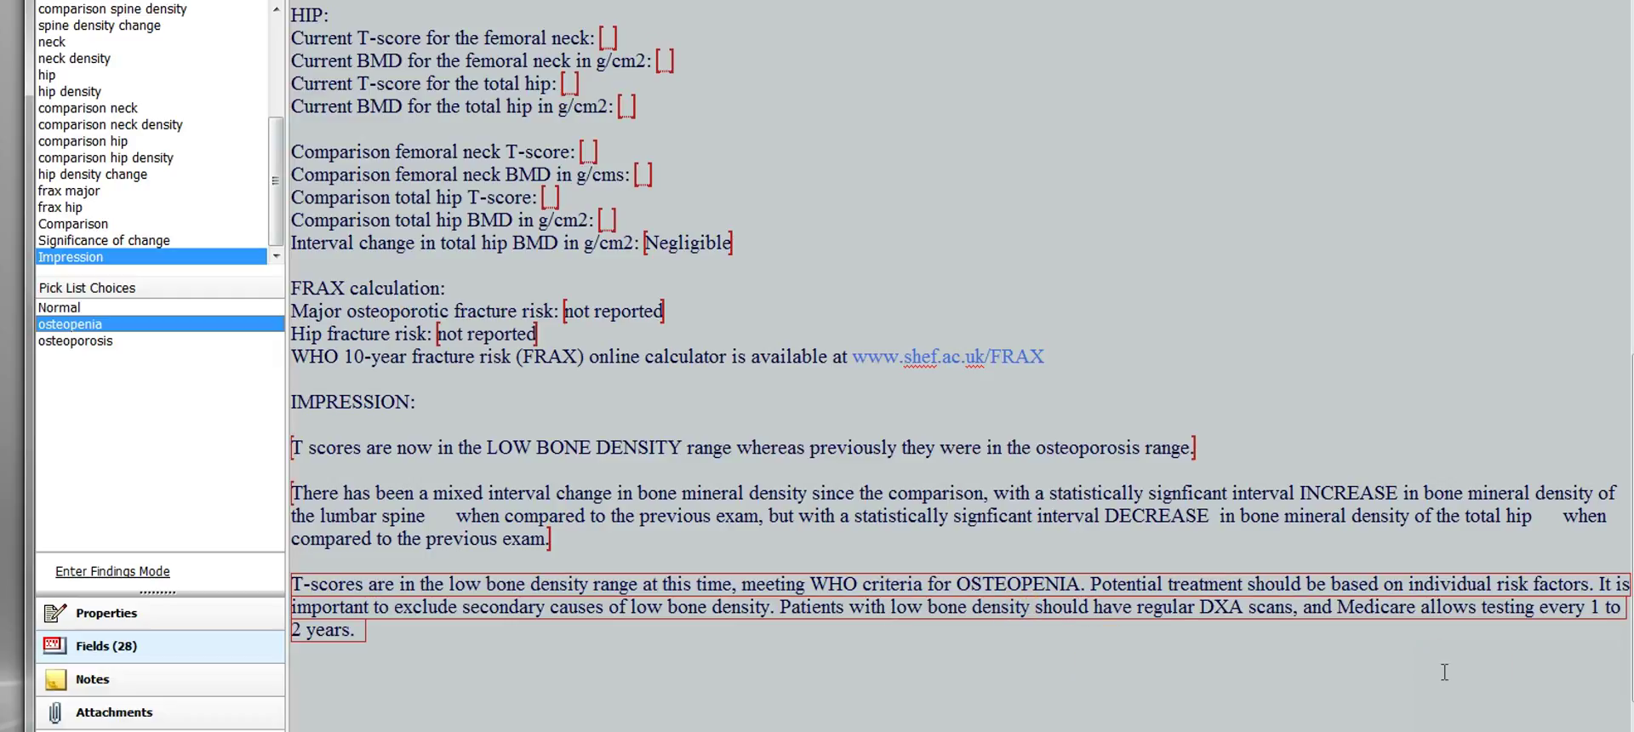
left_click(404, 684)
left_click(516, 641)
left_click(718, 623)
left_click(1357, 628)
left_click(1399, 637)
left_click(1418, 638)
left_click(374, 667)
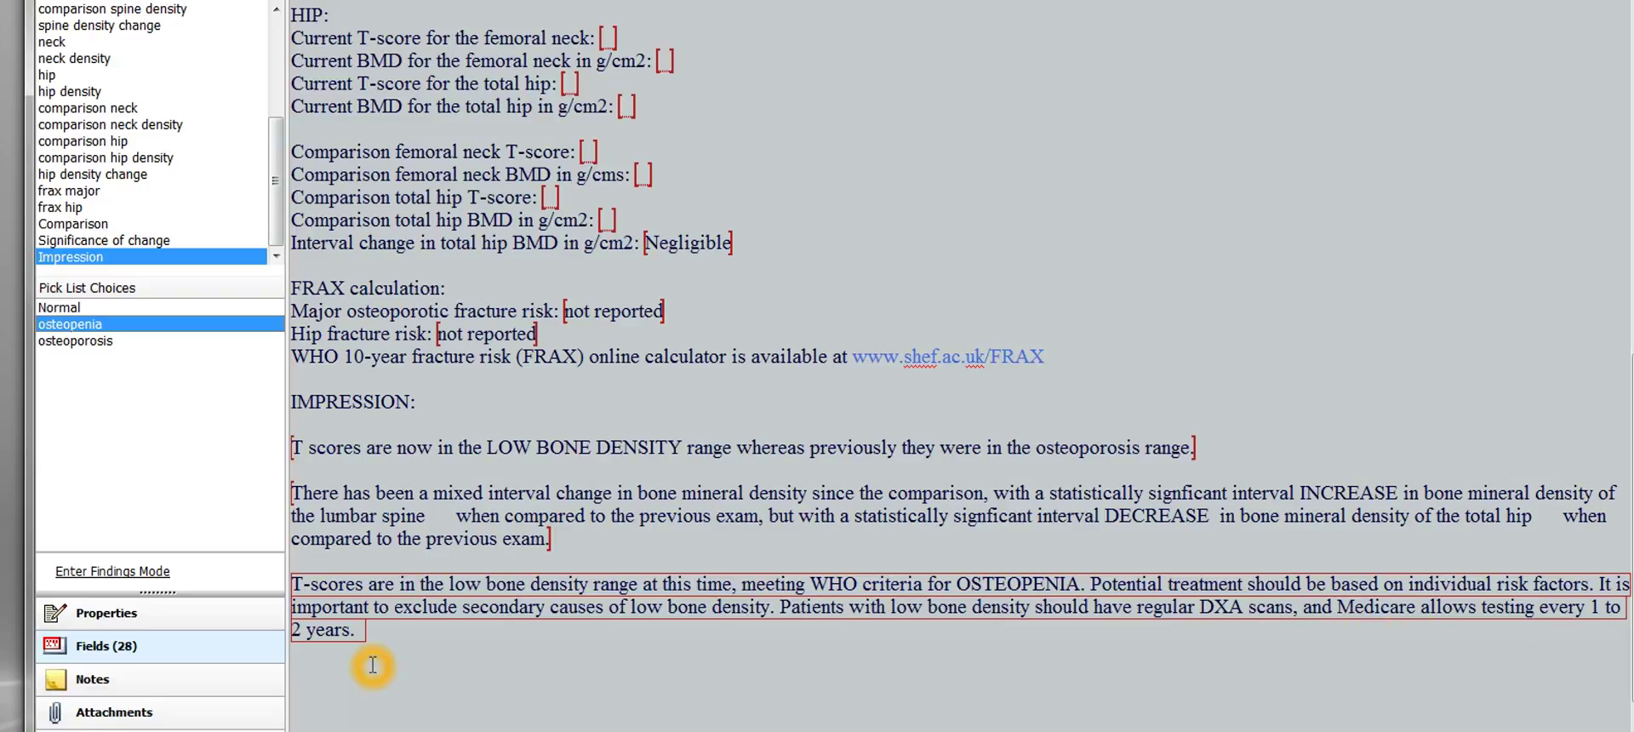
left_click(437, 674)
- Set the final Impression statement to "osteoporosis", read through its wording, and leave the field
left_click(99, 349)
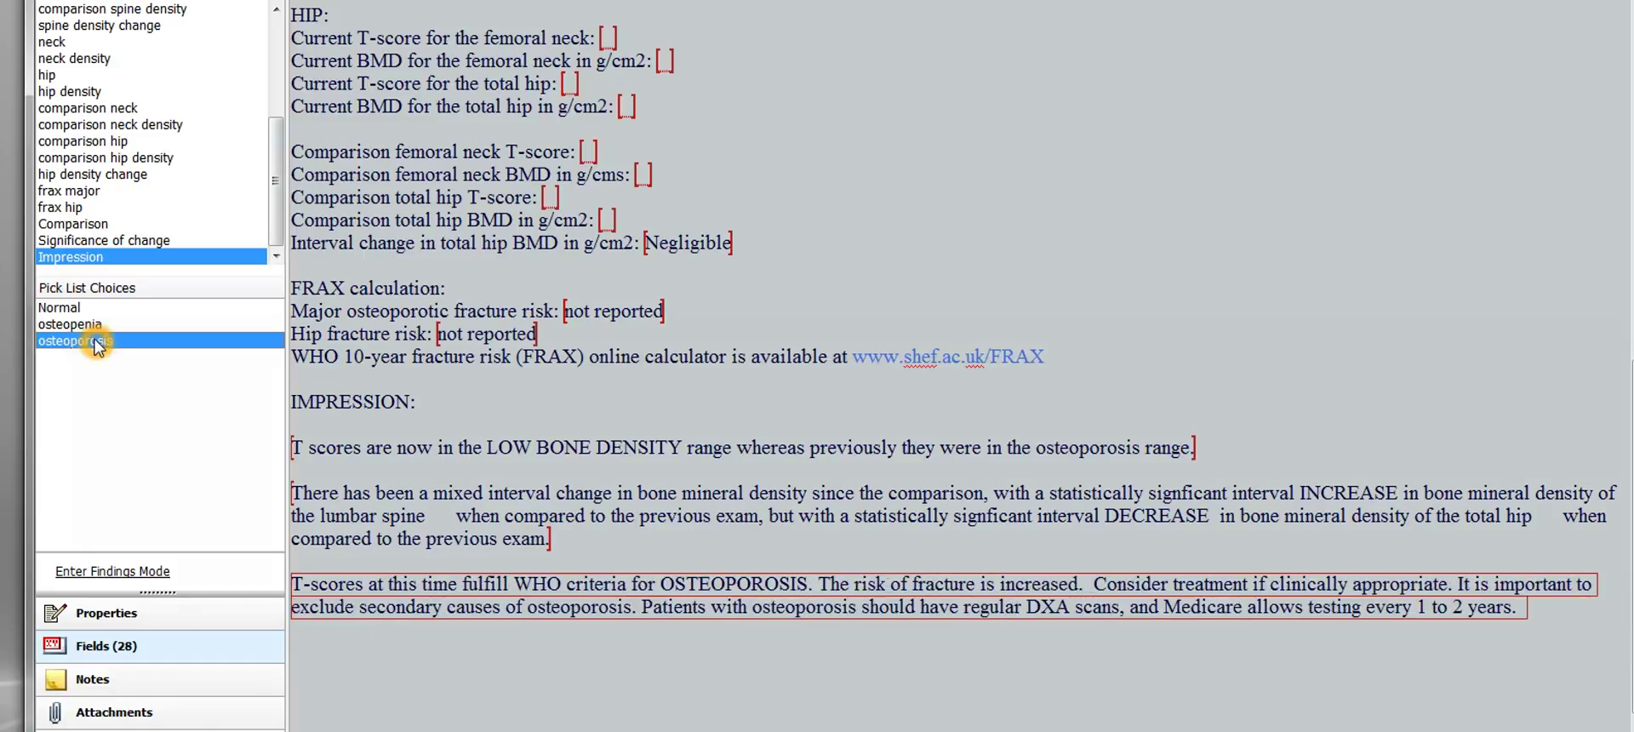
left_click(903, 630)
left_click(1054, 593)
left_click(1345, 607)
left_click(1611, 618)
left_click(541, 550)
left_click(1115, 247)
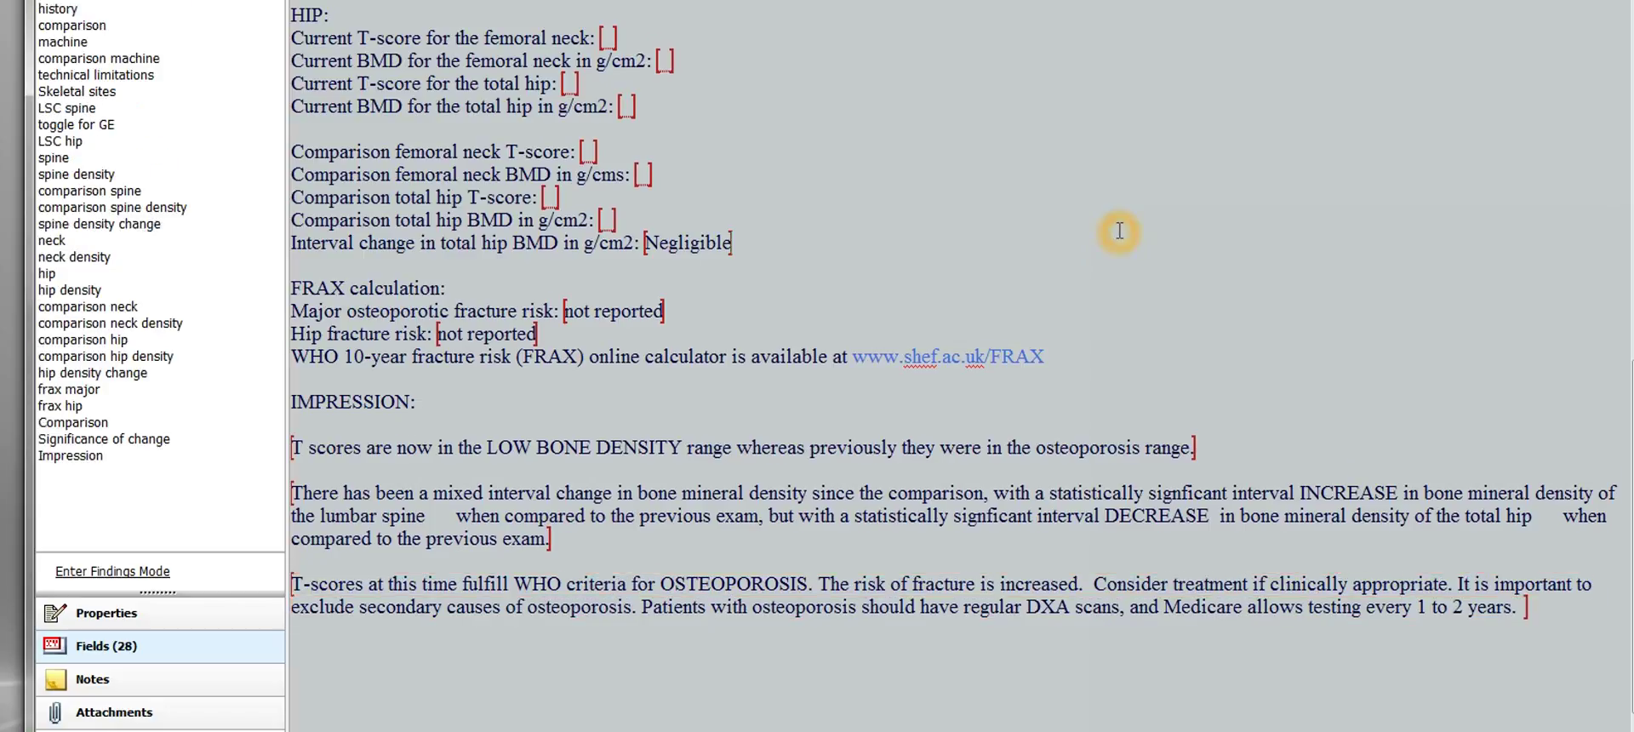
scroll(1117, 245, "up", 10)
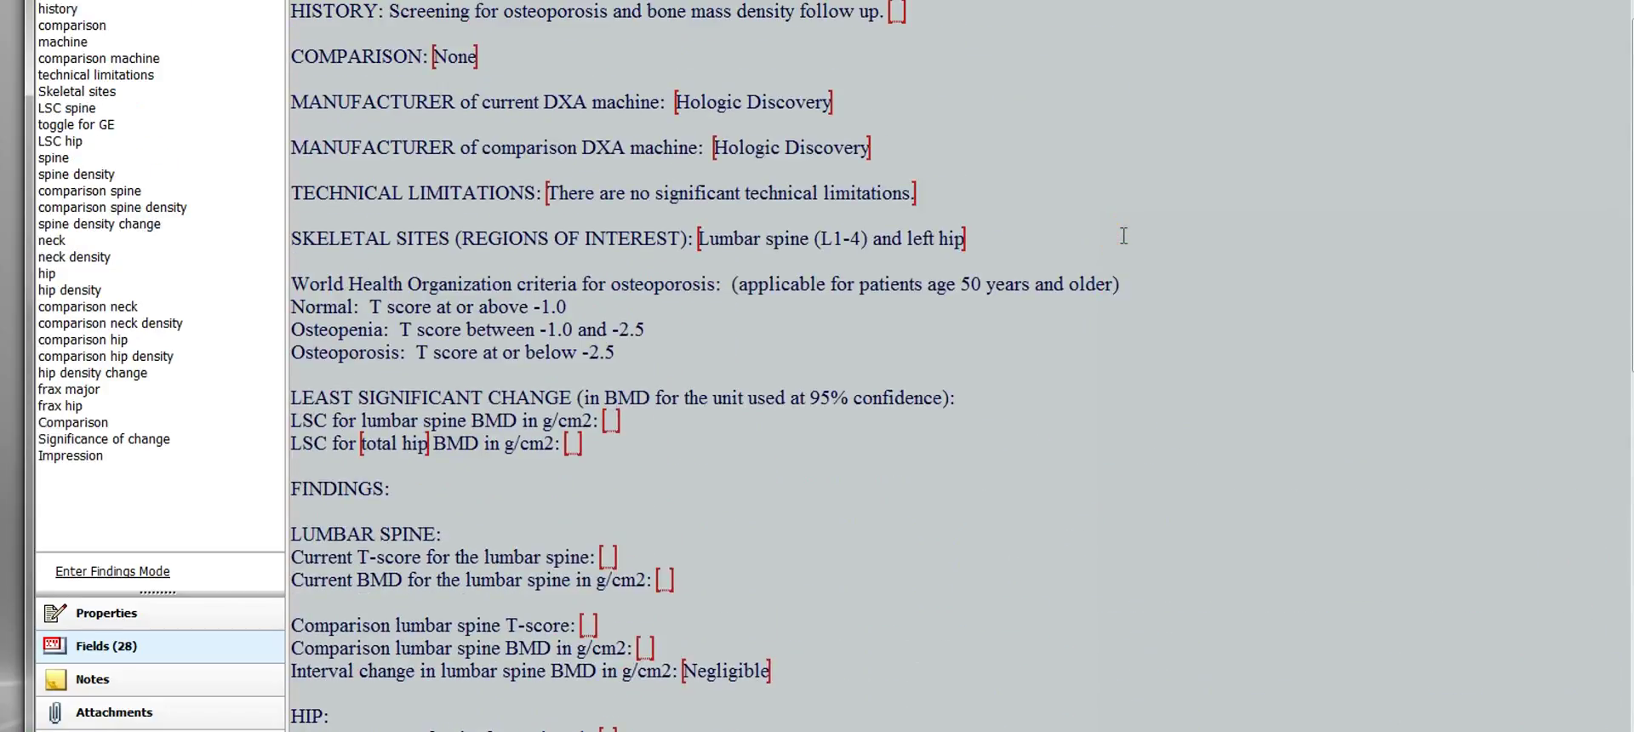
- Review the whole DXA report template, from the history and scanner details through the spine, hip and FRAX findings to the impression statements
scroll(1123, 235, "down", 8)
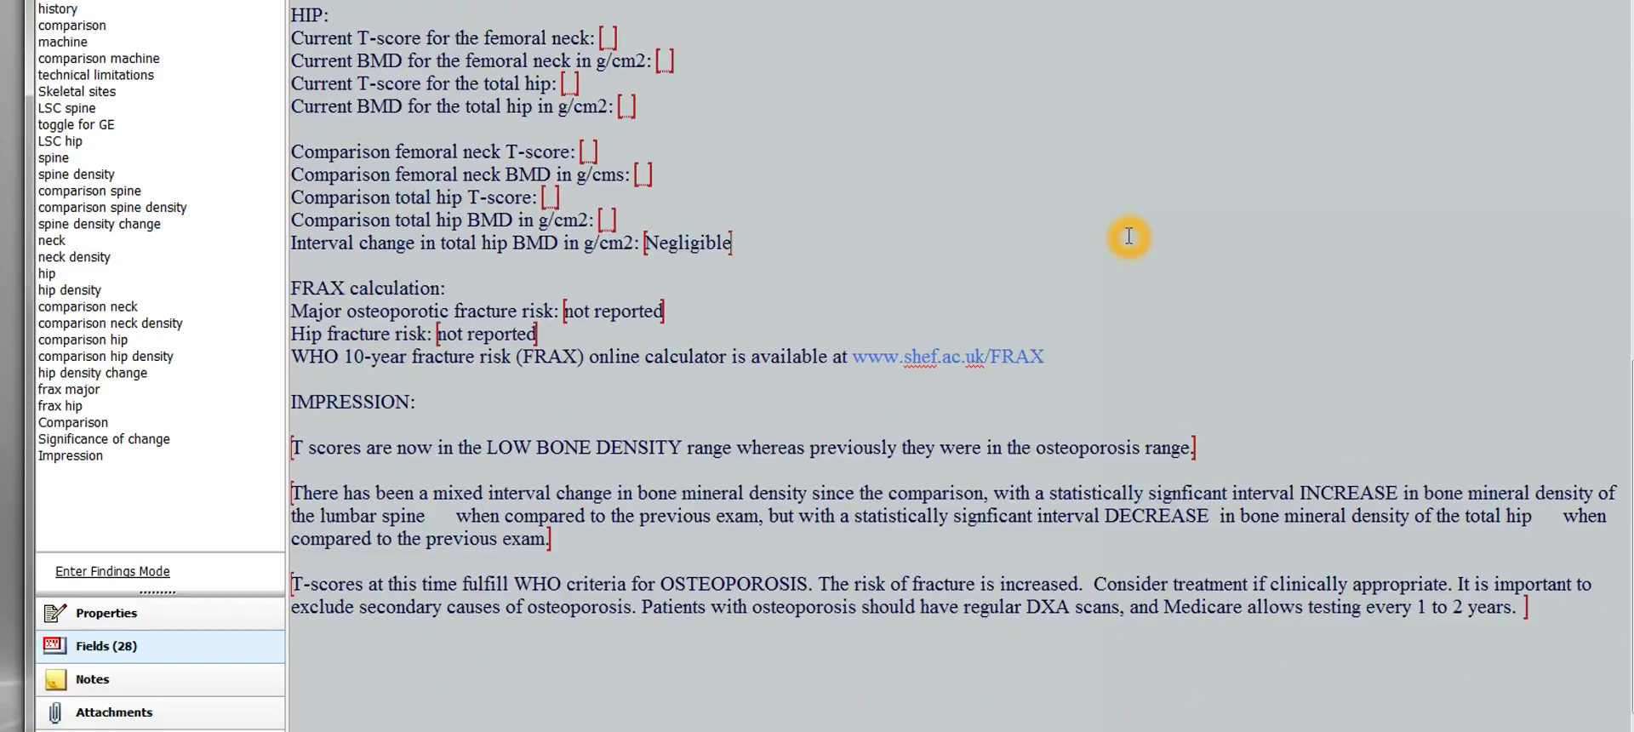
scroll(1269, 265, "up", 8)
scroll(1269, 268, "up", 1)
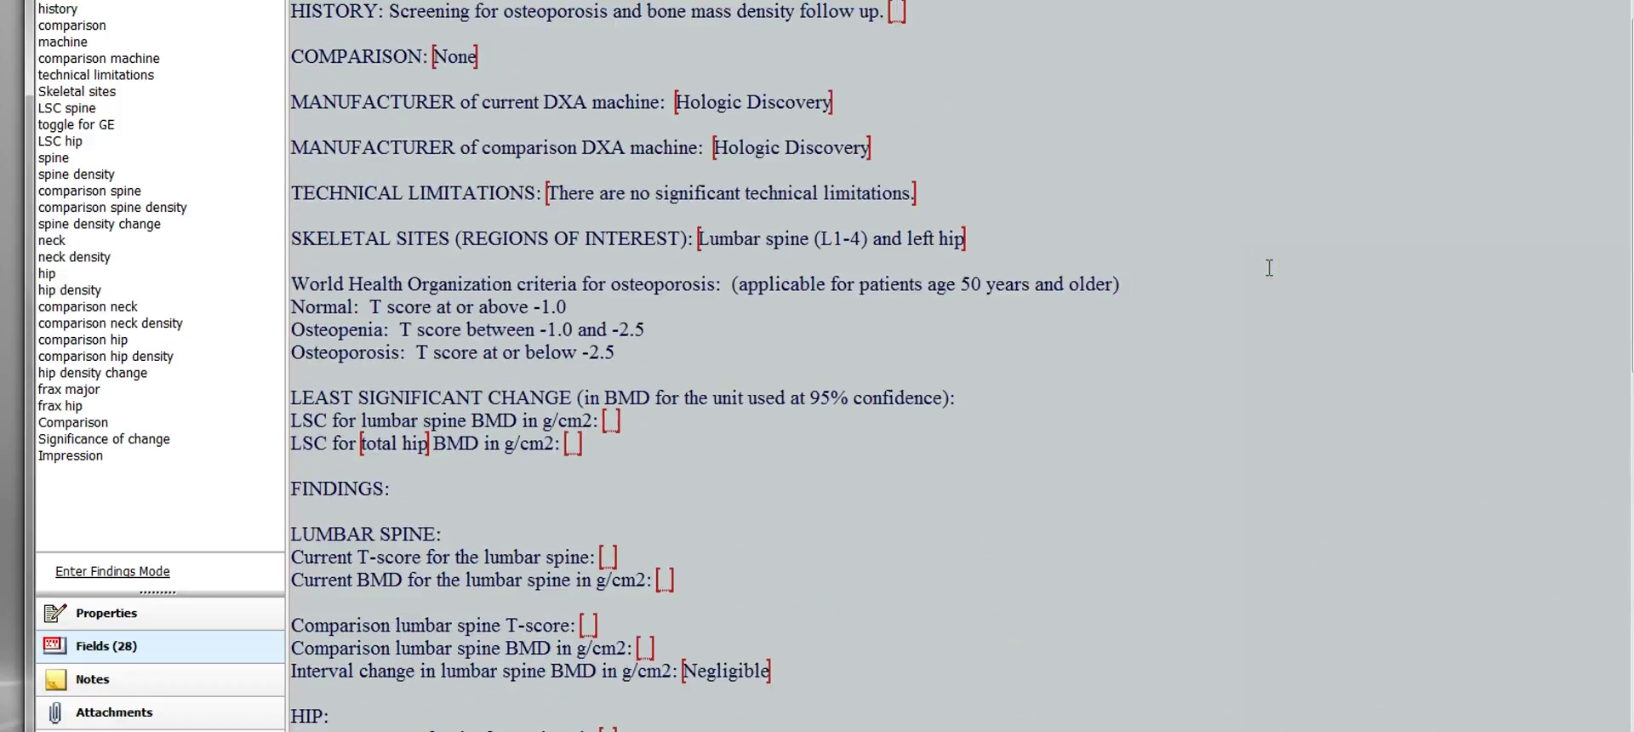
scroll(1272, 268, "down", 2)
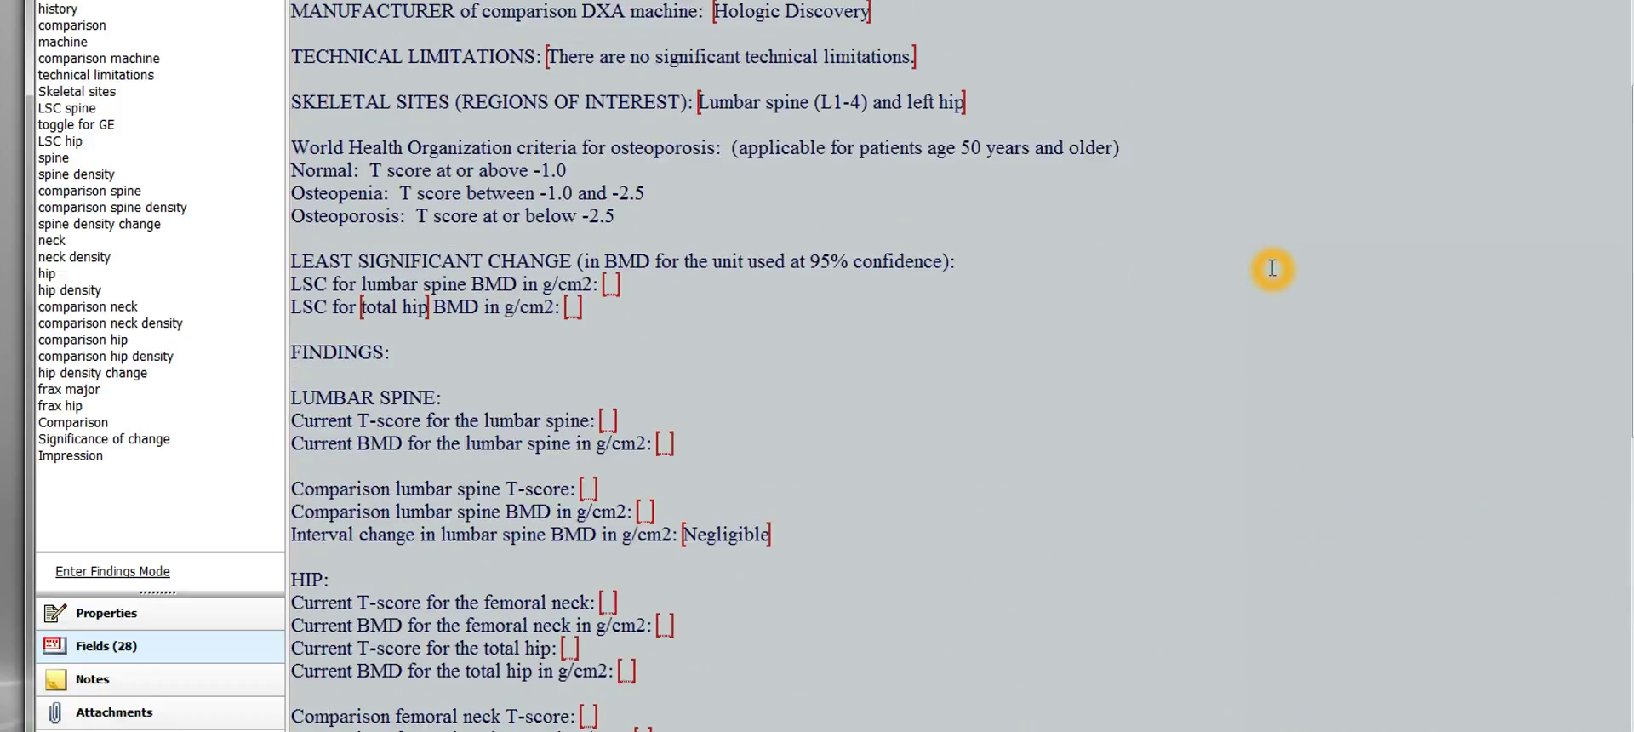
scroll(1273, 268, "down", 8)
scroll(1272, 268, "down", 1)
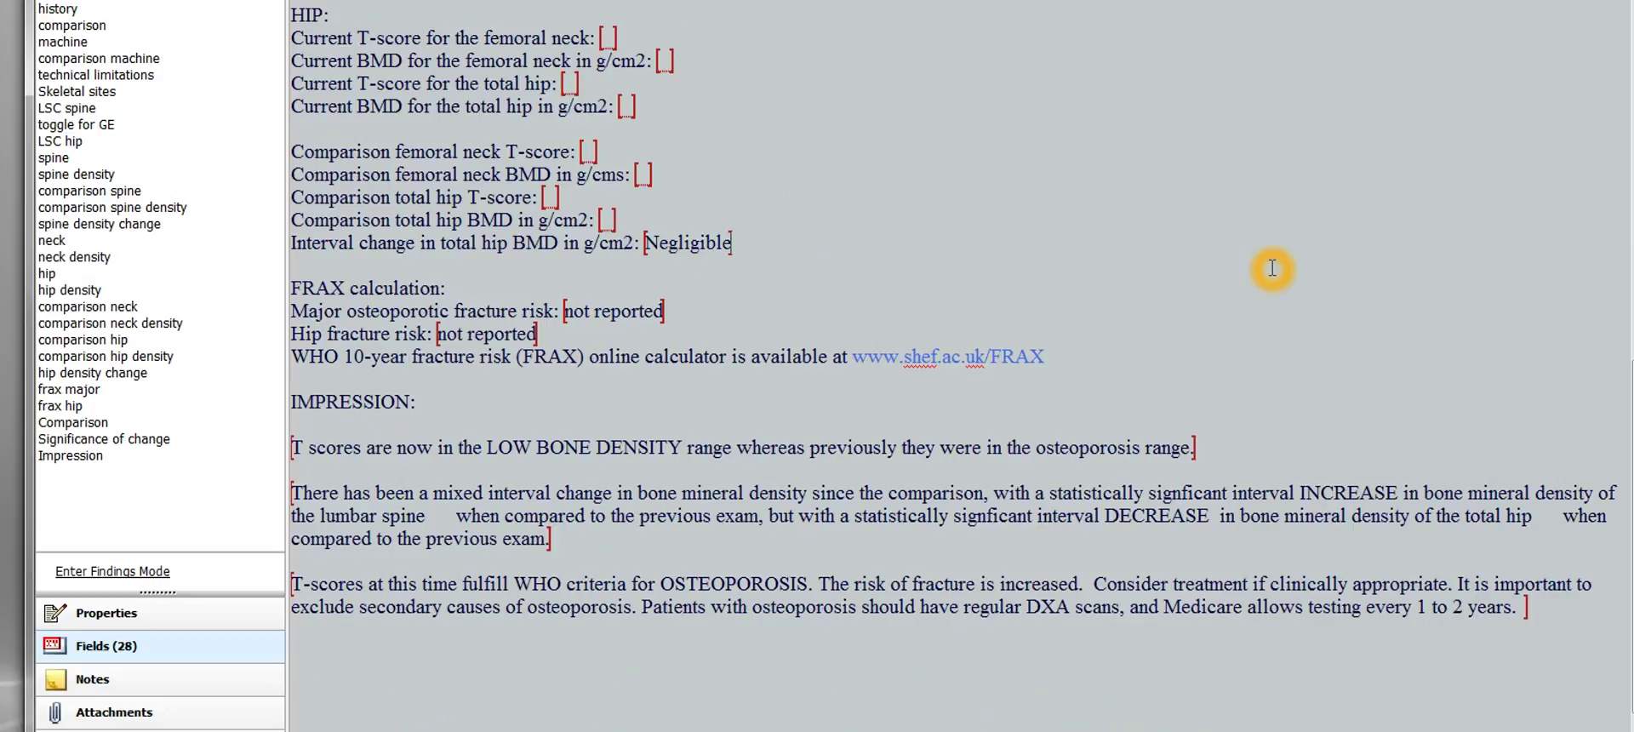
scroll(1272, 268, "up", 8)
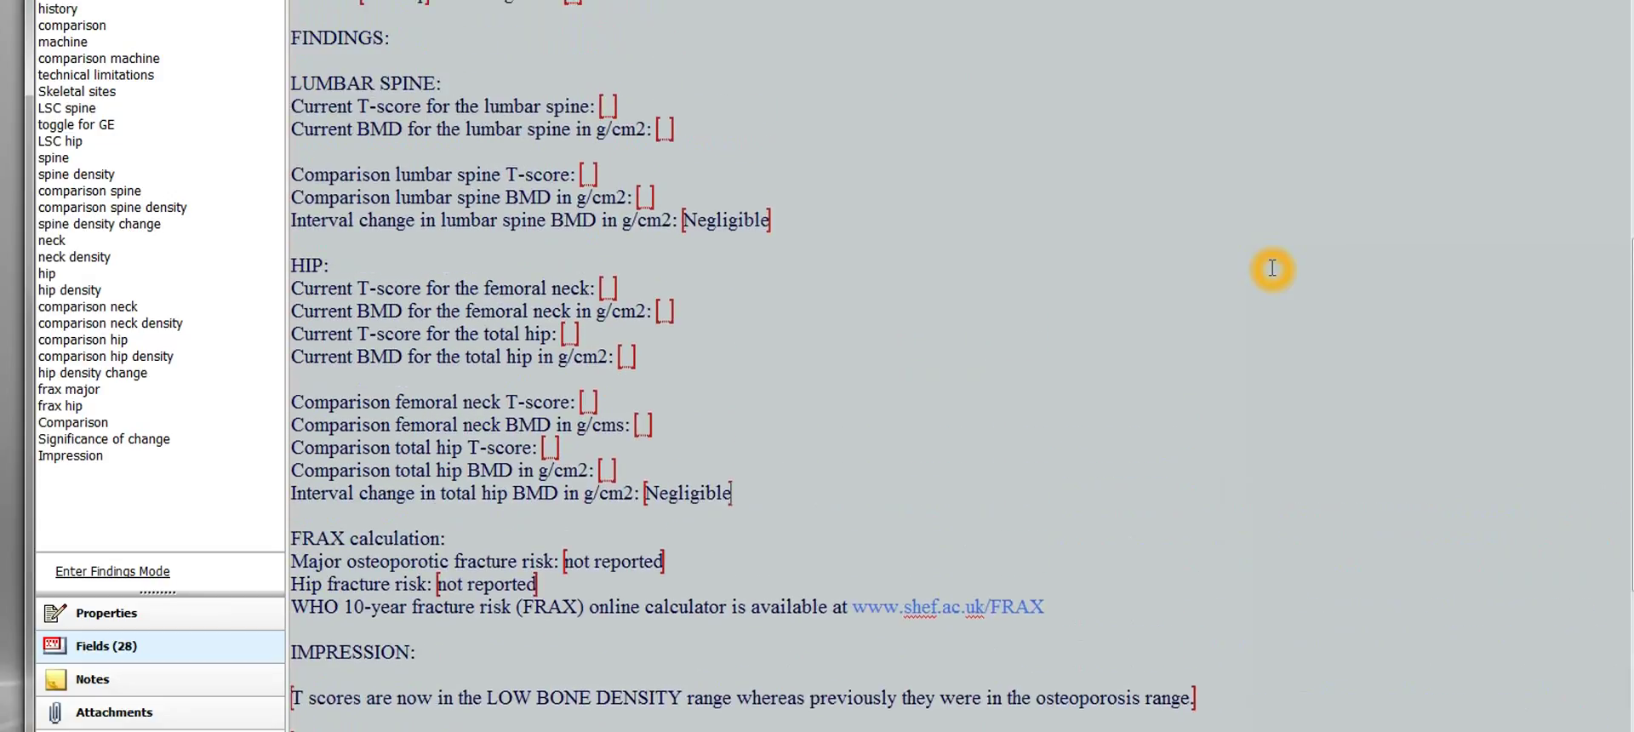
scroll(1271, 269, "up", 10)
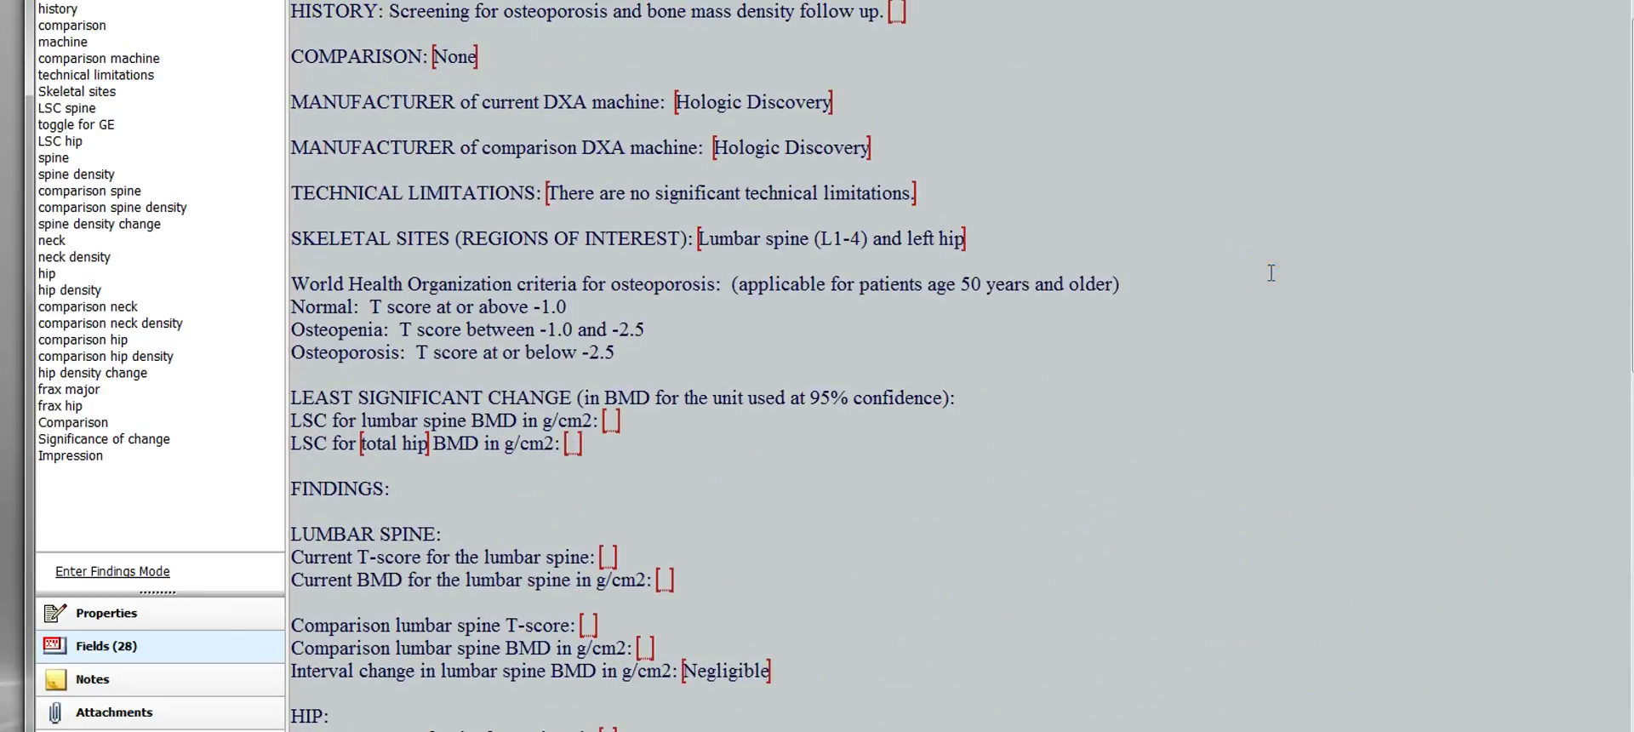
scroll(1314, 356, "down", 12)
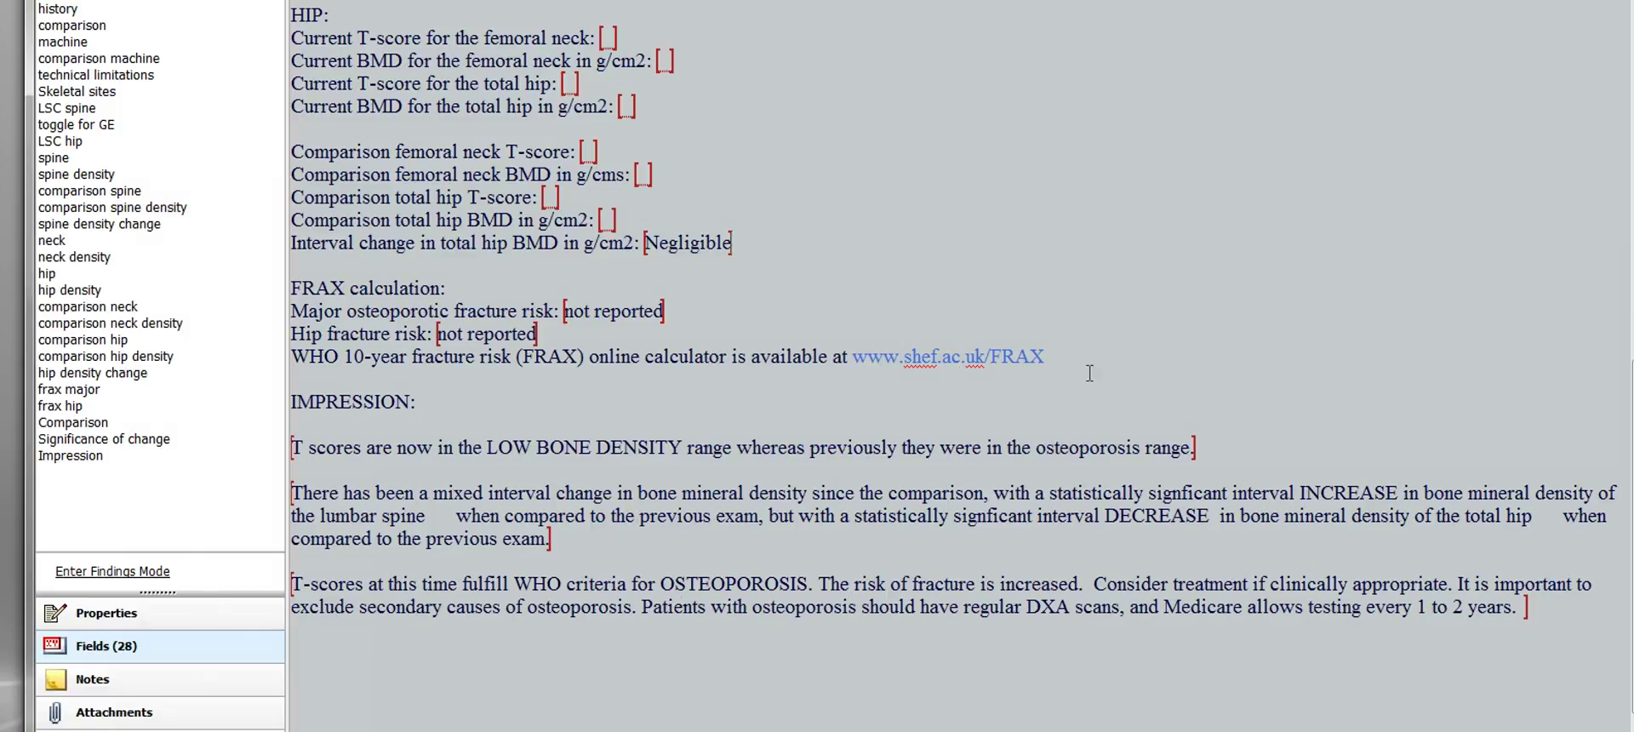
scroll(1276, 247, "up", 10)
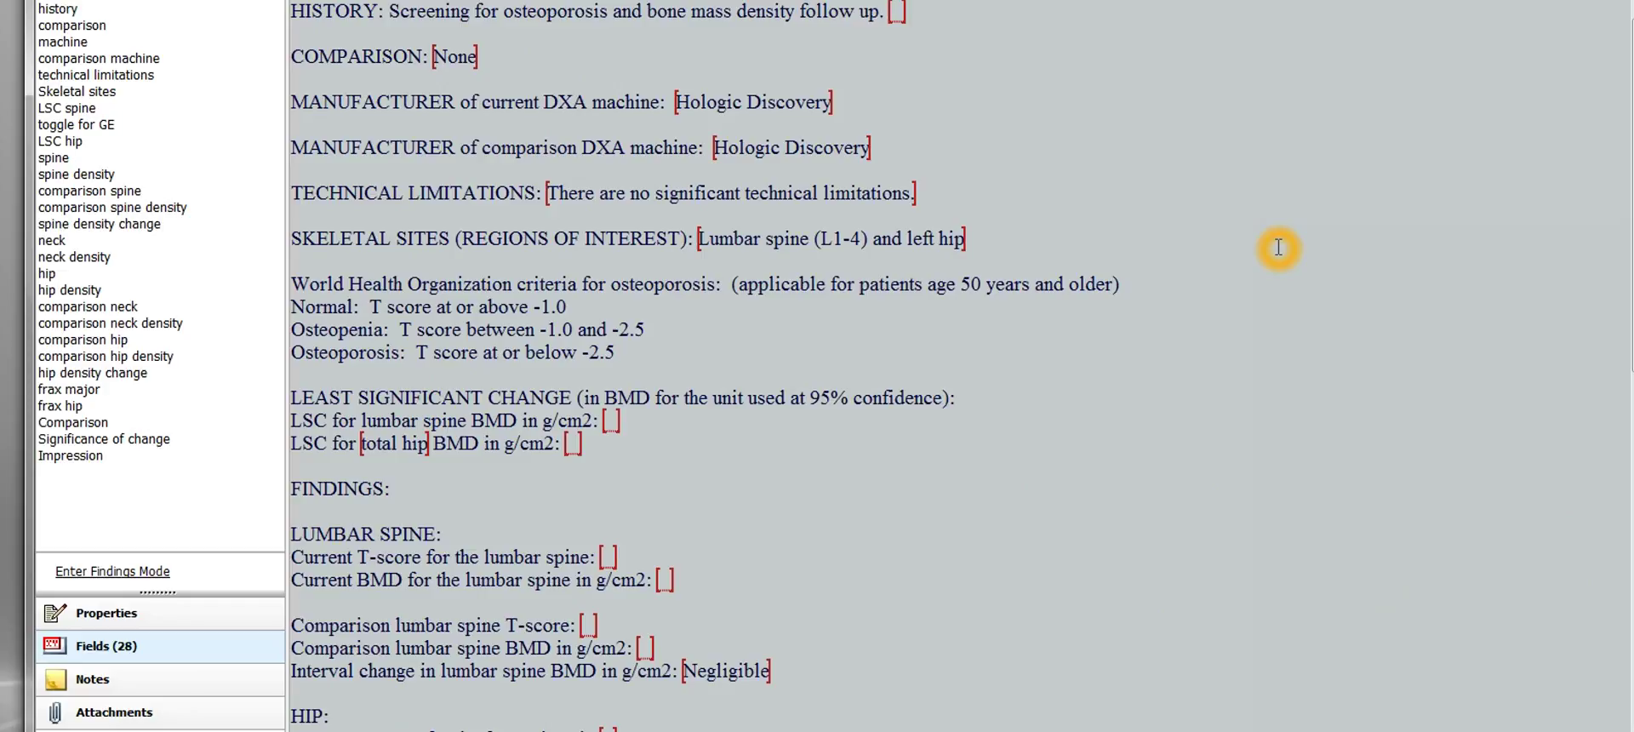